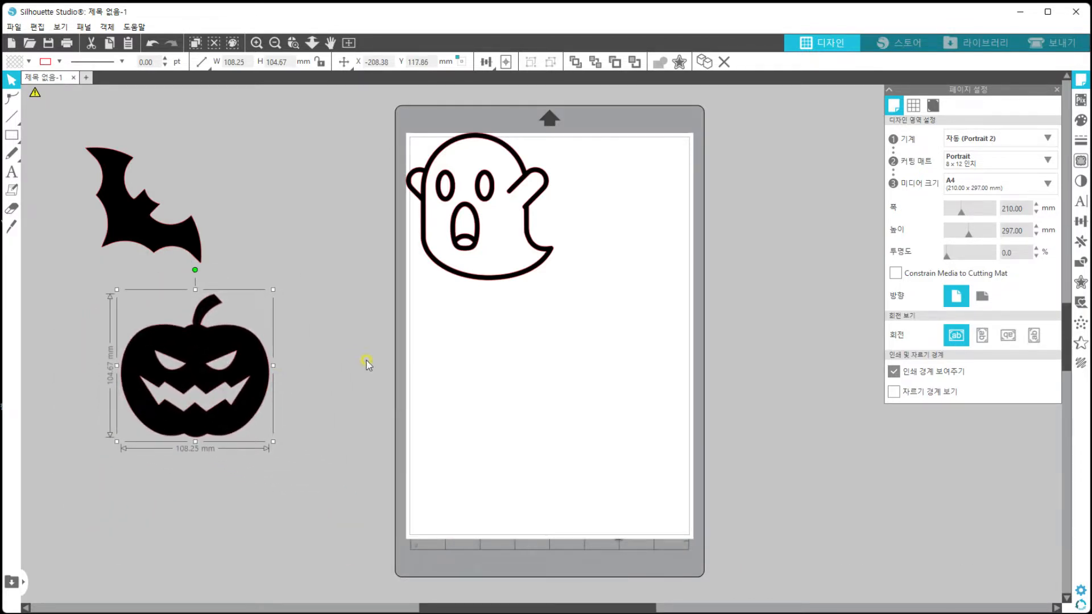
Shrink the pumpkin image proportionally to about 97 × 94 mm
drag(273, 441, 196, 407)
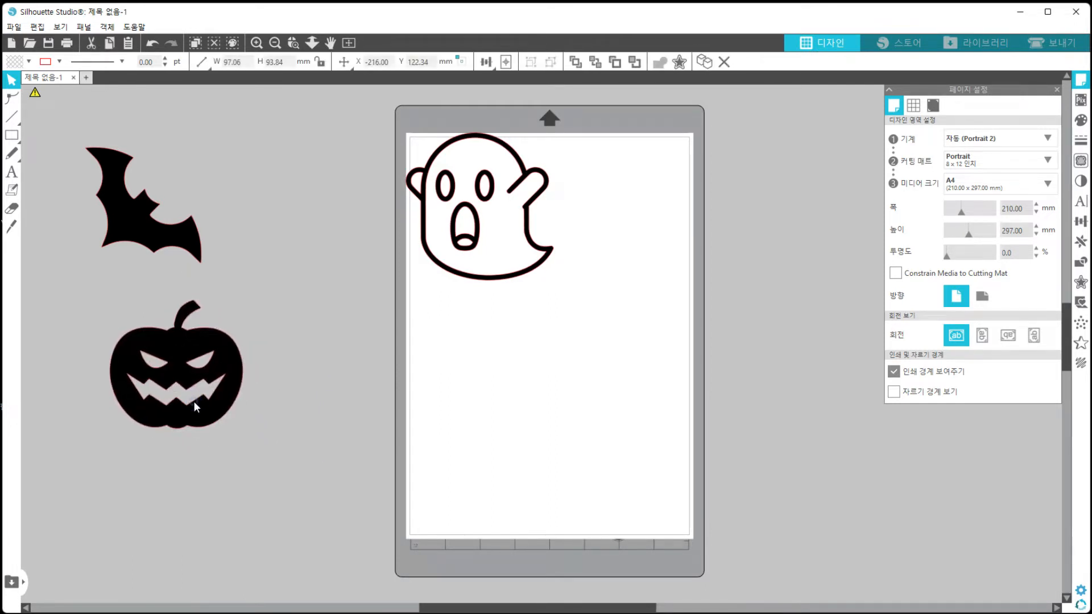
Trace the bat image into a cut outline and delete the original black image
click(150, 228)
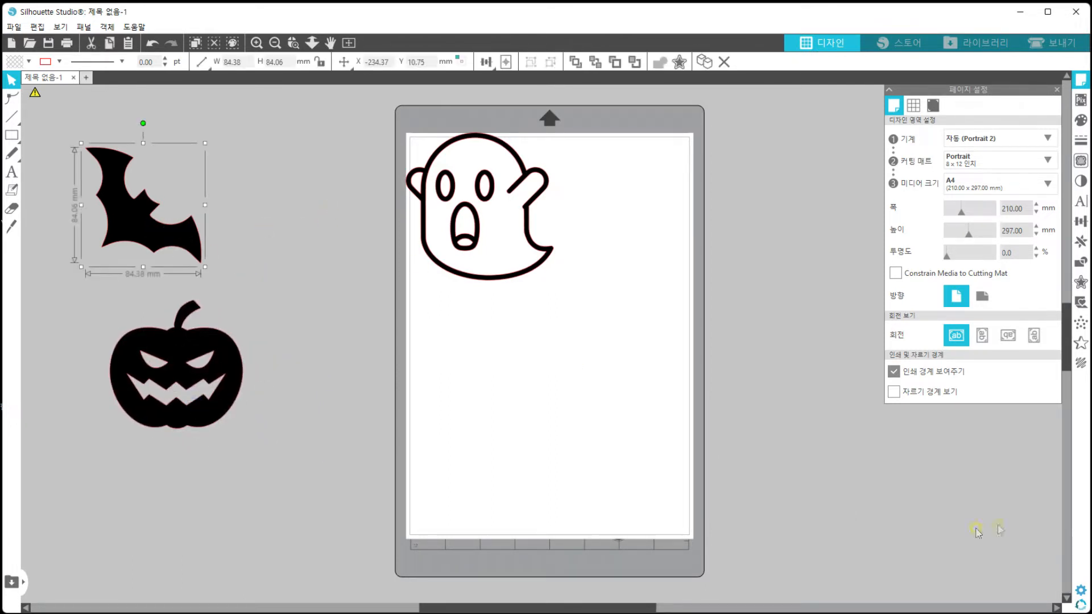
click(1081, 161)
click(933, 140)
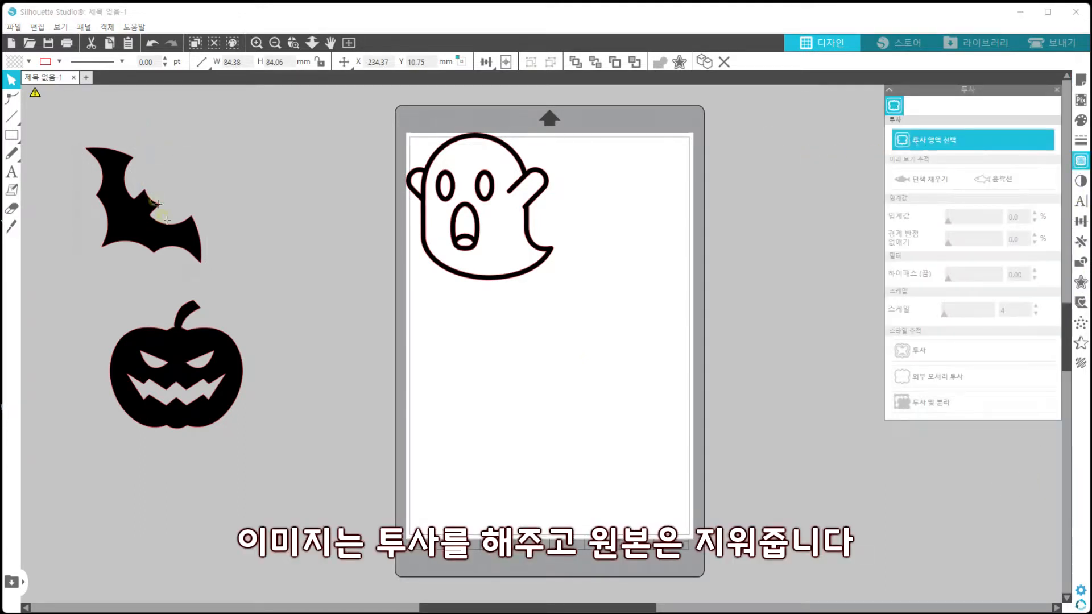
mouse_move(232, 277)
mouse_down()
mouse_move(88, 173)
mouse_move(61, 124)
mouse_up()
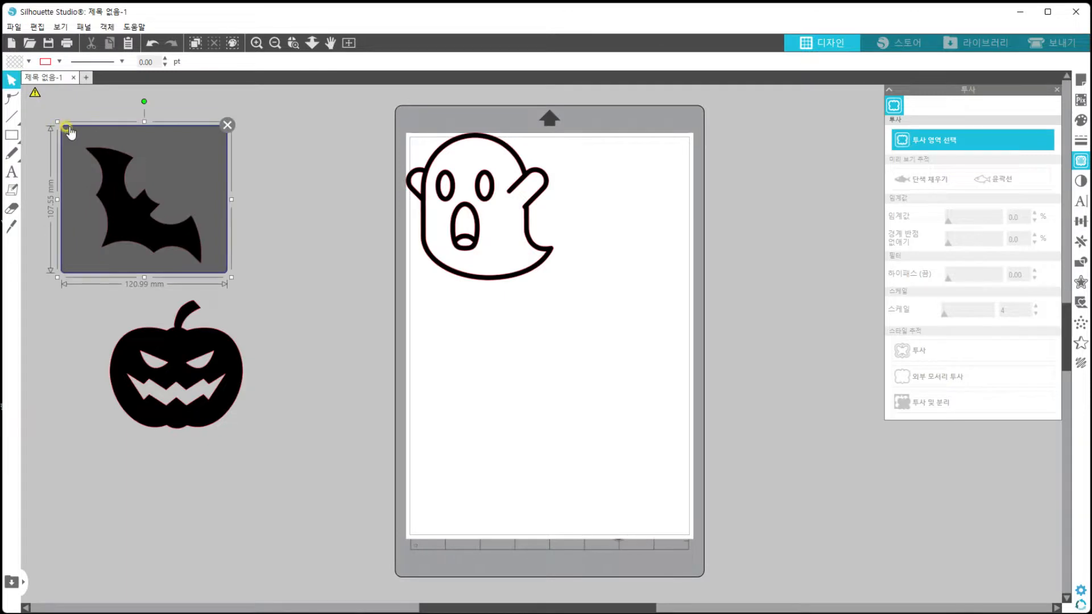
click(916, 354)
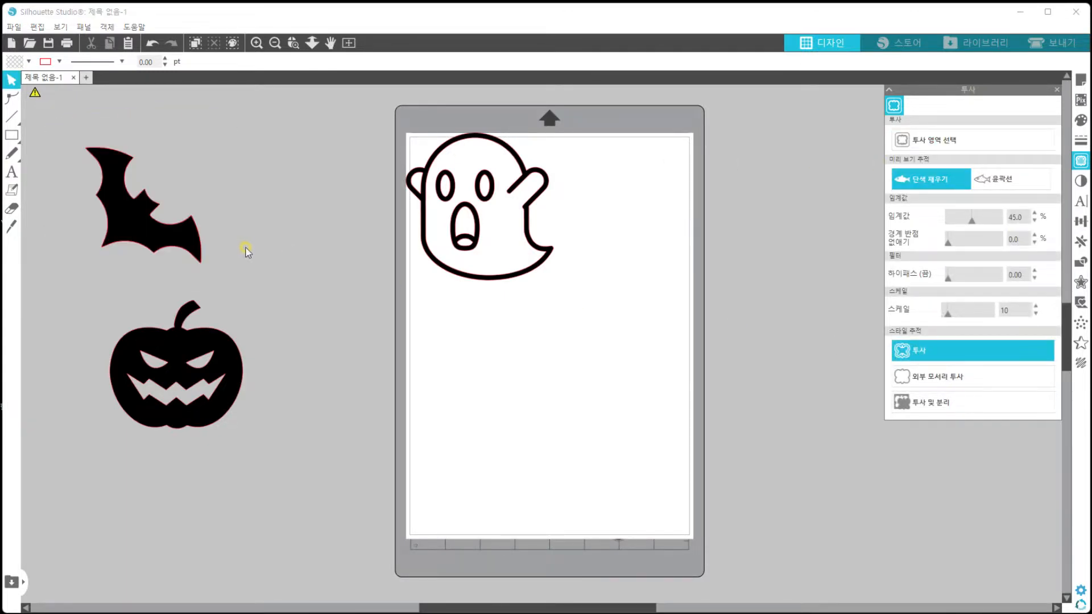
drag(159, 236, 317, 273)
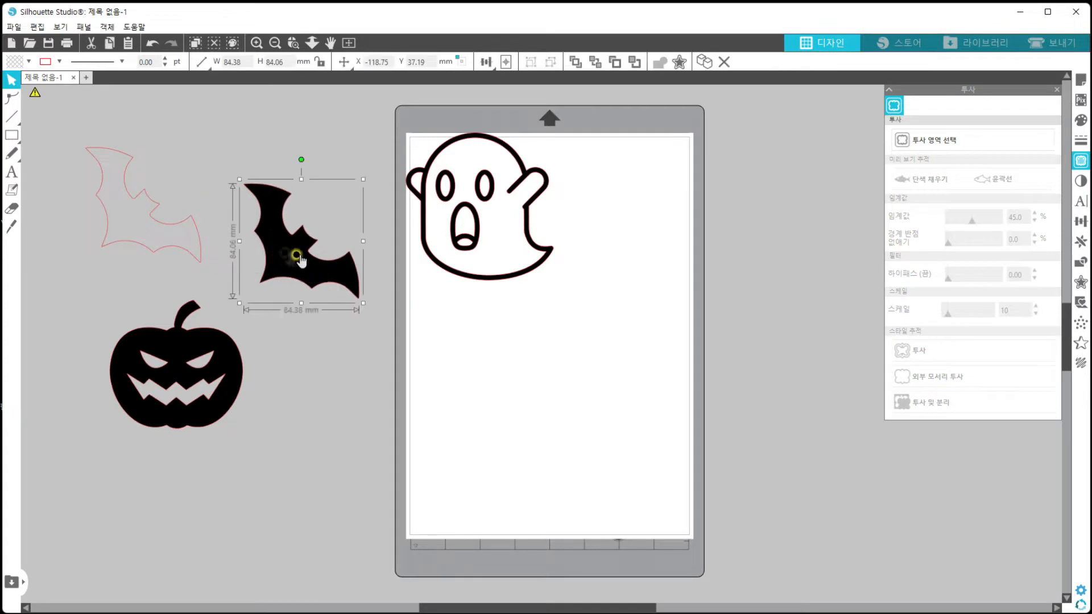
key(Delete)
Trace the pumpkin image into a cut outline, delete the original, and move the outline up under the bat
click(199, 418)
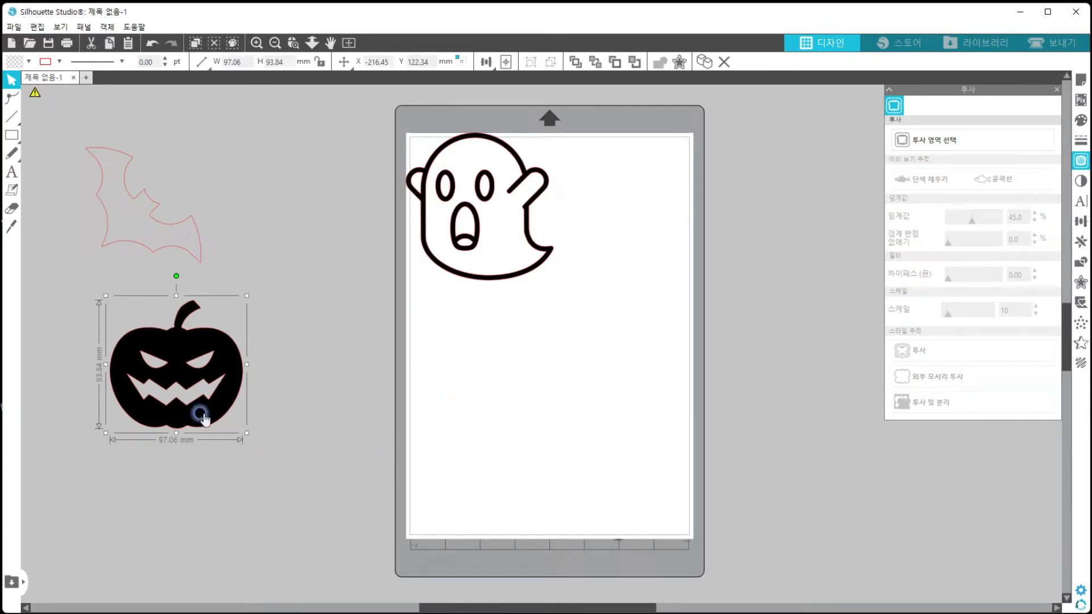
click(949, 147)
mouse_move(264, 453)
mouse_down()
mouse_move(176, 310)
mouse_move(89, 289)
mouse_up()
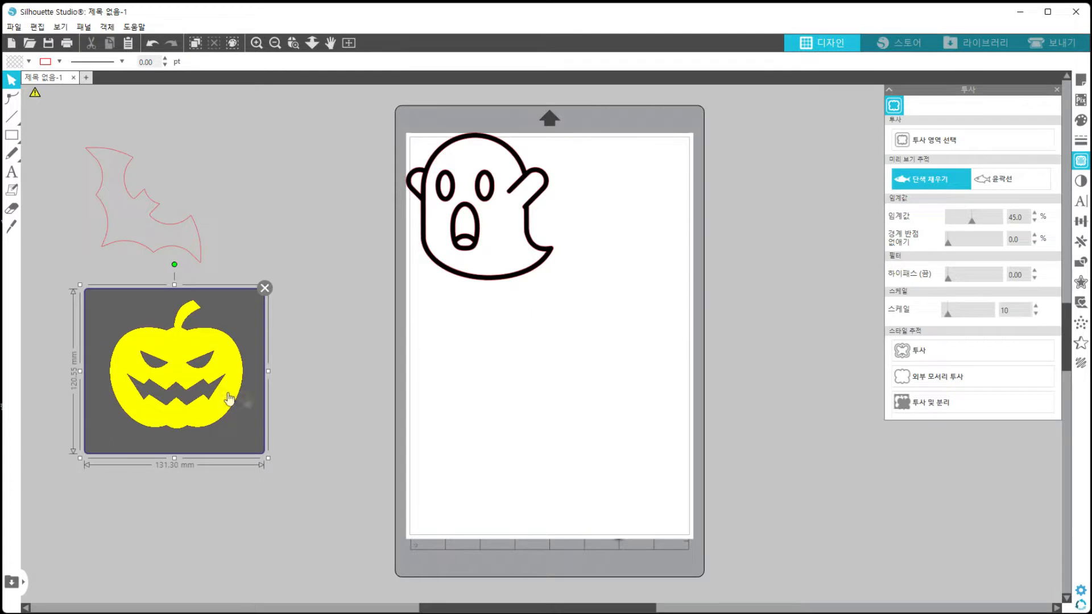
click(974, 352)
mouse_move(203, 415)
mouse_down()
mouse_move(318, 470)
mouse_move(339, 386)
mouse_move(353, 415)
mouse_up()
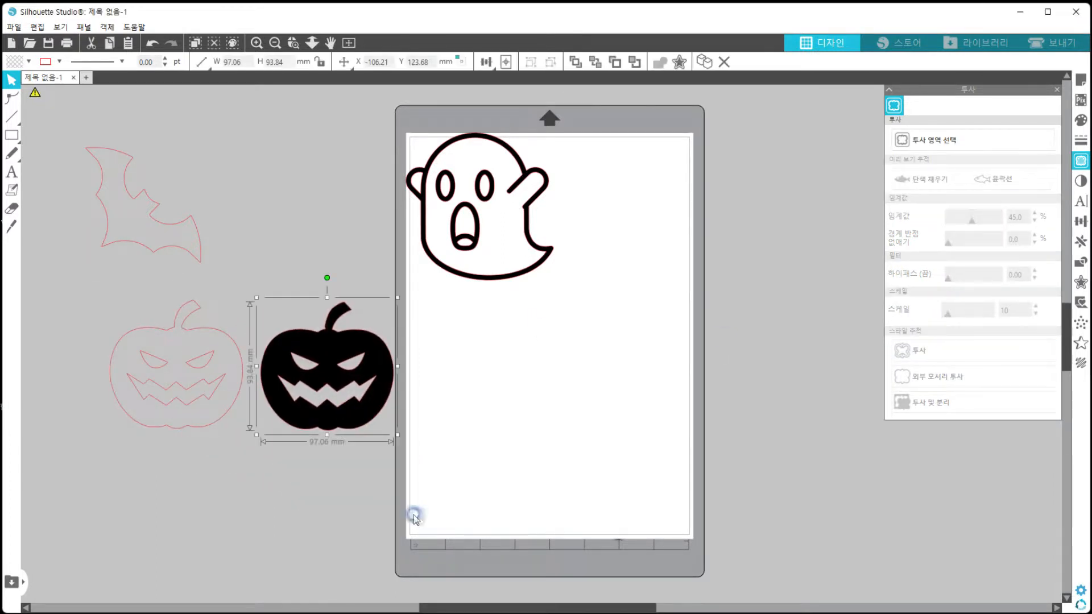
key(Delete)
drag(163, 408, 127, 380)
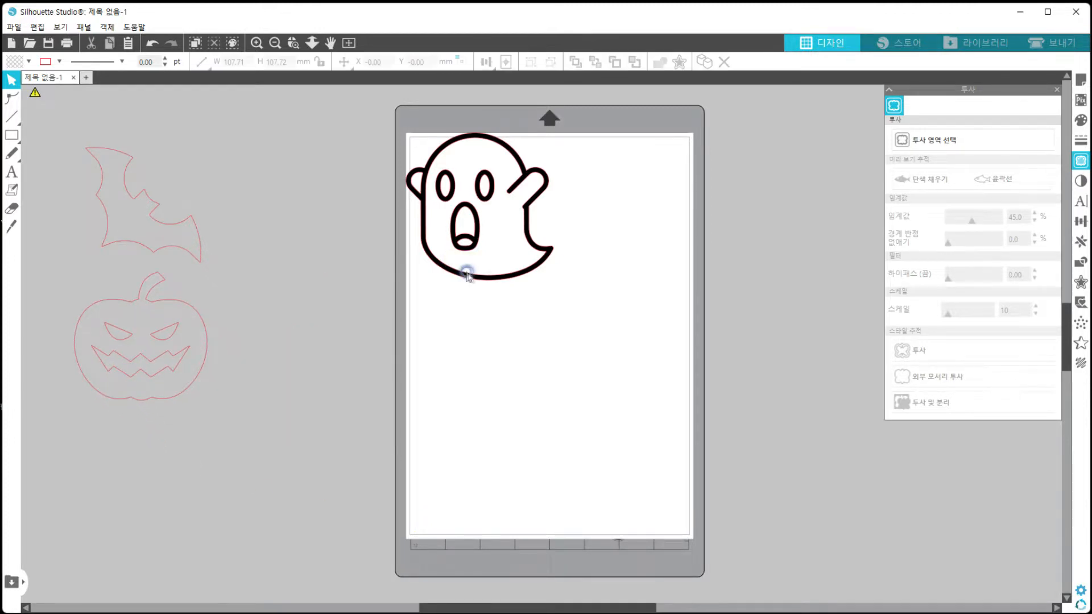
Move the ghost image toward the upper middle of the page and shrink it to about 66 × 66 mm
drag(465, 273, 529, 292)
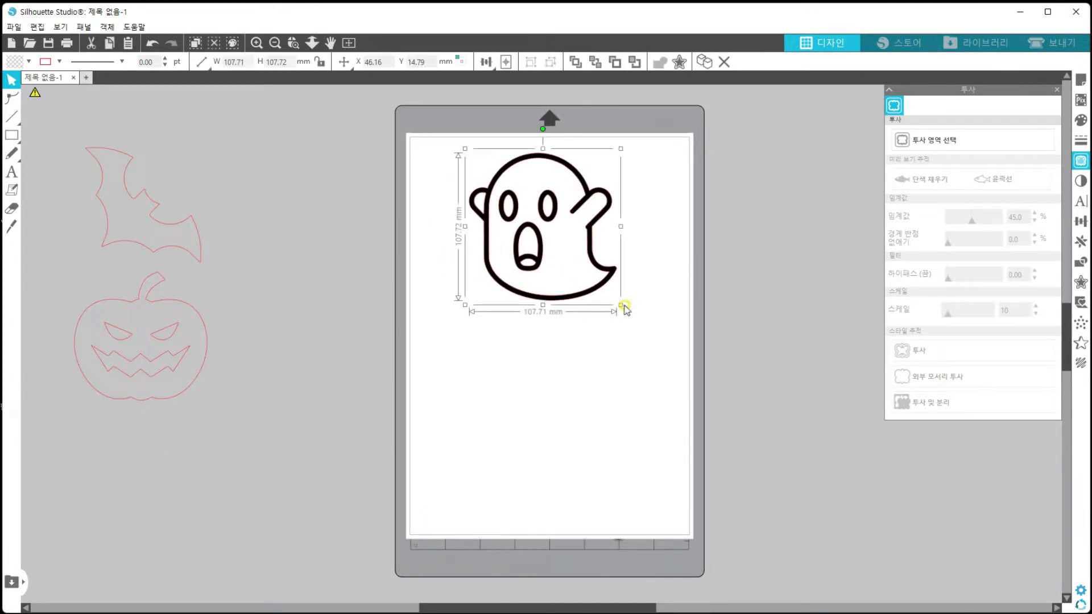
drag(622, 307, 559, 234)
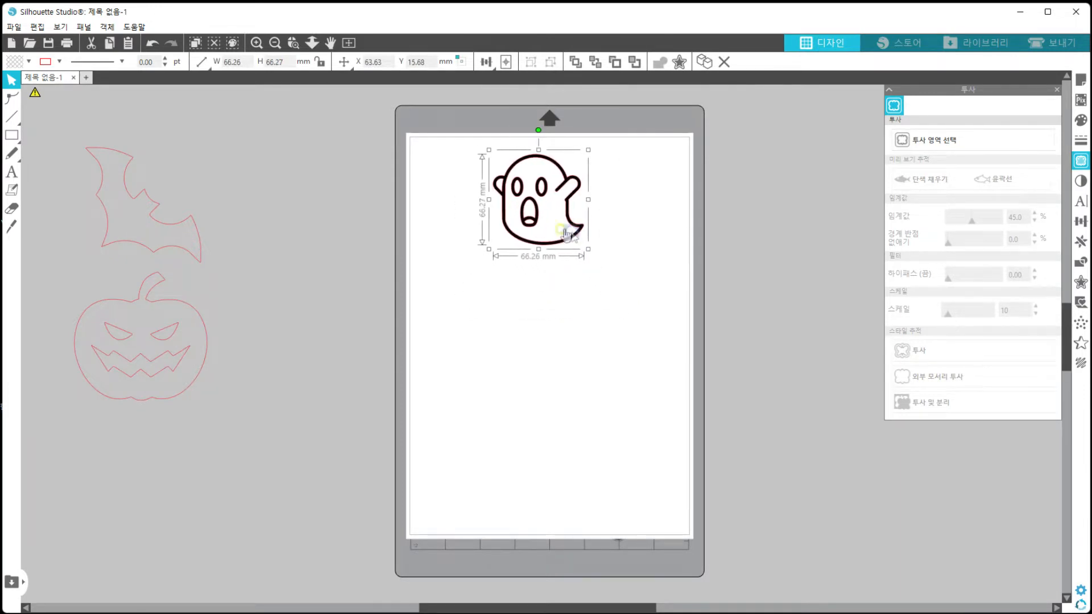
Trace the ghost image, with the trace area enclosing the whole figure, to create its cut outline
click(257, 42)
click(256, 43)
click(330, 42)
drag(544, 268, 519, 444)
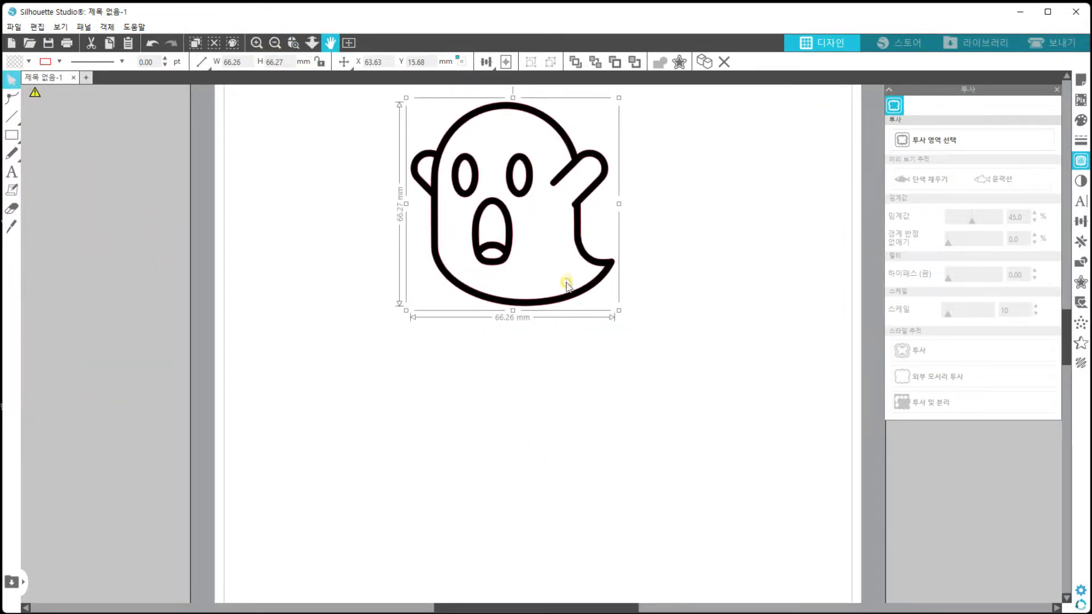
click(387, 381)
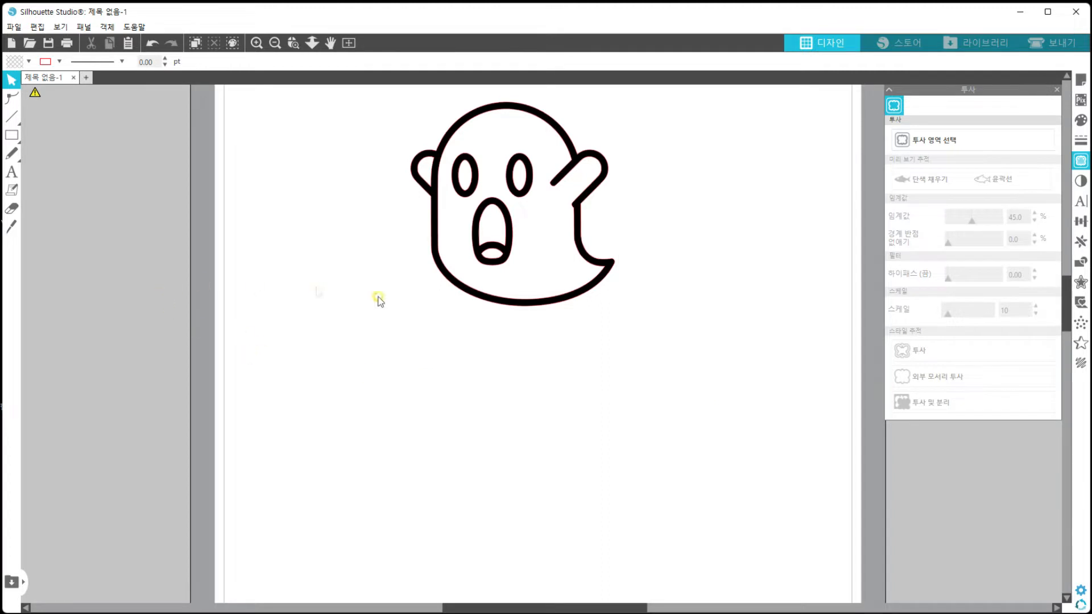
click(496, 301)
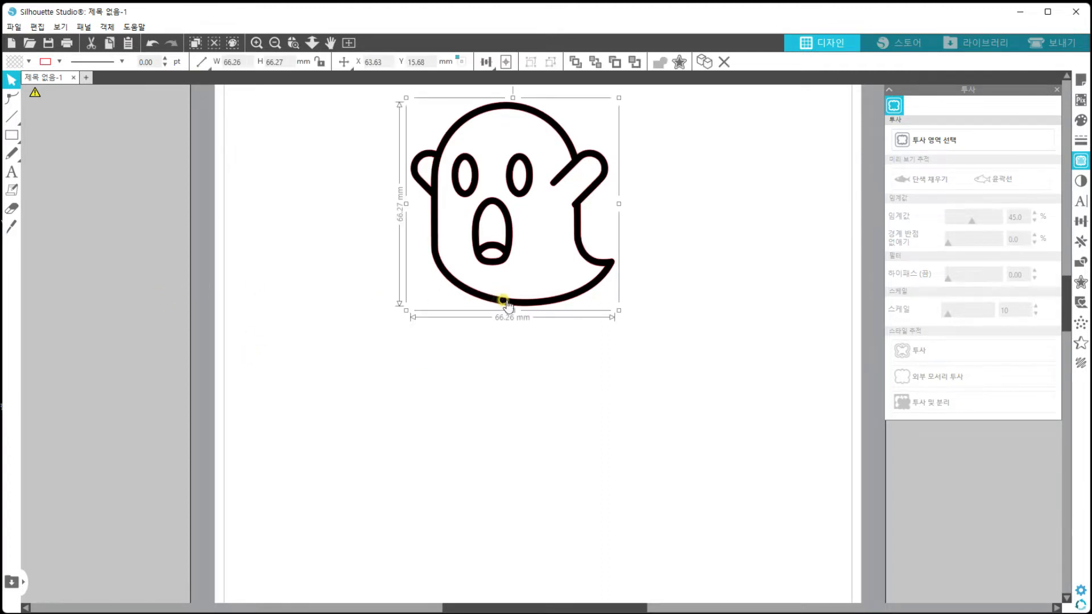
click(944, 146)
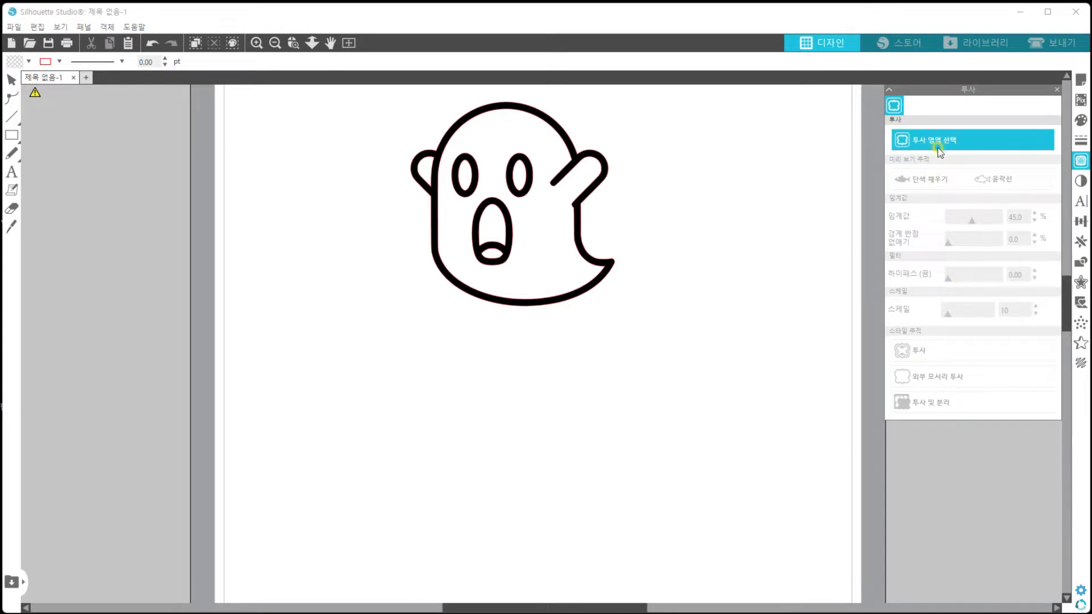
drag(698, 338, 376, 97)
click(917, 350)
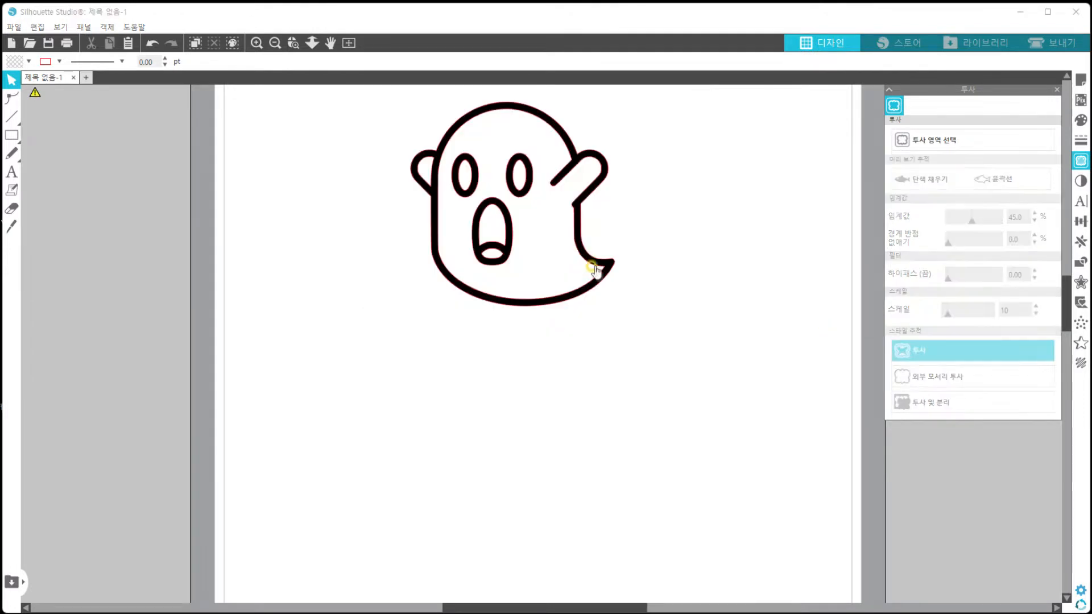
Separate the traced ghost outline from the black original, delete the original, and reposition the outline at the upper middle of the page
drag(598, 265, 797, 273)
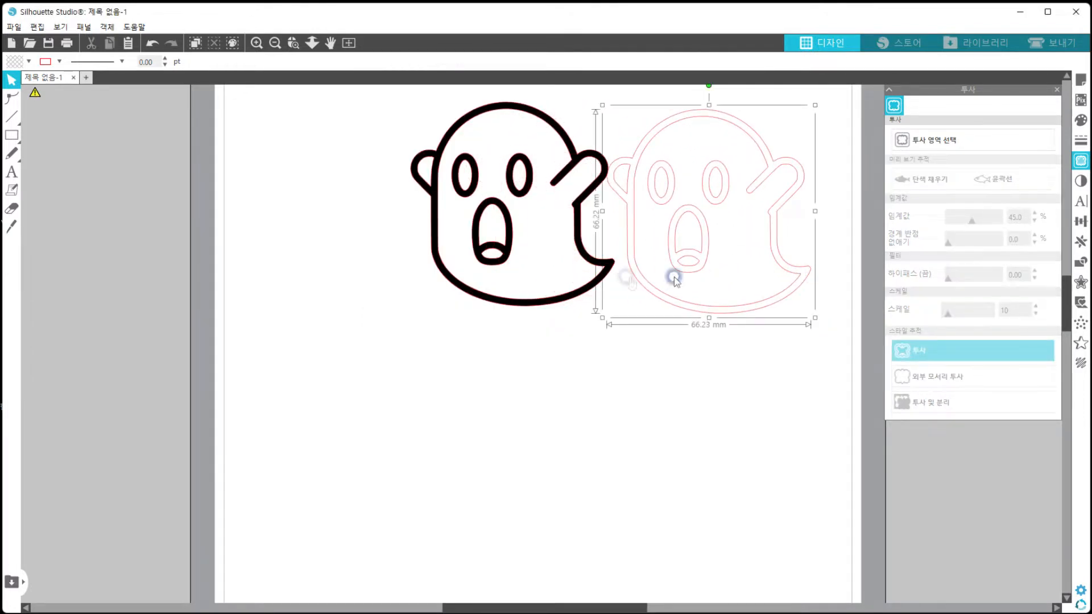
drag(555, 292, 365, 305)
click(280, 189)
drag(647, 288, 495, 273)
click(395, 310)
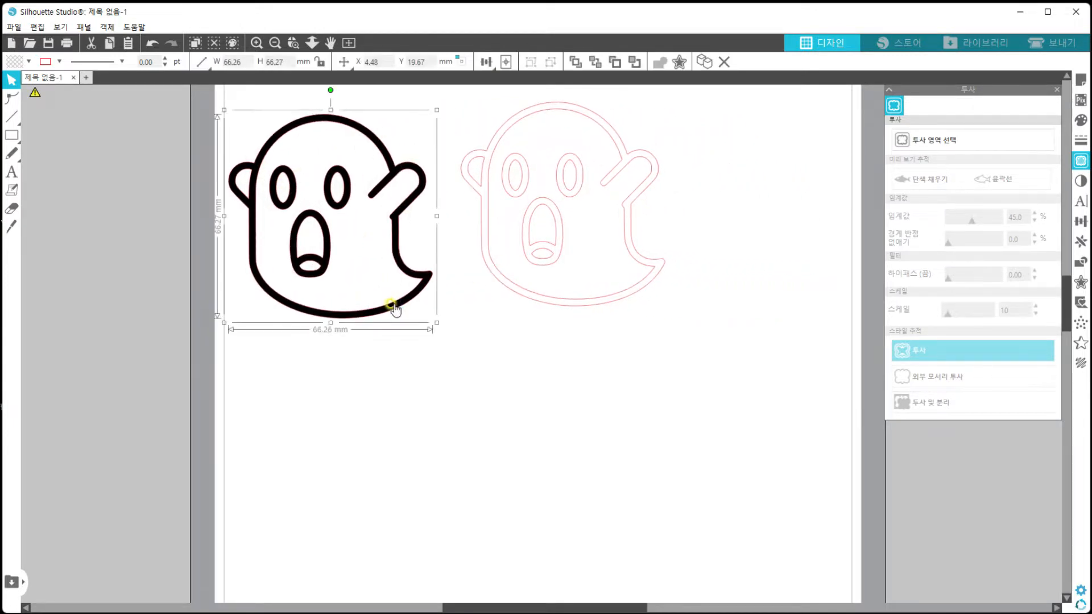
key(Delete)
drag(550, 305, 497, 307)
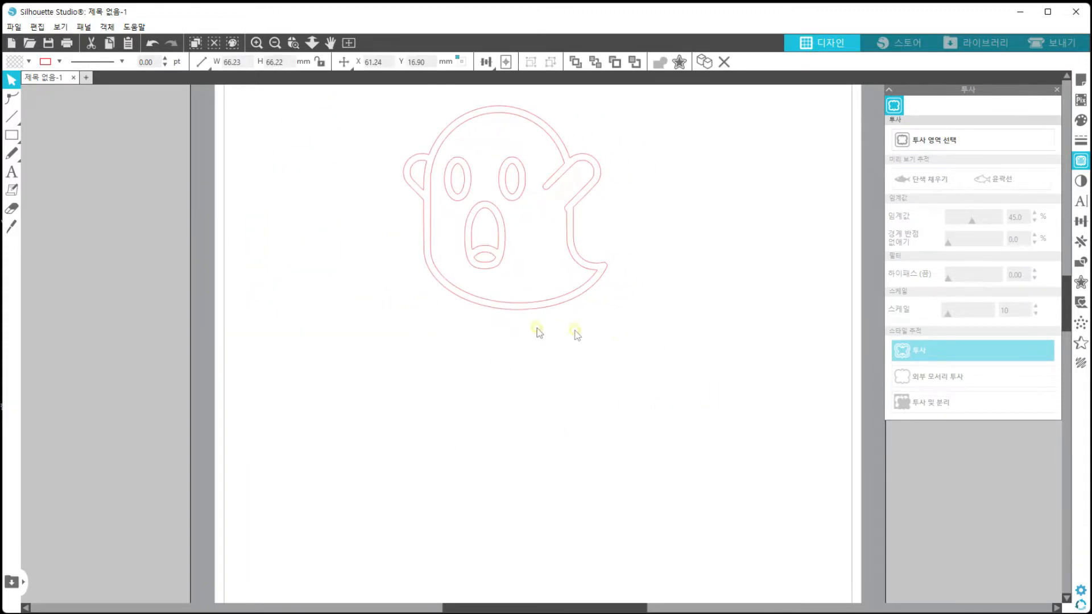
click(178, 260)
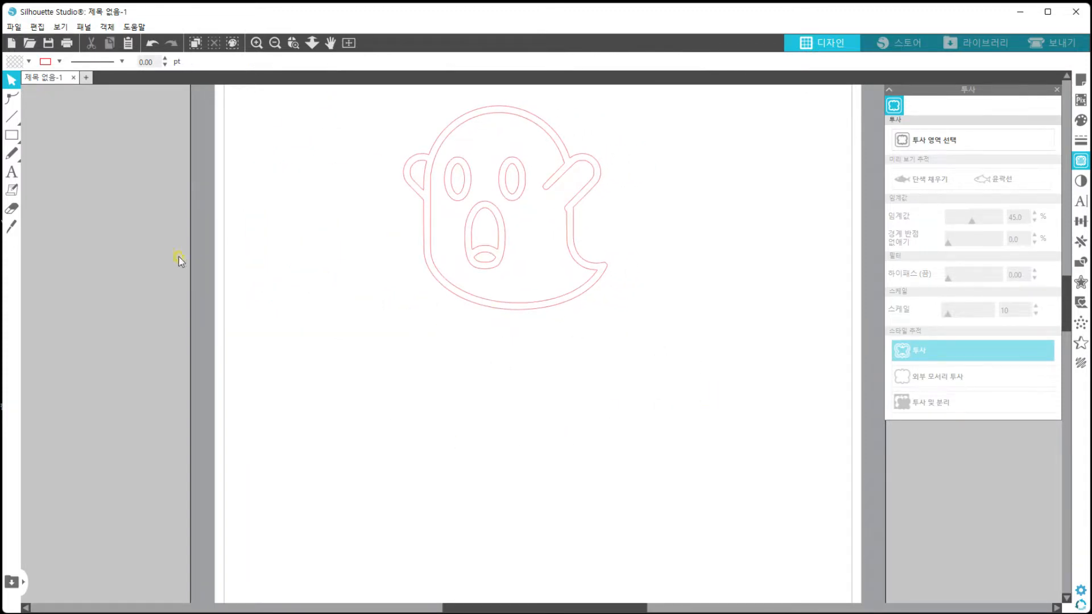
Add the text "Halloween" below the ghost outline
click(9, 172)
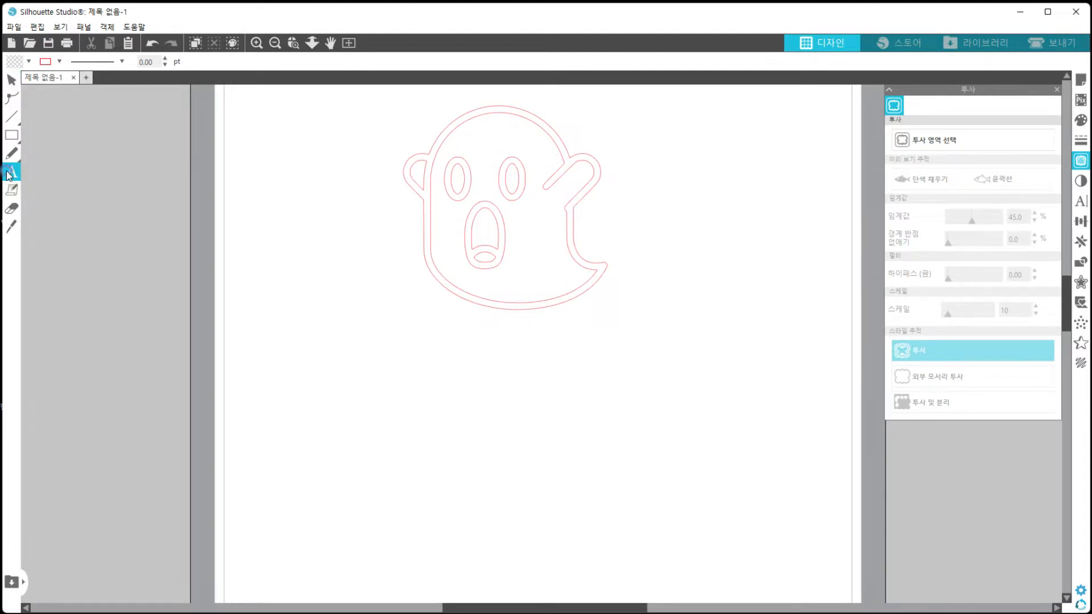
click(351, 366)
click(676, 525)
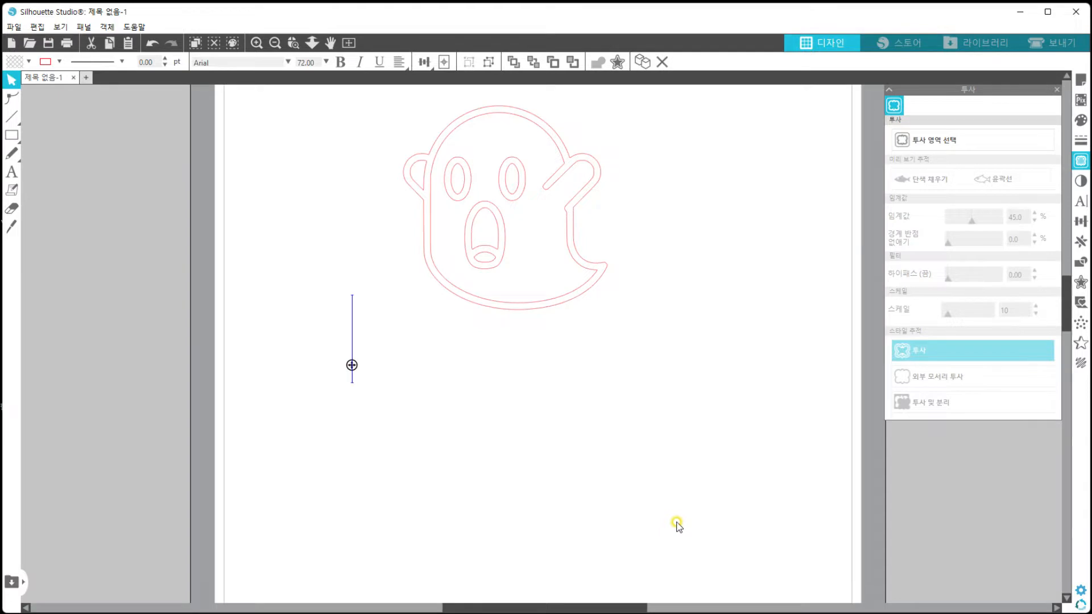
text(Ha)
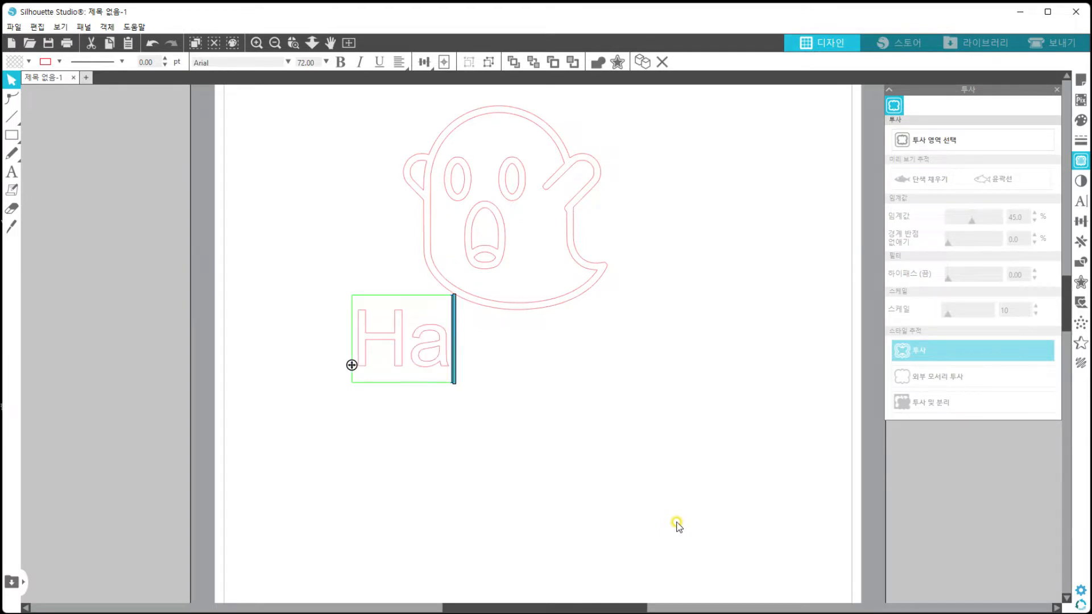
text(lloween)
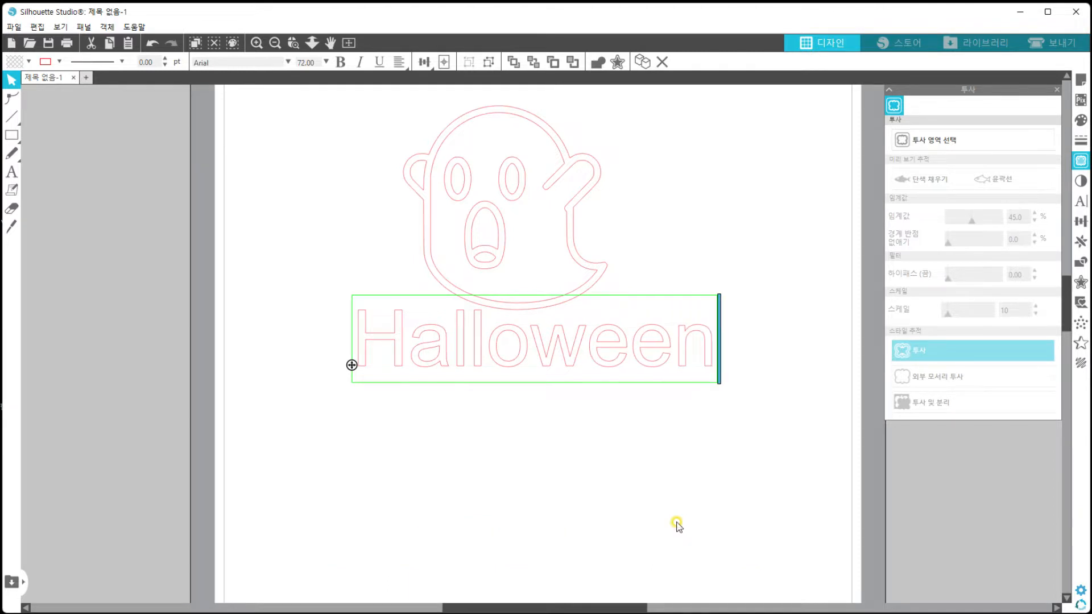
click(654, 438)
Change the Halloween text's font to Chiller and position the text below the ghost
drag(601, 358, 593, 395)
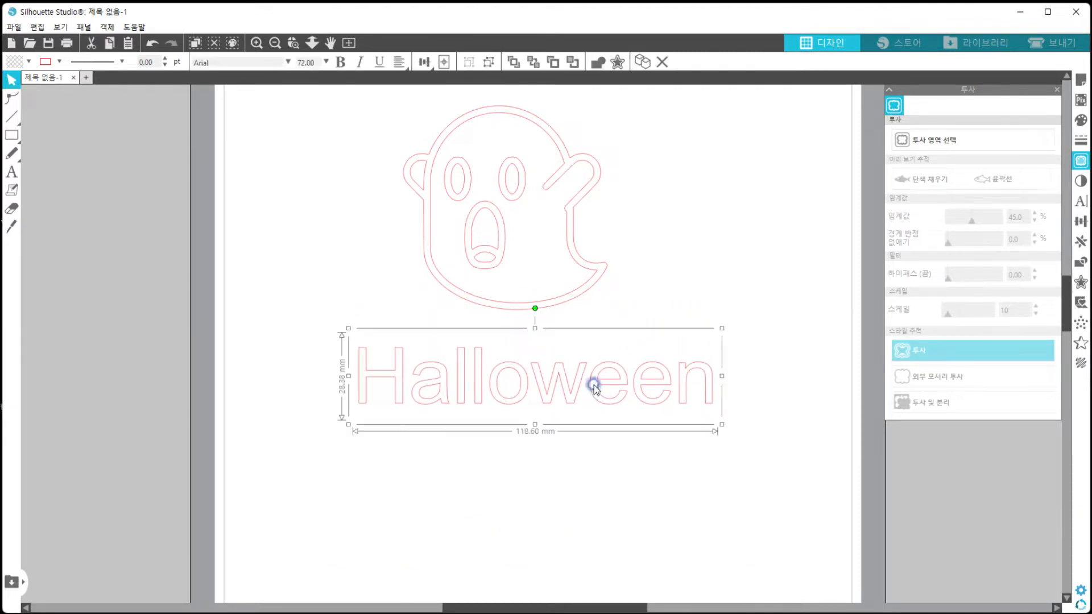
click(287, 62)
click(224, 170)
drag(449, 399, 498, 405)
Make the Halloween text a compound path, and release that compound path into separate letter shapes
right_click(498, 405)
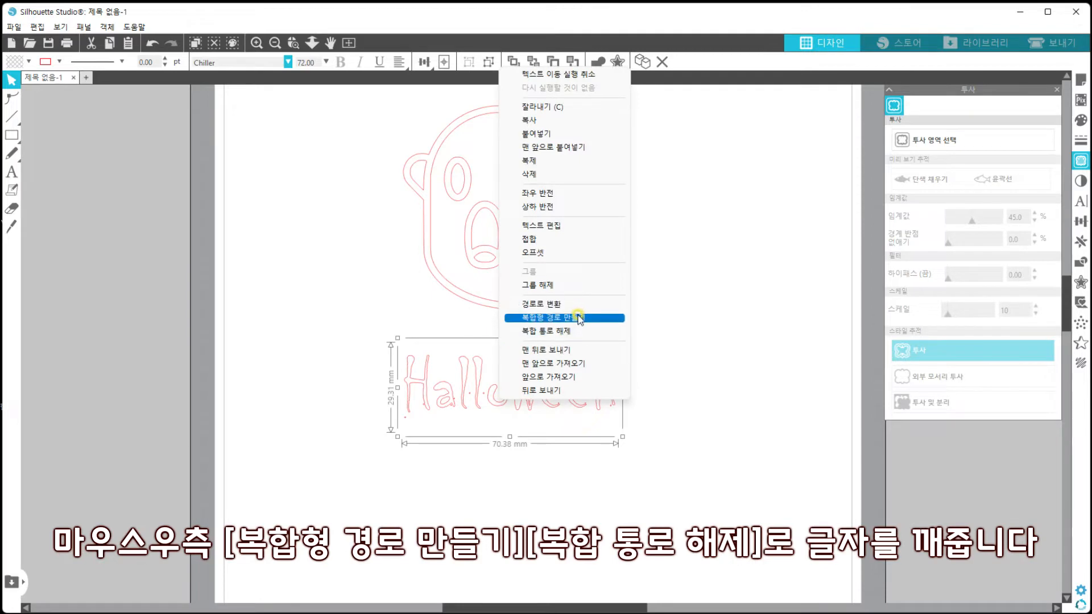
click(579, 318)
right_click(513, 396)
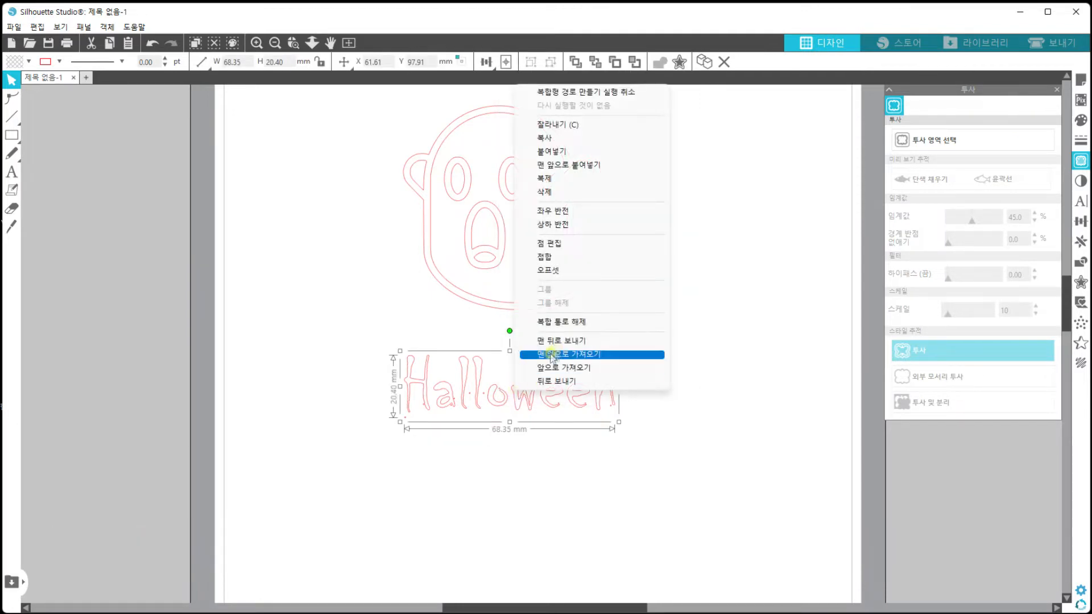
click(546, 321)
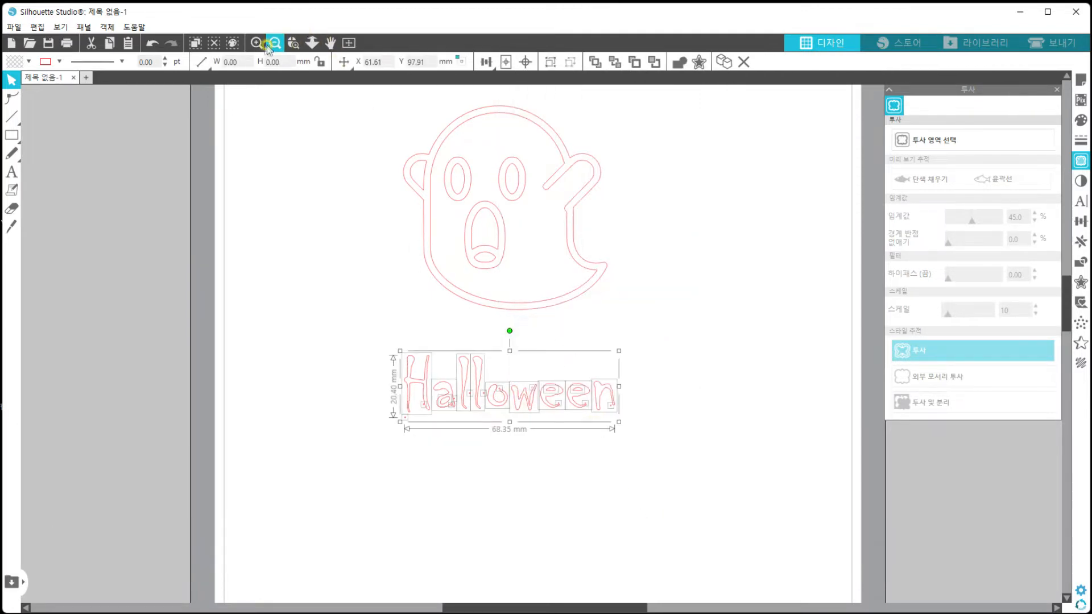
Delete the stray dots around the letters "H" and "a" of the Halloween lettering
click(256, 43)
click(257, 43)
click(331, 42)
drag(470, 341, 527, 178)
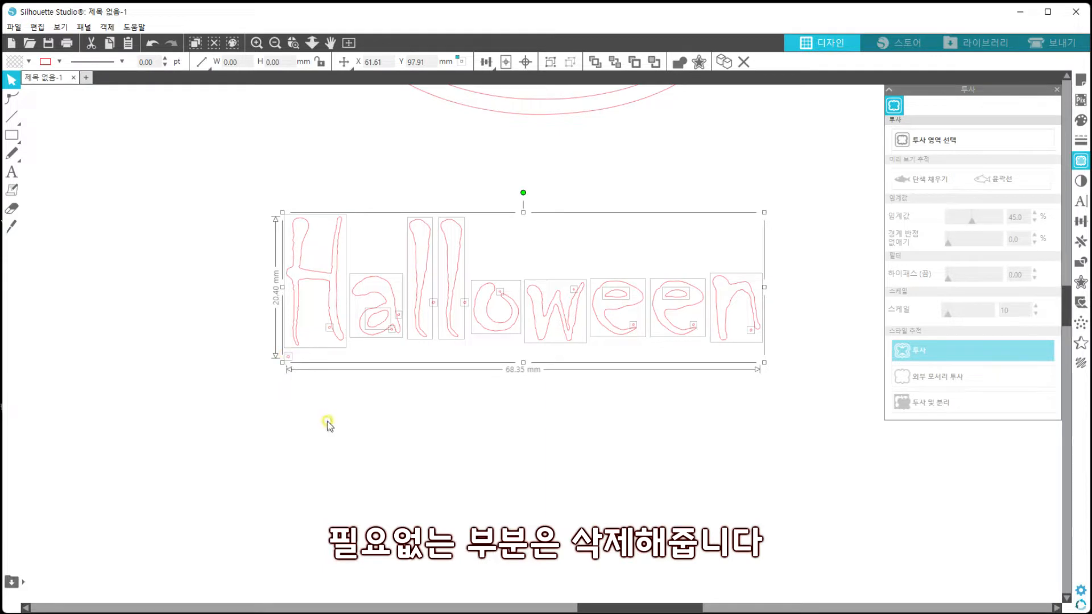
click(289, 368)
click(287, 360)
key(Delete)
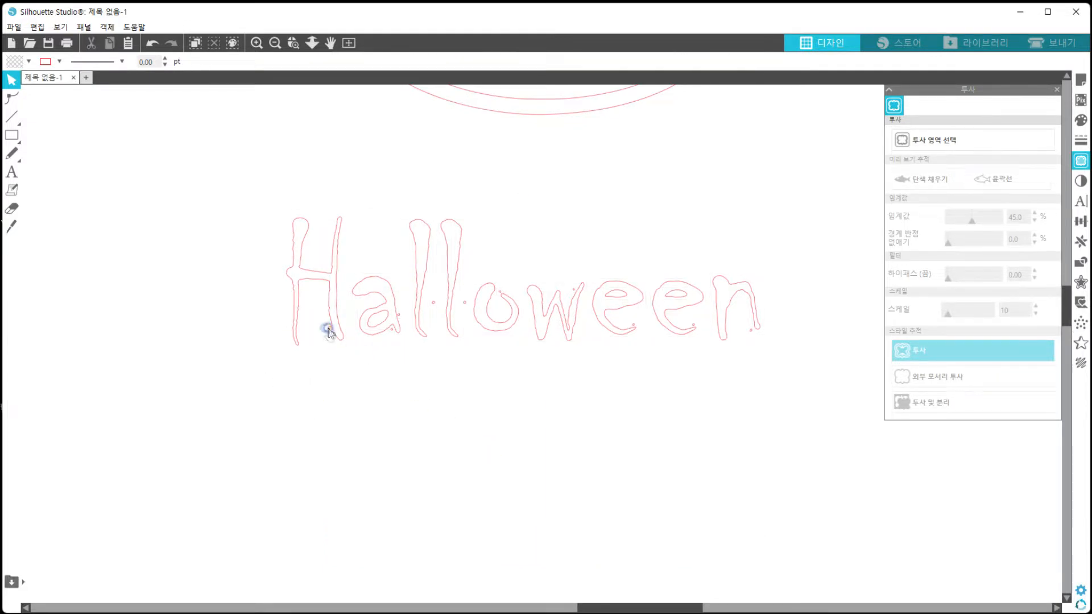
click(329, 333)
key(Delete)
click(390, 336)
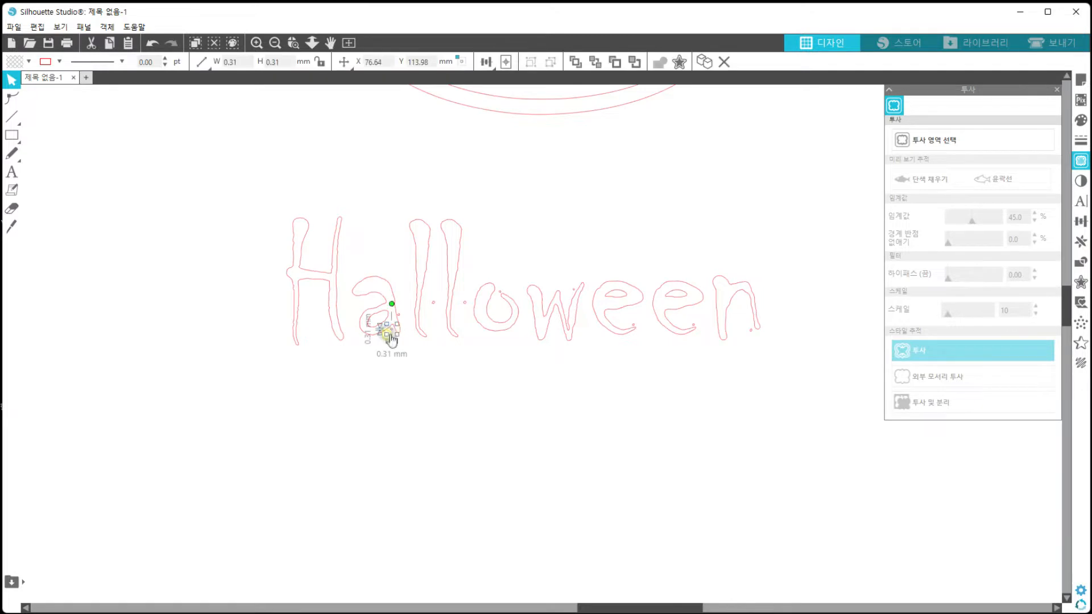
key(Delete)
click(399, 316)
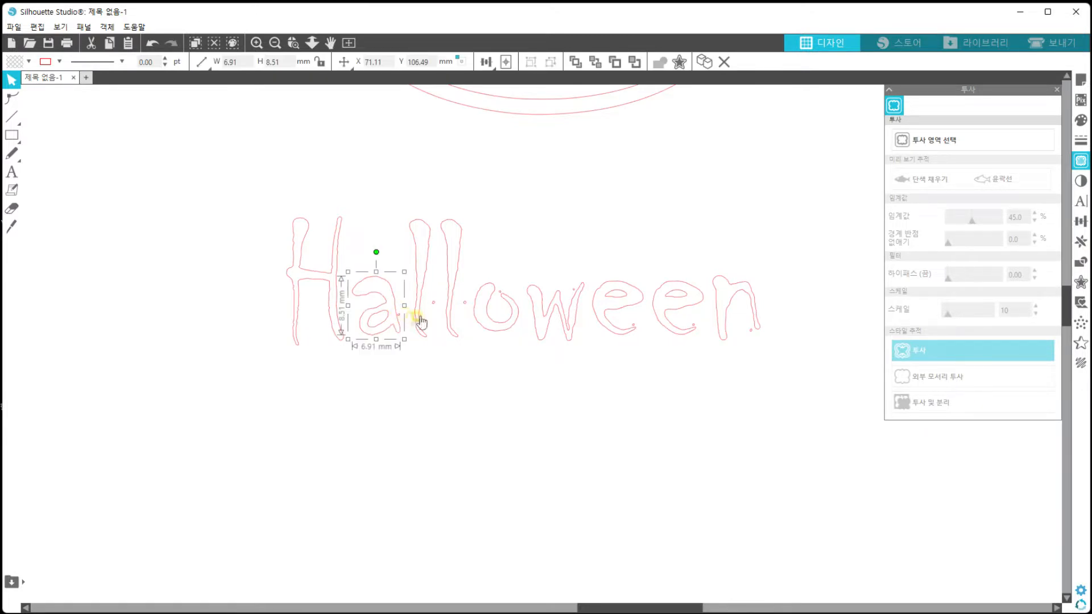
click(401, 326)
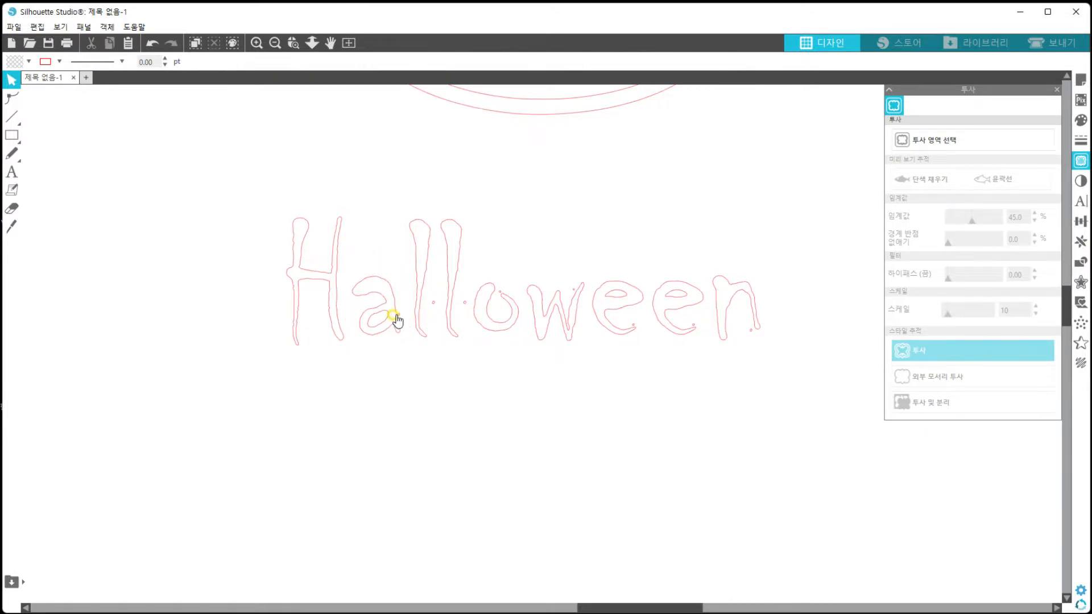
click(398, 317)
key(Delete)
Delete the remaining stray dots around the letters "l", "l", "o", "w", "e", "e" and "n" of the Halloween lettering
click(433, 302)
key(Delete)
click(466, 302)
key(Delete)
click(500, 292)
key(Delete)
click(571, 298)
click(574, 291)
key(Delete)
click(633, 327)
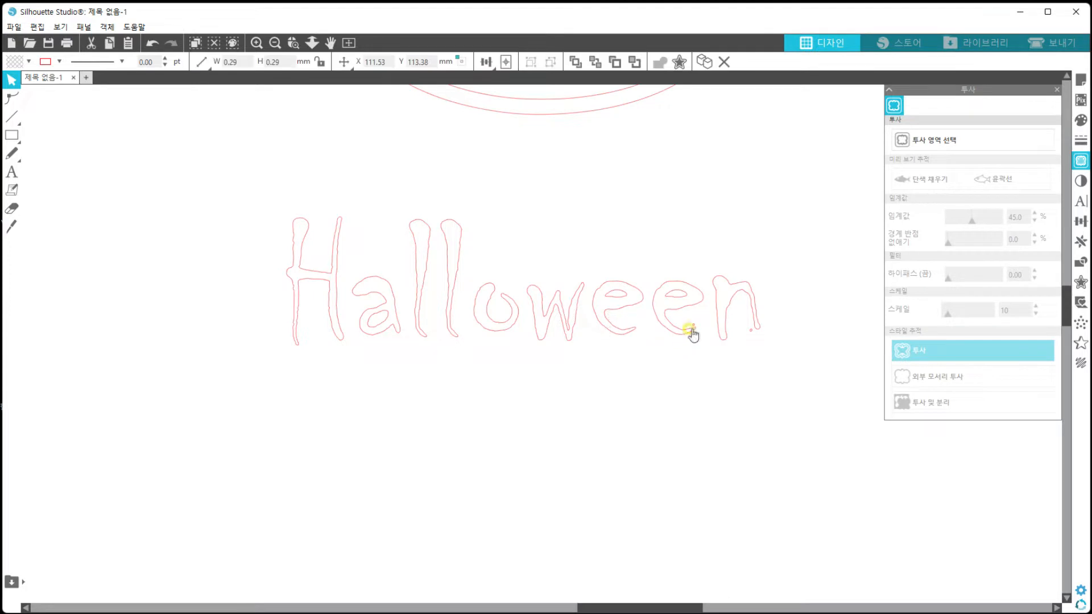
key(Delete)
click(689, 328)
key(Delete)
click(749, 330)
key(Delete)
Make compound paths of the letter "a" and both letters "e" together with their inner holes
click(381, 318)
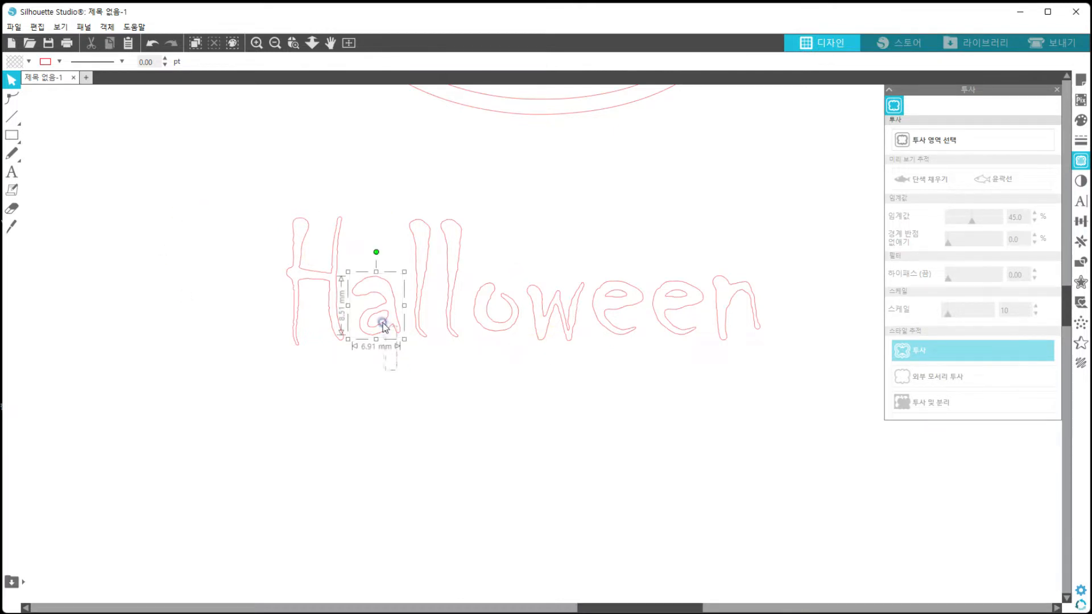
right_click(378, 314)
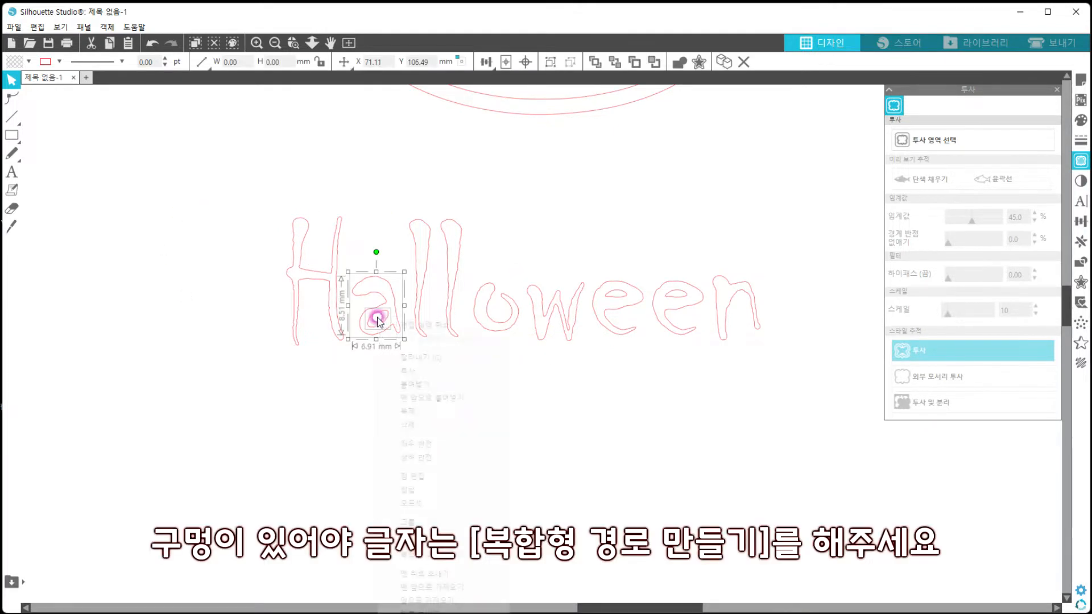
click(428, 555)
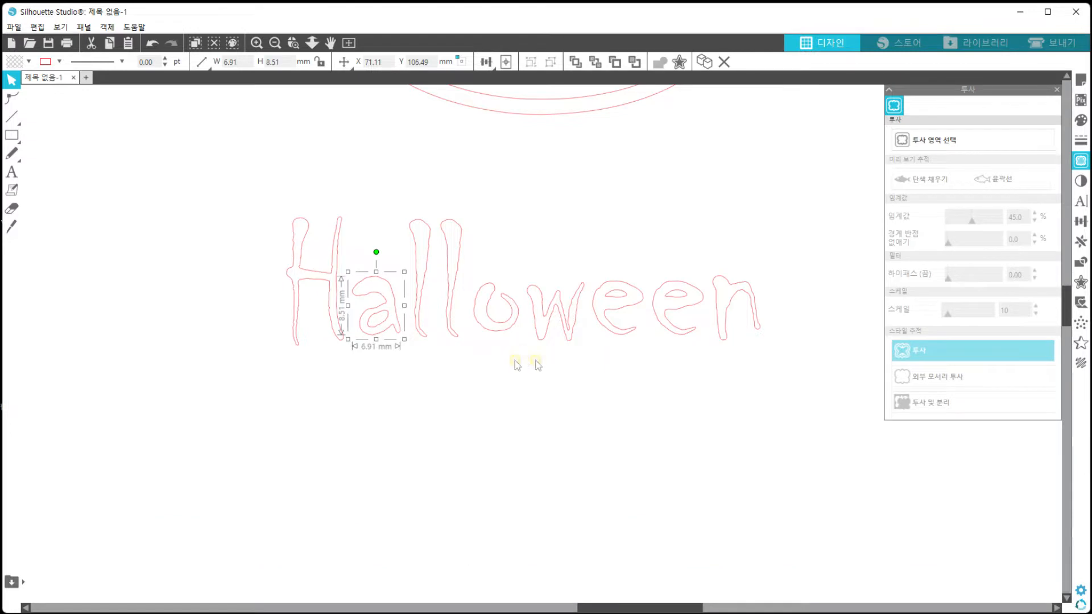
click(617, 297)
right_click(617, 294)
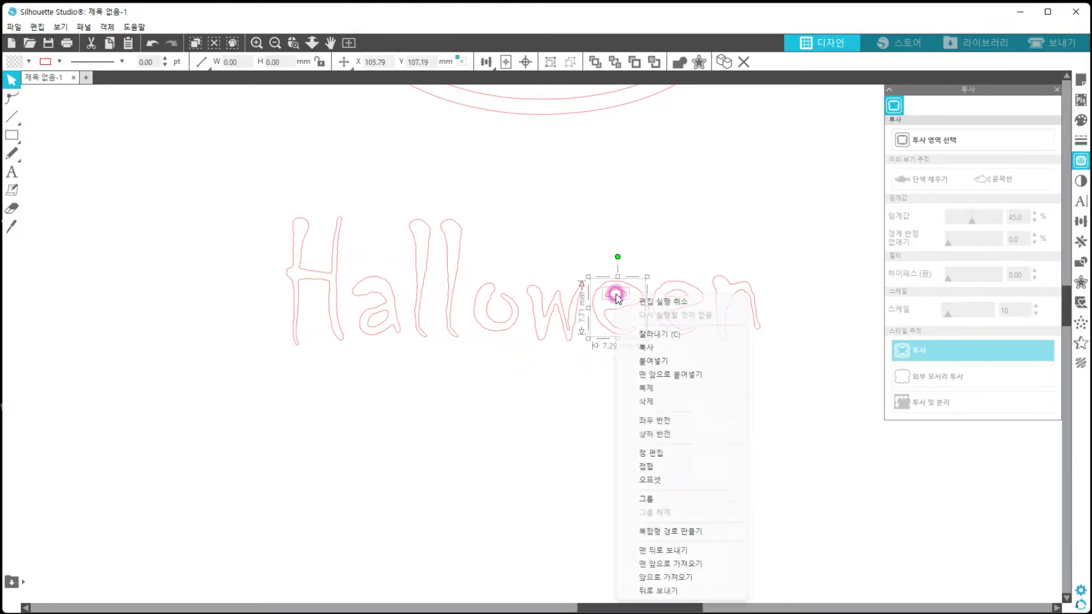
click(662, 532)
click(676, 293)
right_click(676, 294)
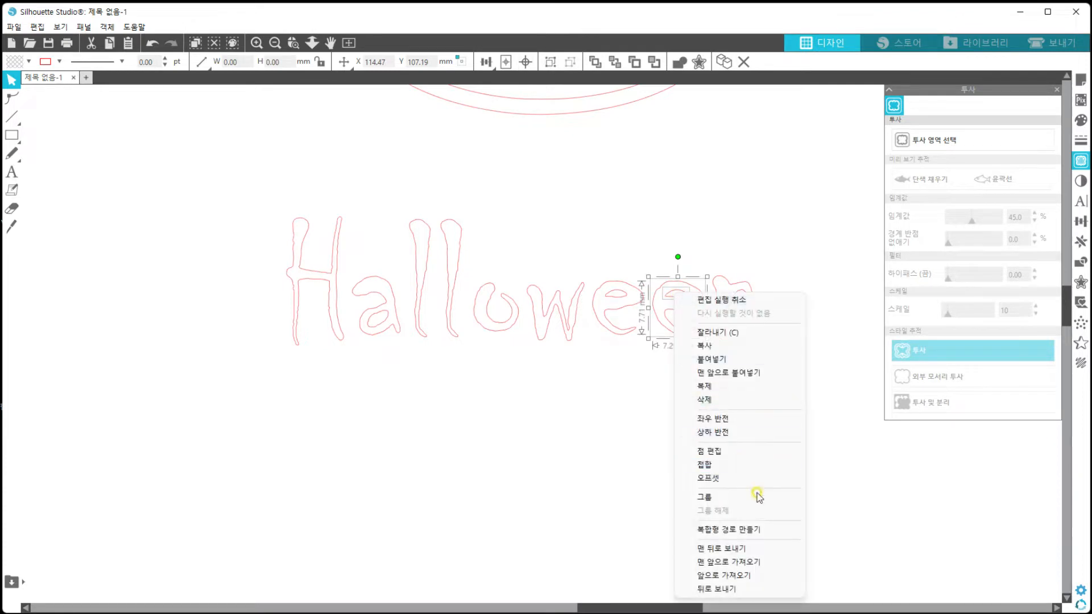
click(736, 528)
click(697, 462)
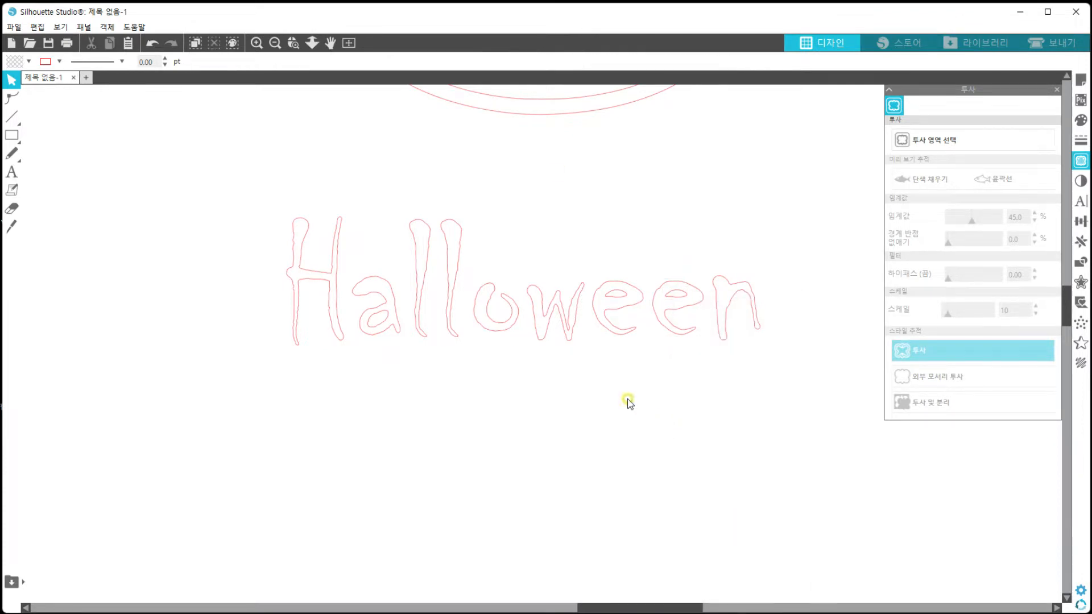
Move the ghost outline slightly to the right and down, closer to the Halloween lettering
click(276, 43)
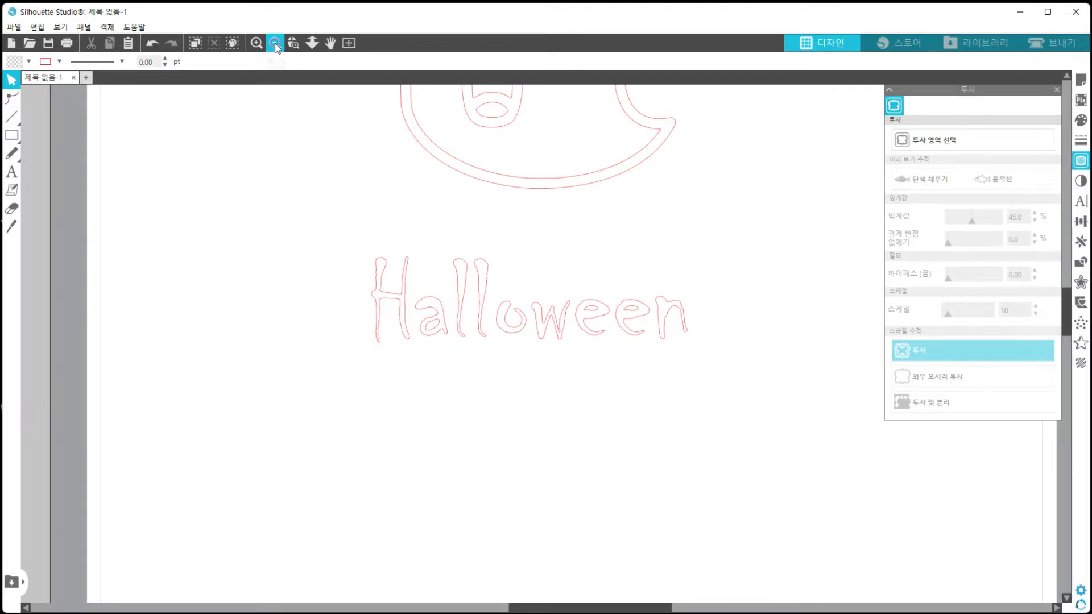
click(275, 43)
click(330, 43)
drag(251, 268, 435, 446)
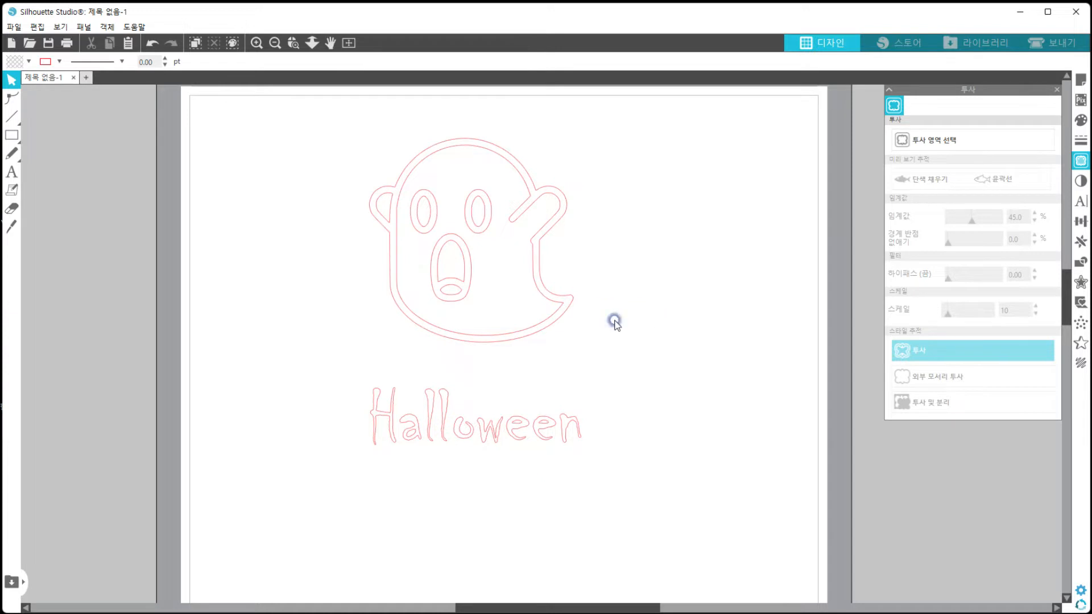
drag(527, 329, 574, 337)
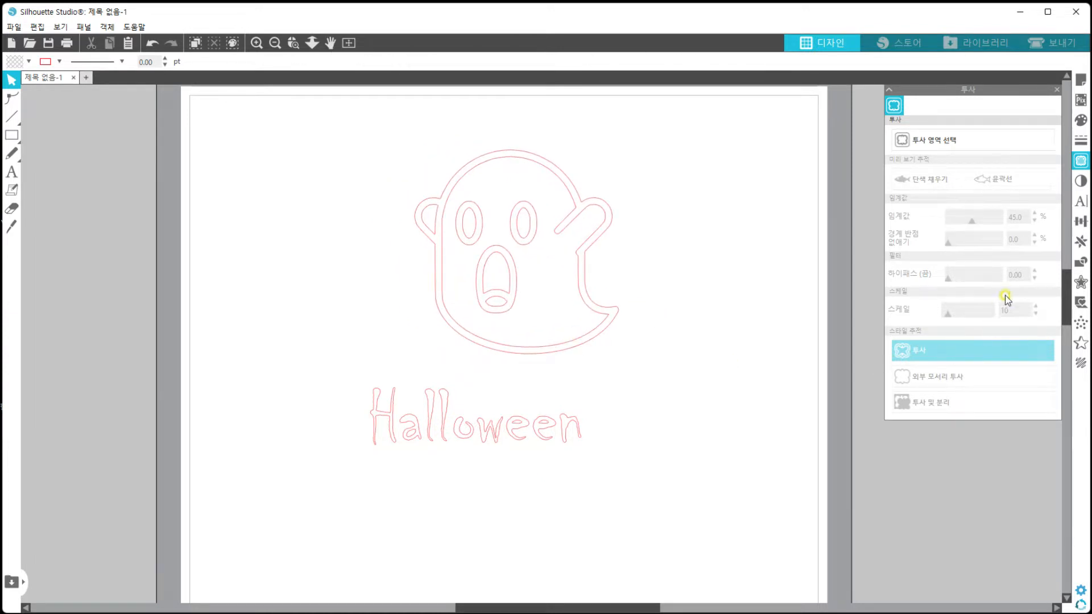
Offset the ghost outline outward by 0.80 mm with rounded corners
click(1078, 283)
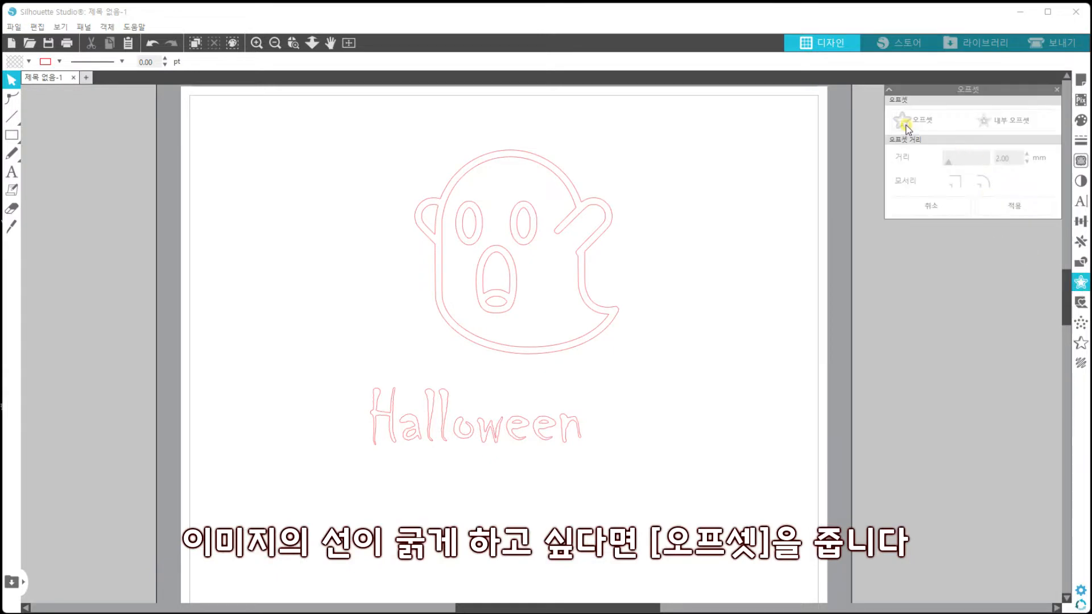
drag(637, 375, 405, 138)
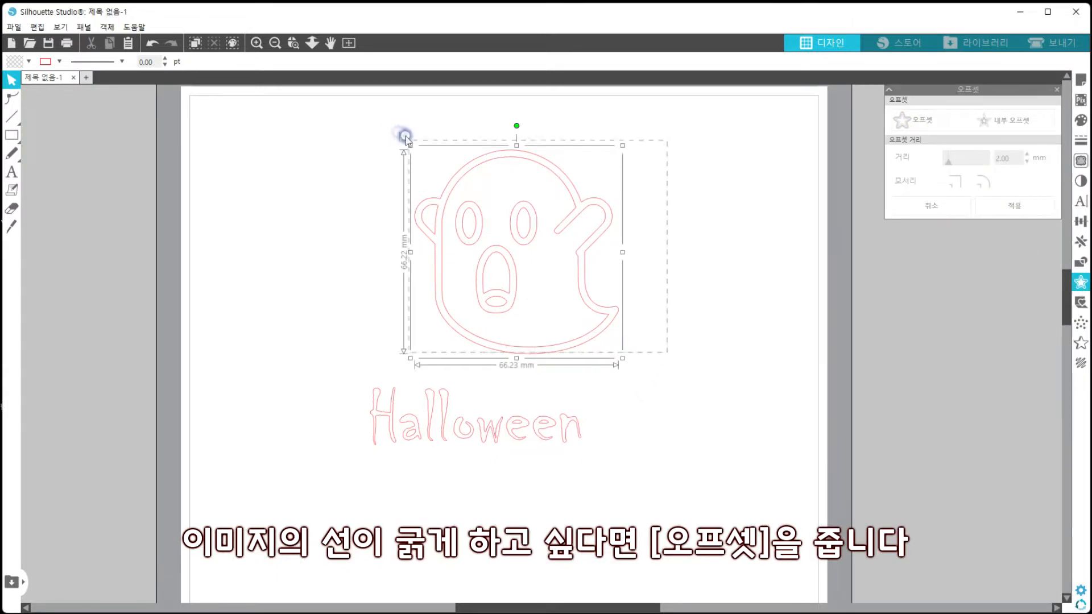
click(903, 120)
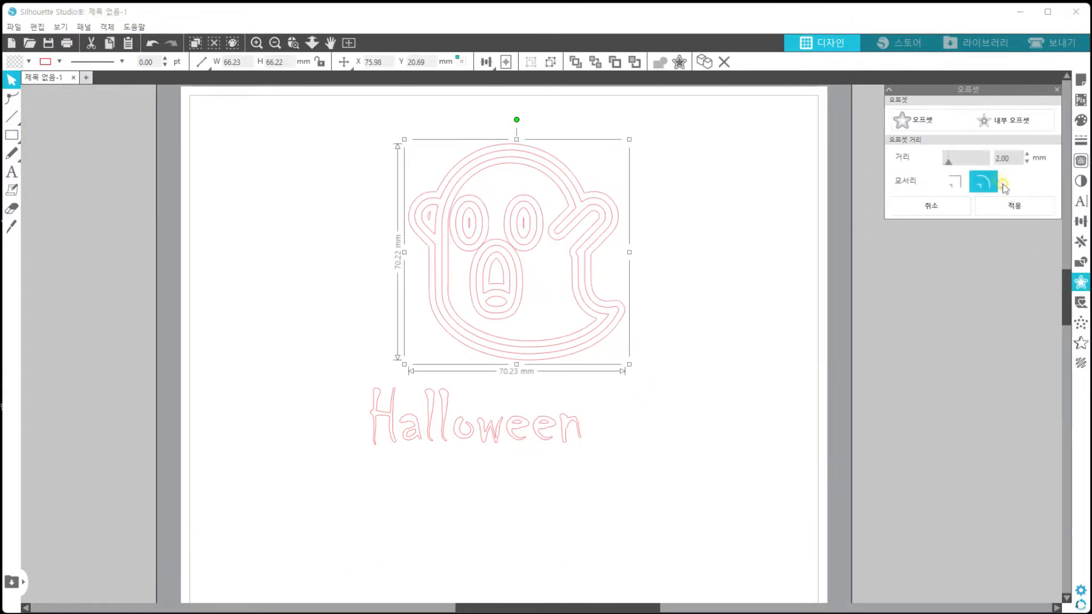
click(956, 183)
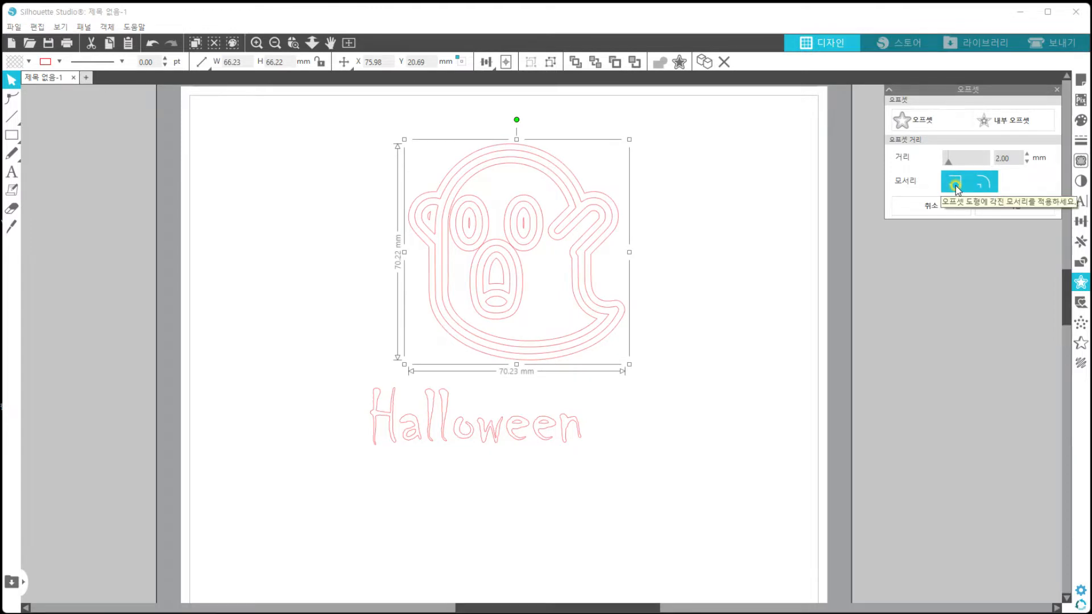
click(954, 159)
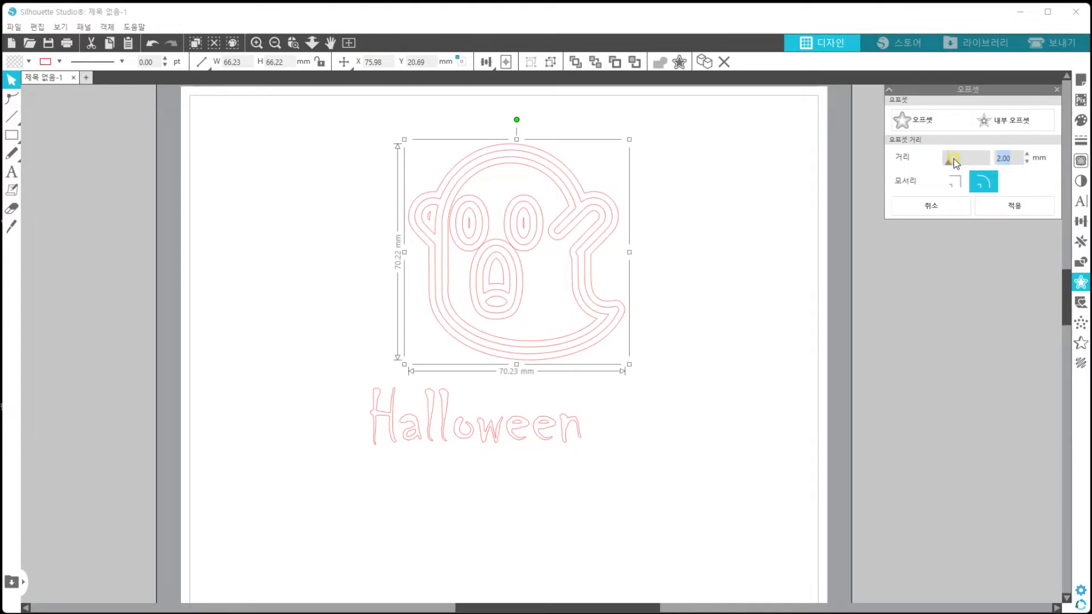
click(1042, 170)
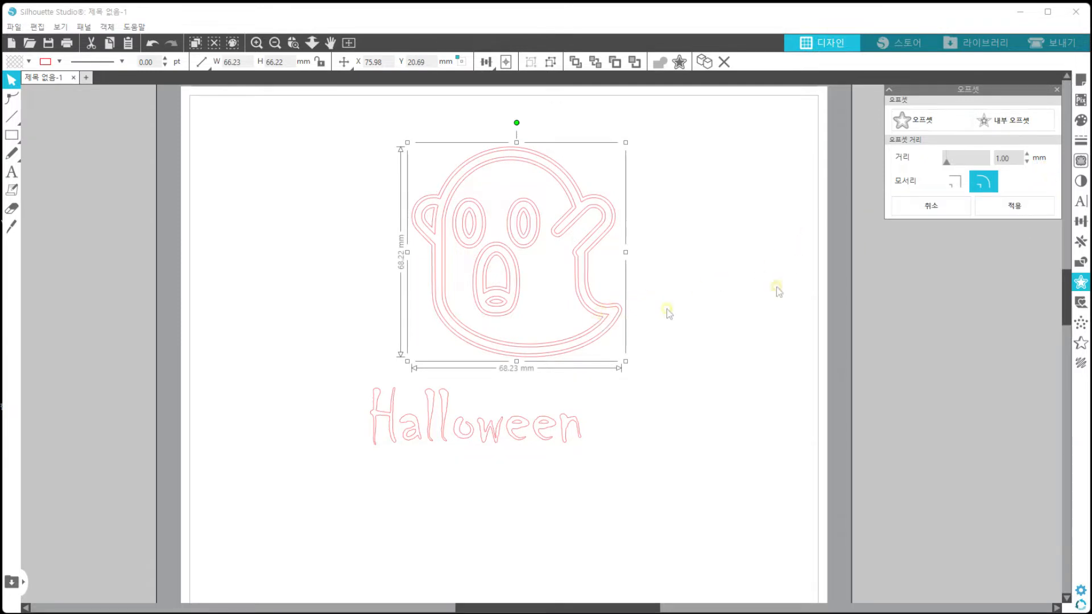
click(903, 160)
click(1040, 181)
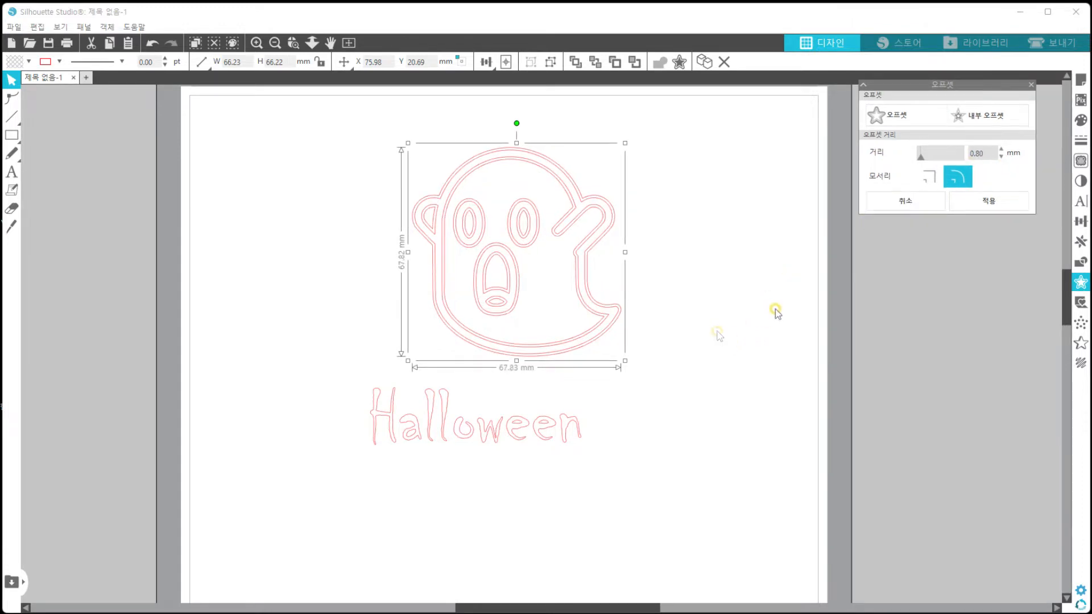
click(992, 201)
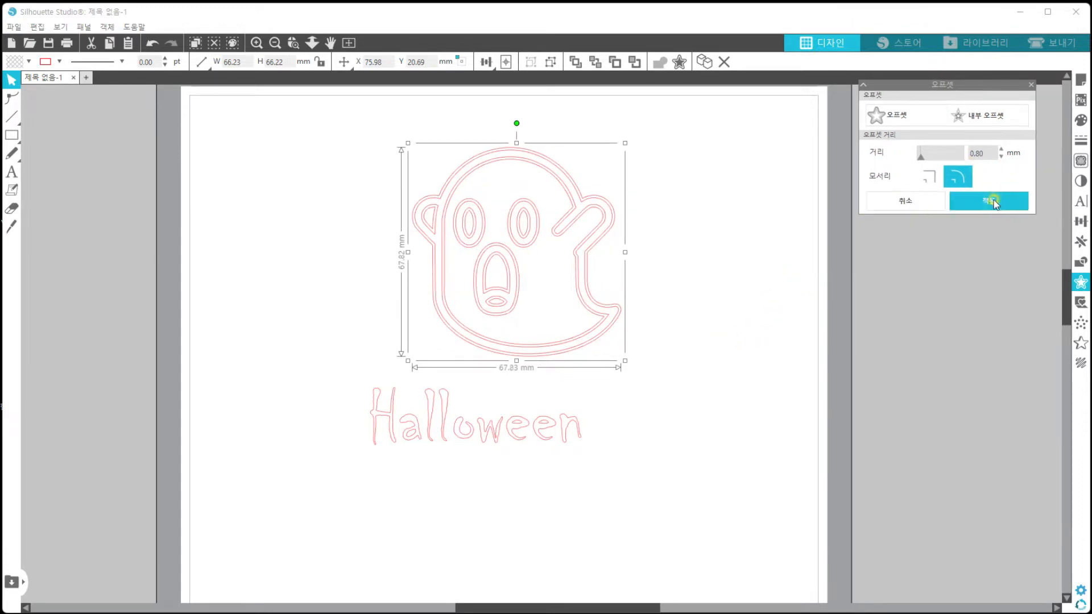
Pull the original ghost outline out of its thicker offset copy and delete the original
click(578, 297)
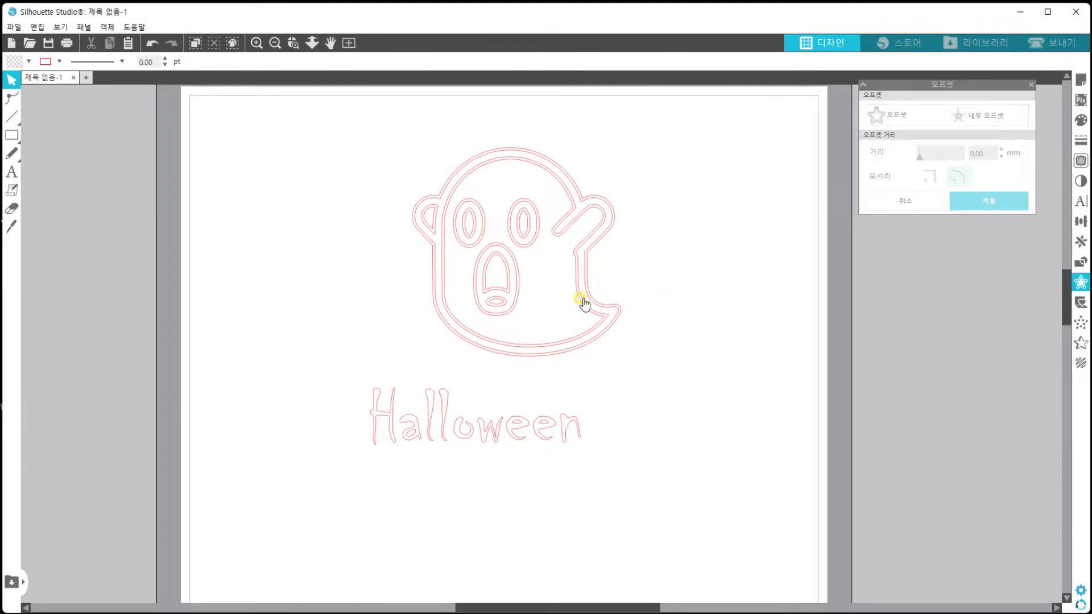
drag(580, 299, 764, 299)
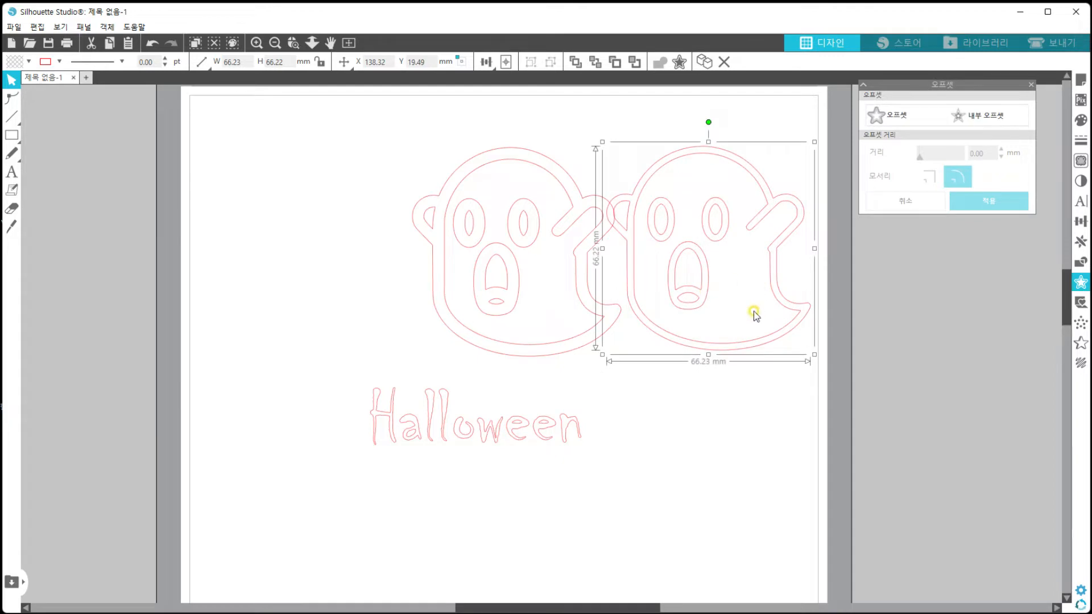
key(Delete)
click(655, 472)
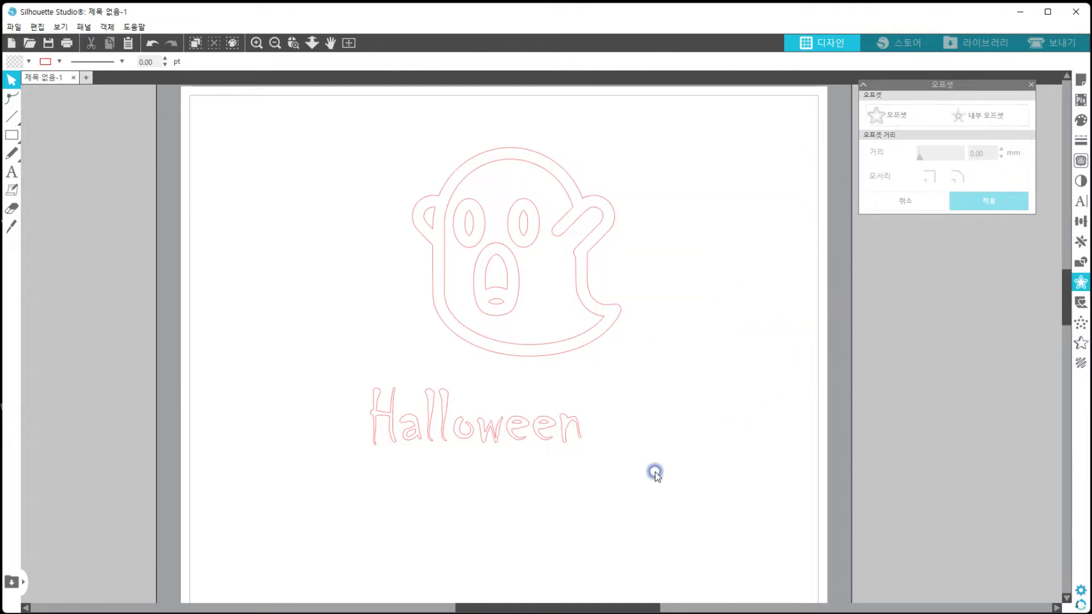
Group all the letters of the Halloween lettering
drag(650, 472, 322, 397)
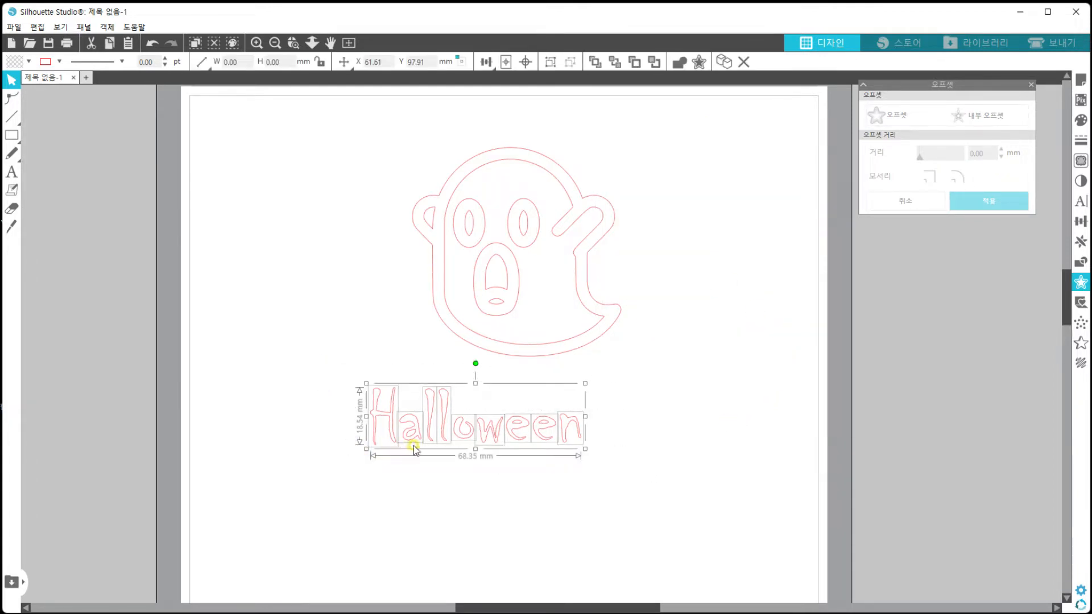
right_click(448, 434)
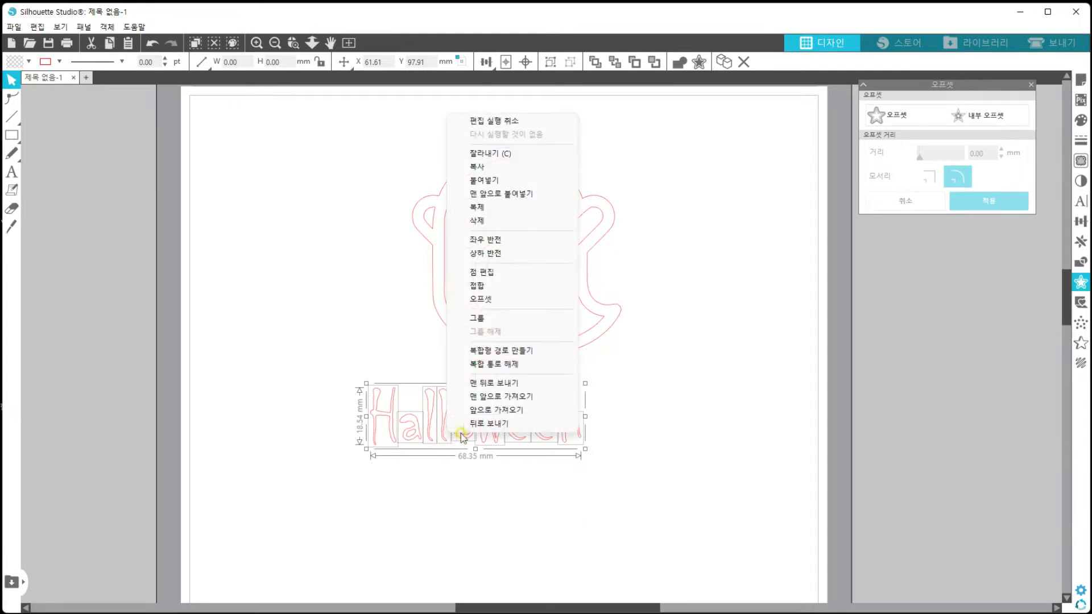
click(480, 319)
Offset the grouped Halloween lettering outward by 0.50 mm with square corners
scroll(701, 360, up, 2)
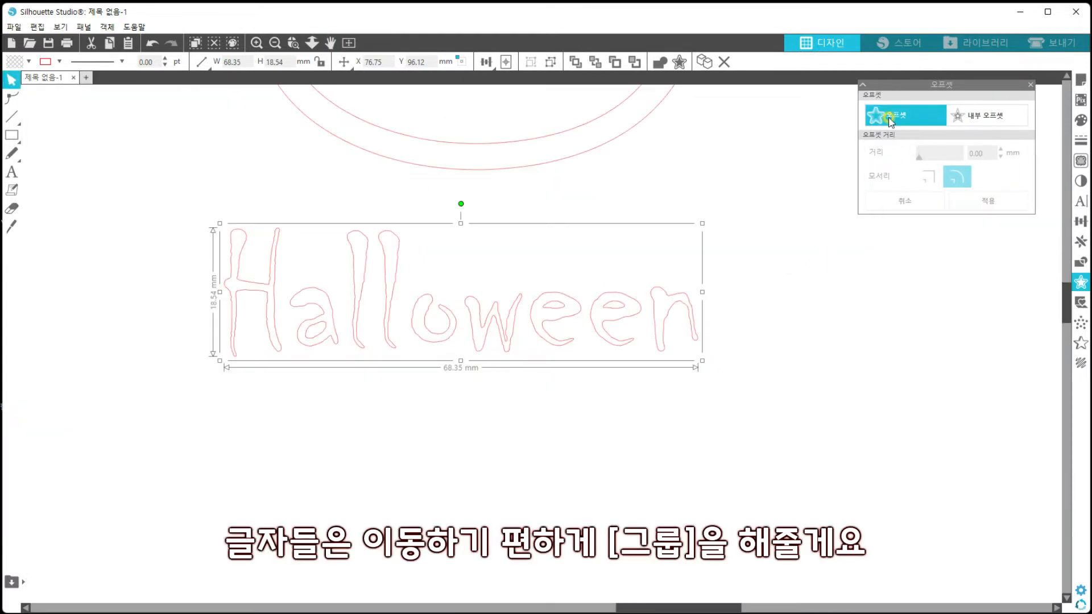
click(890, 121)
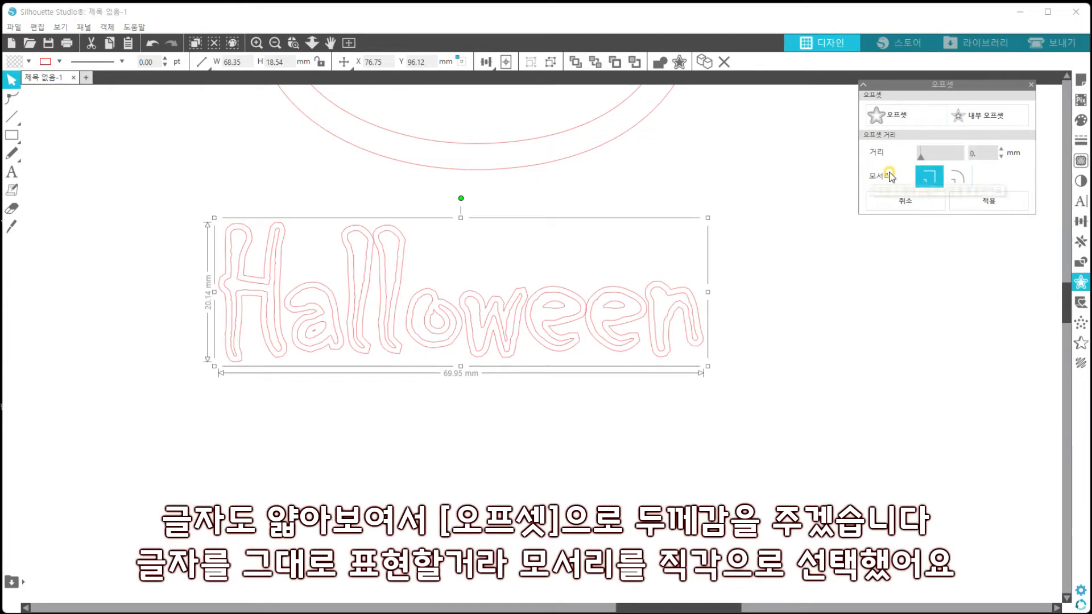
click(1000, 173)
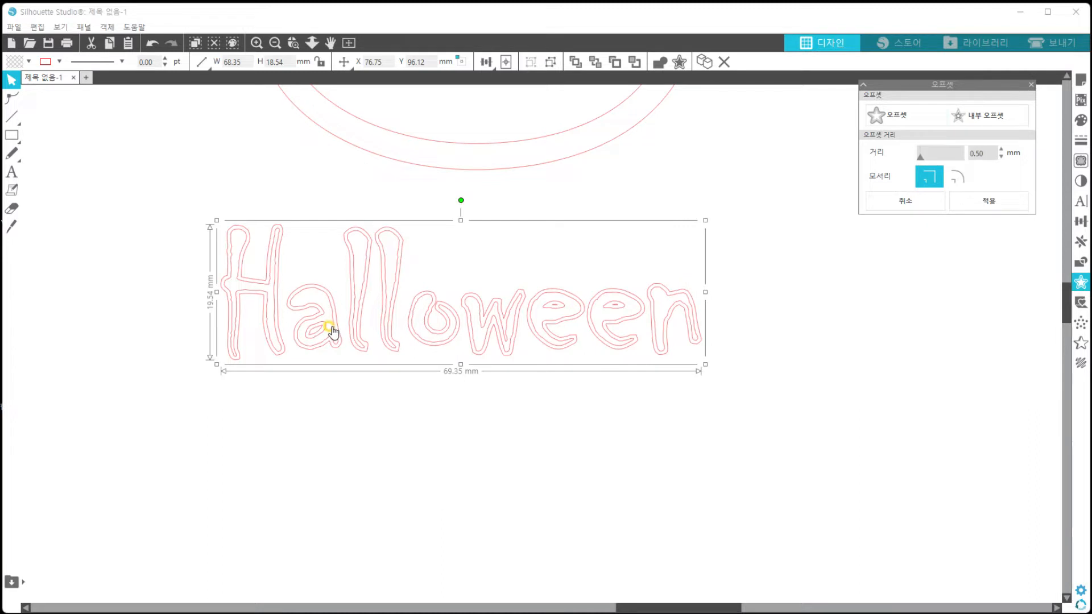
click(1001, 204)
click(551, 399)
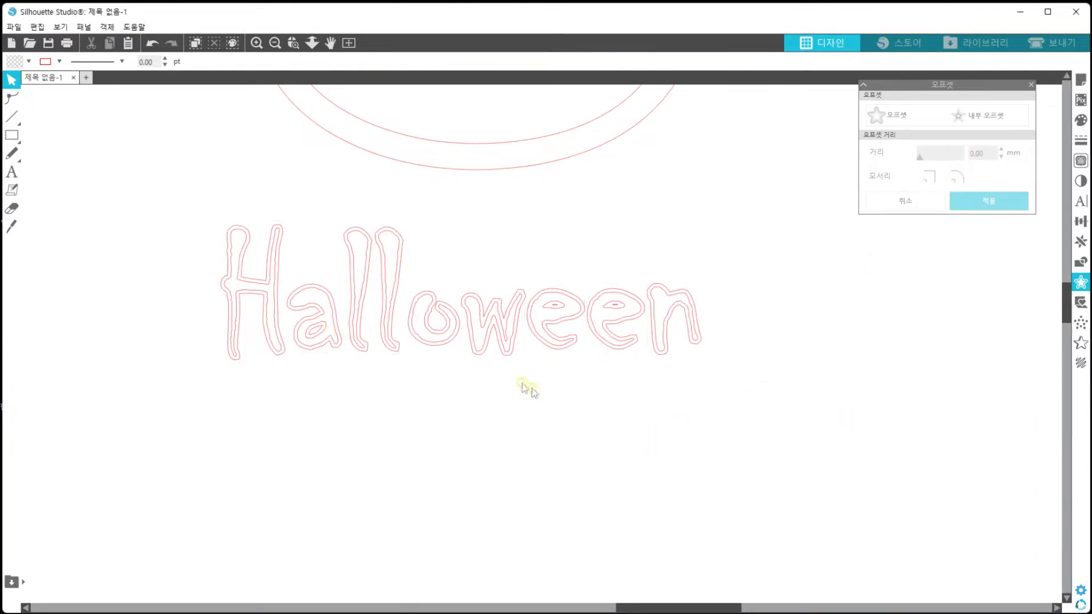
Move the original thin Halloween lettering below its offset copy and delete the original
drag(417, 338, 419, 492)
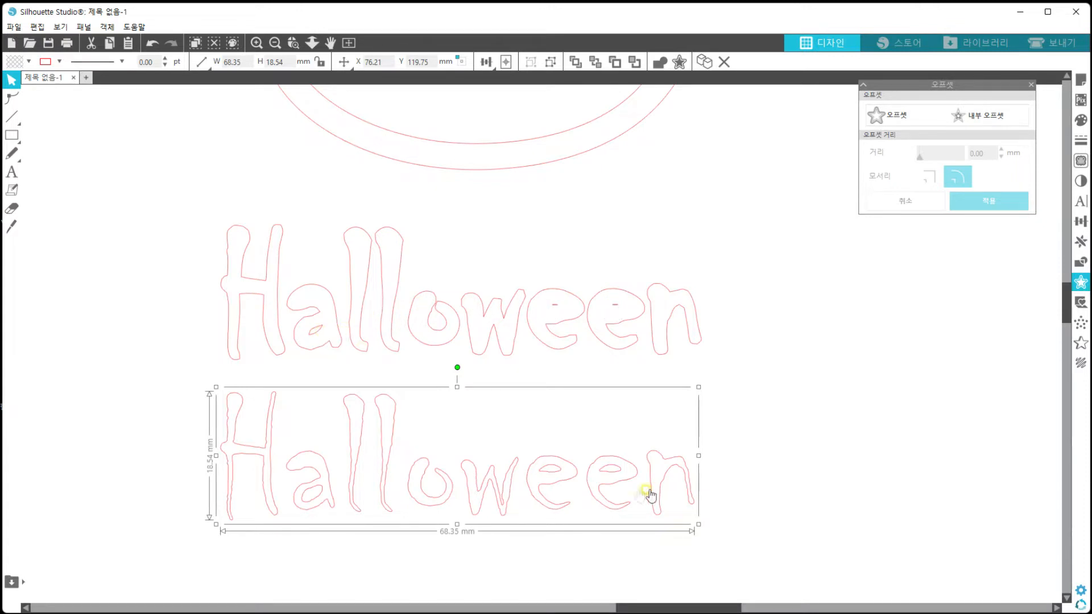
click(608, 505)
key(Delete)
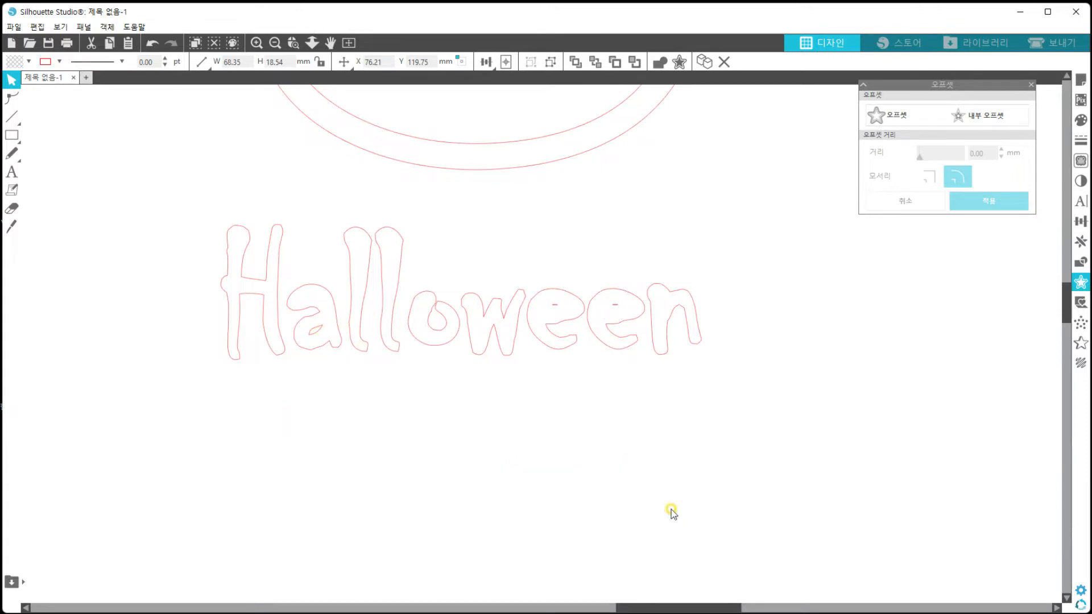
Enlarge the small hole inside the letter "a" by editing its points and reshaping its lower edge
scroll(284, 303, up, 2)
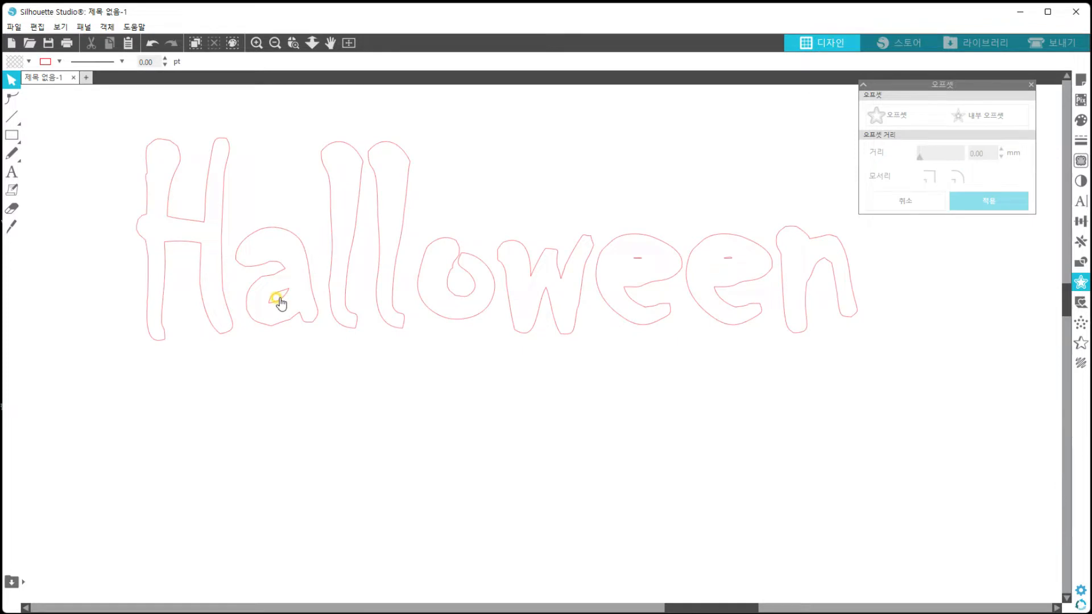
double_click(278, 302)
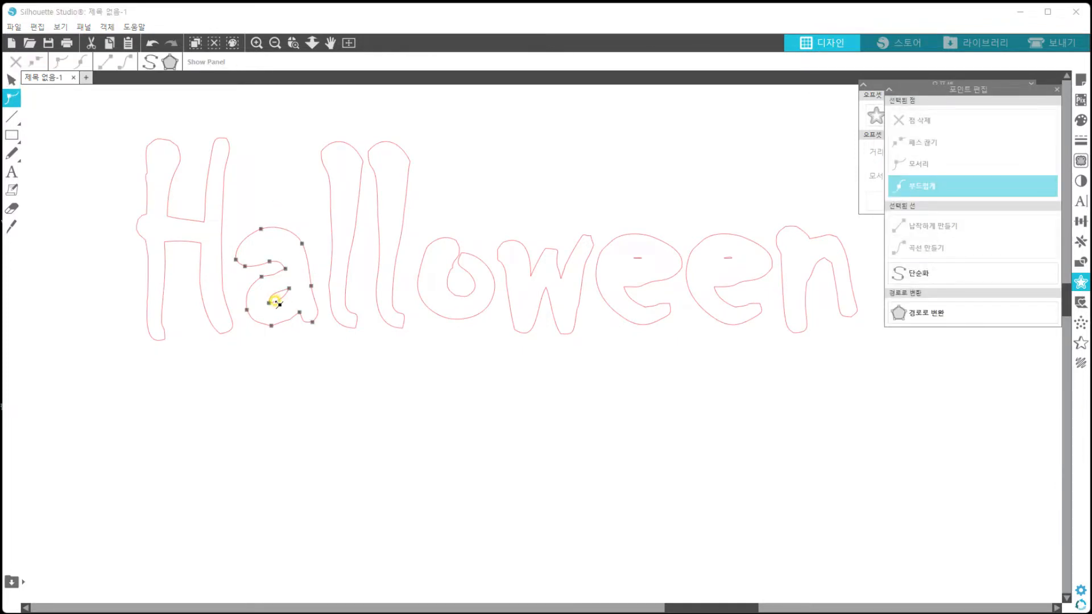
click(275, 302)
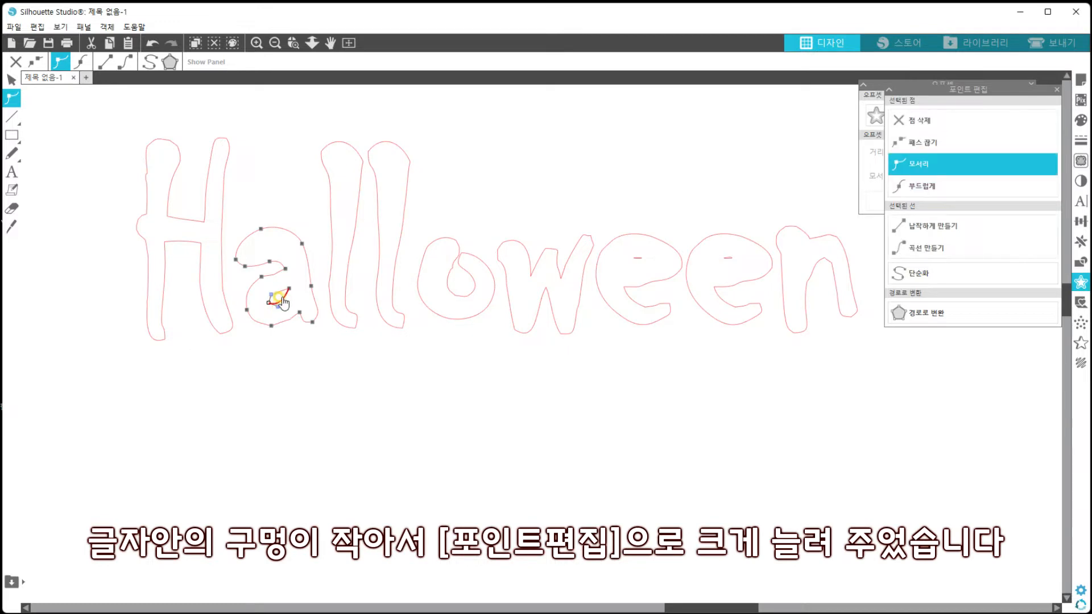
drag(287, 296, 289, 298)
click(285, 299)
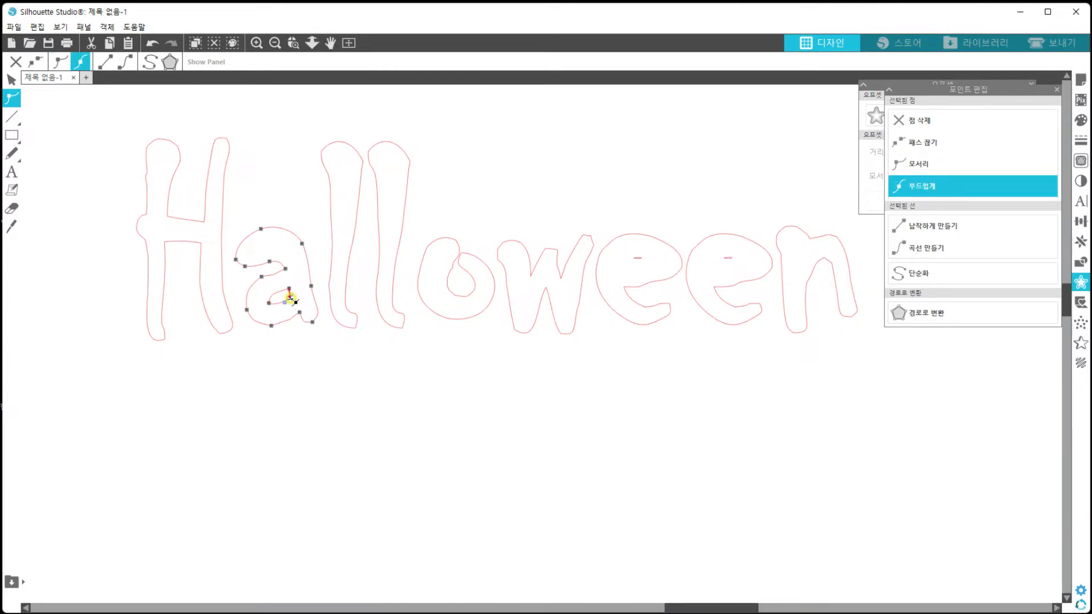
click(319, 356)
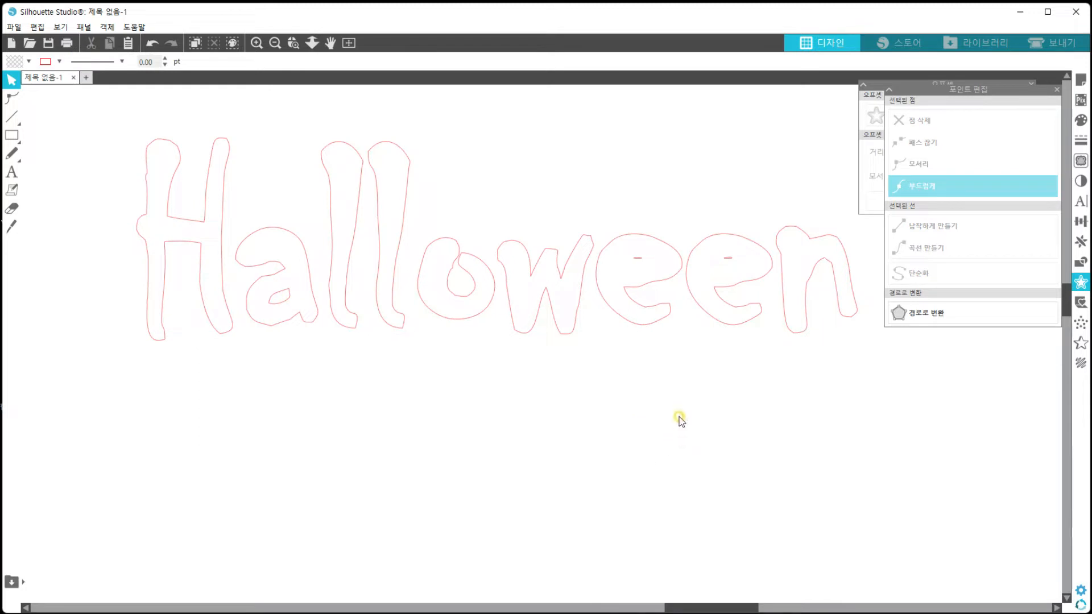
Enlarge the slit-like hole inside the first "e" of Halloween by editing and reshaping its points
click(636, 259)
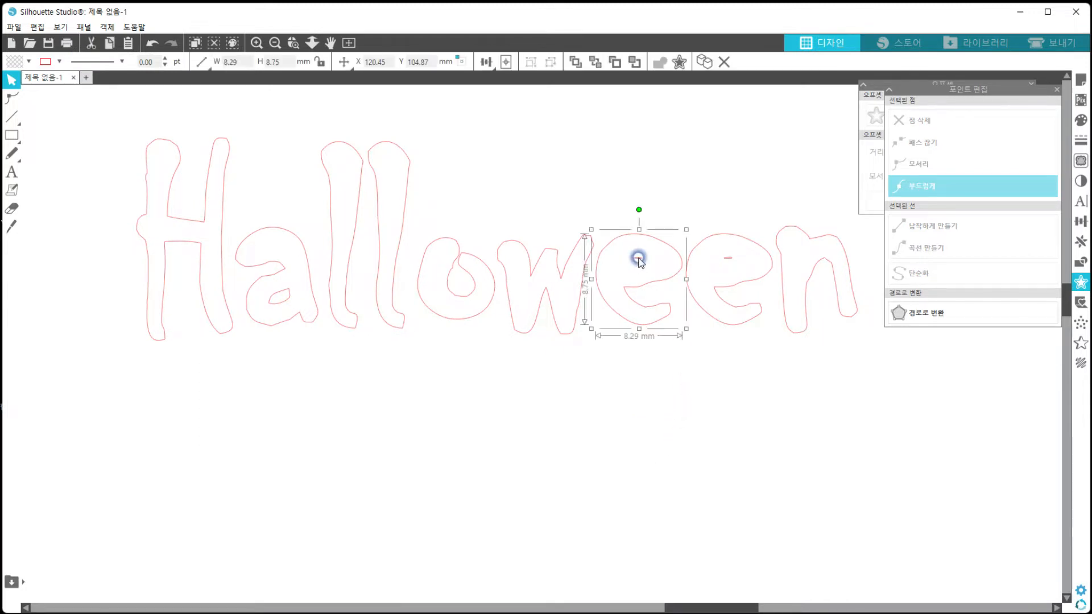
double_click(639, 260)
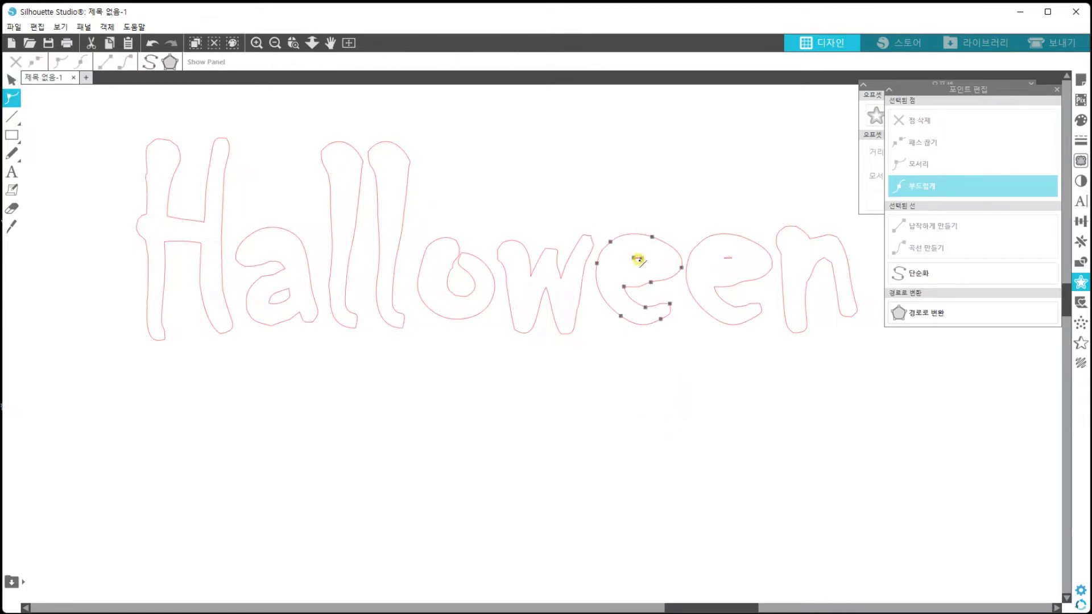
click(635, 259)
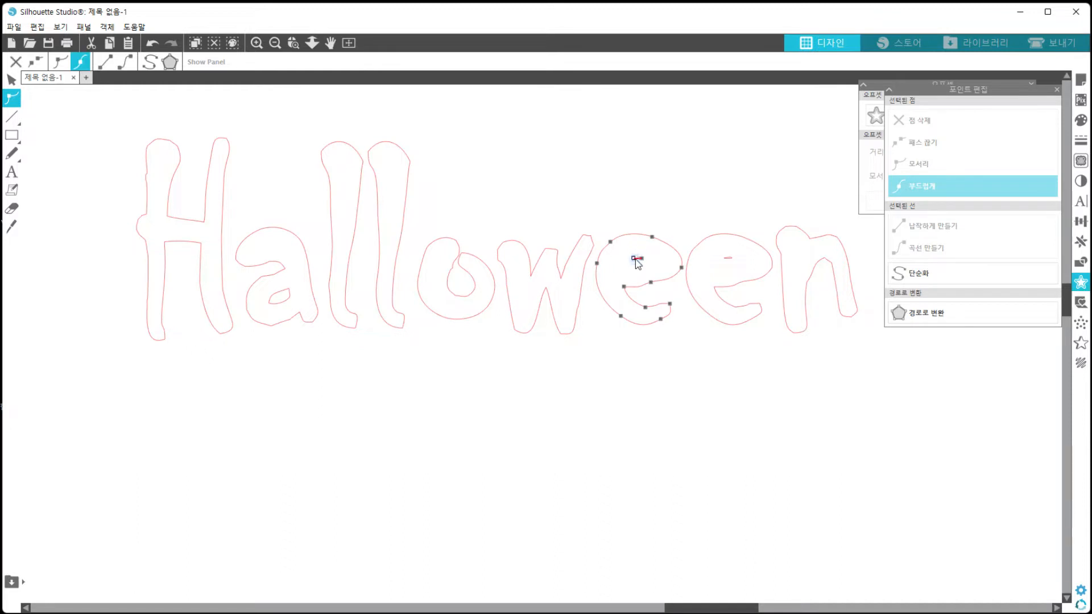
click(636, 258)
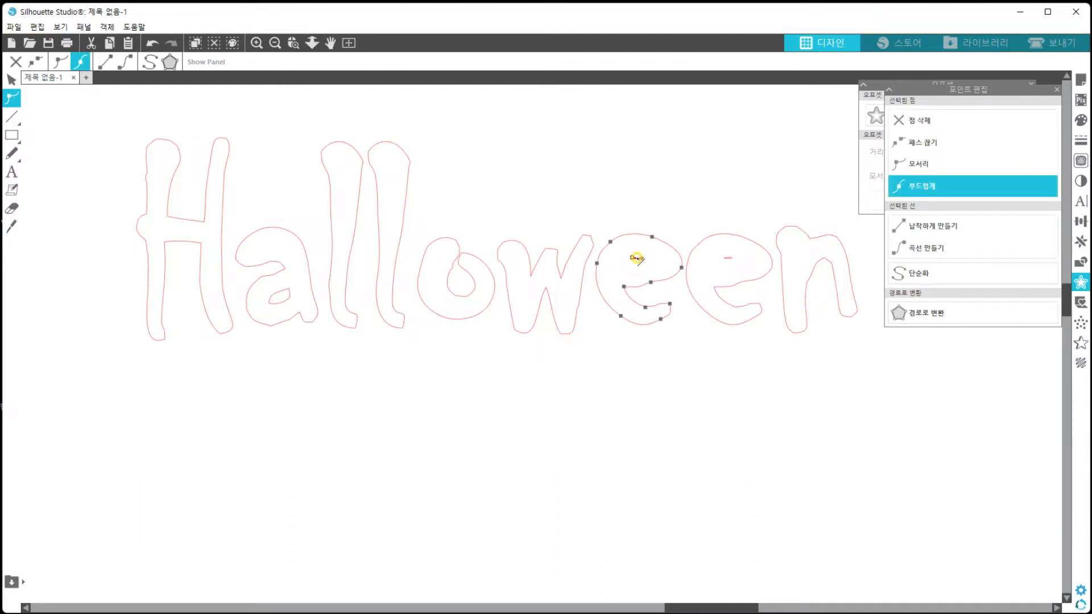
mouse_move(636, 259)
mouse_down()
mouse_move(627, 267)
mouse_move(645, 264)
mouse_up()
mouse_move(648, 260)
mouse_down()
mouse_move(658, 258)
mouse_move(646, 268)
mouse_up()
click(683, 308)
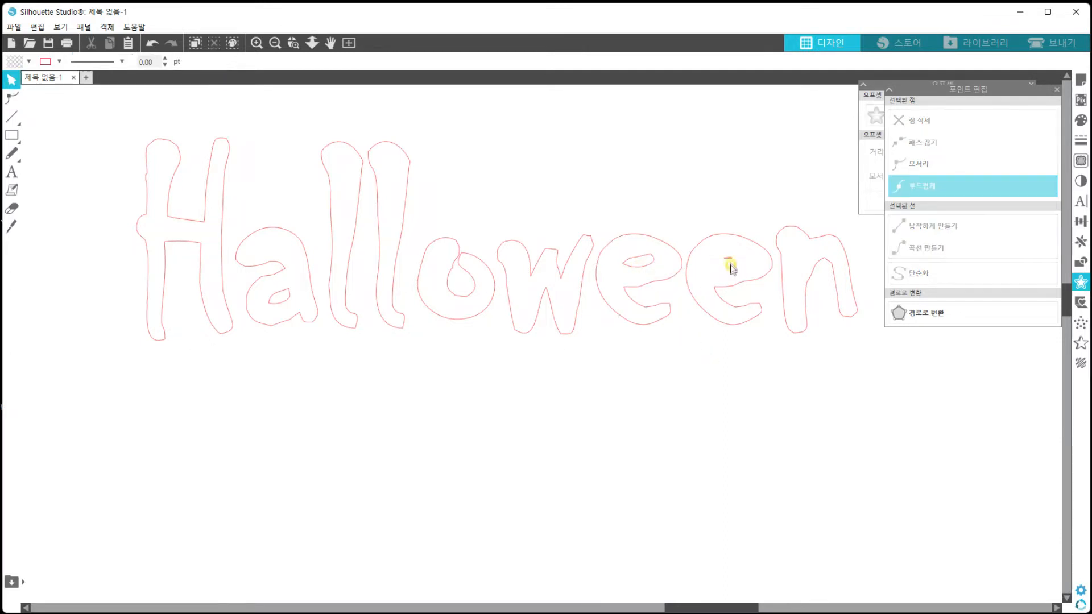
Widen the hole inside the second "e" of Halloween by moving its points and curve handles outward
click(730, 264)
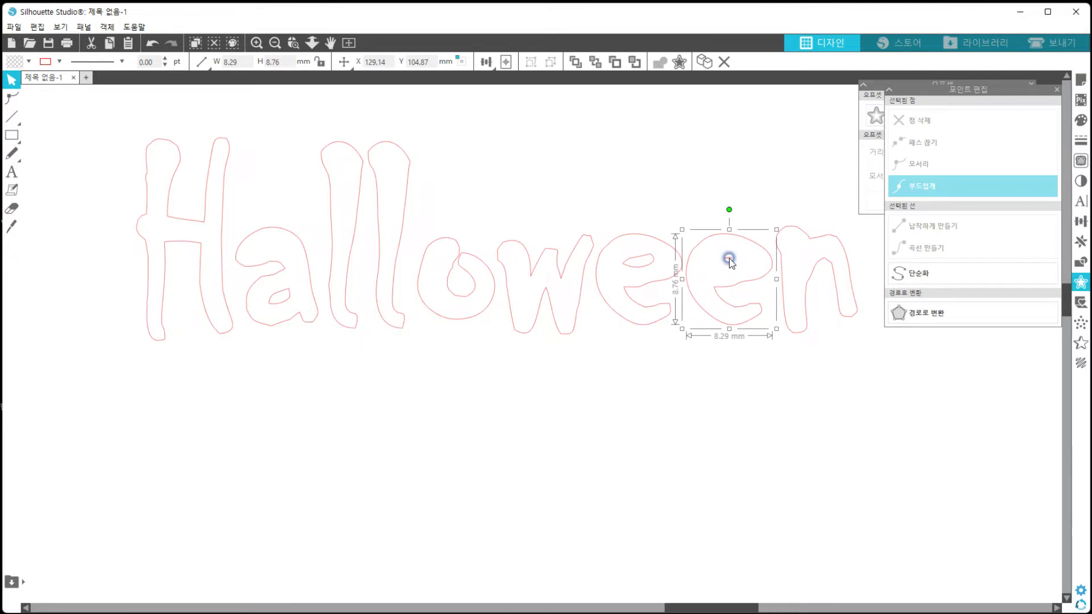
double_click(730, 260)
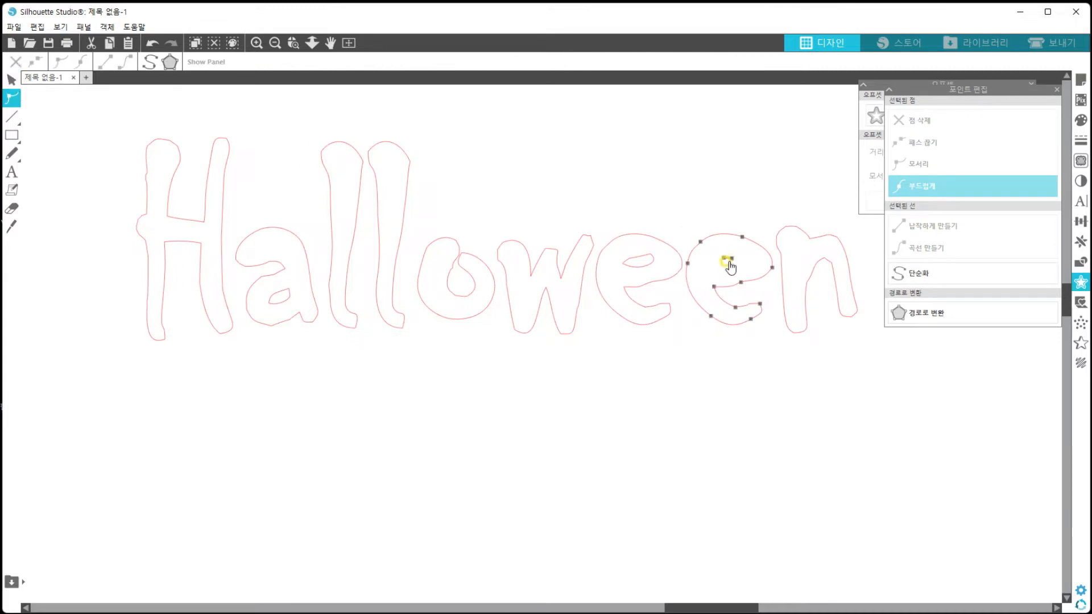
click(733, 259)
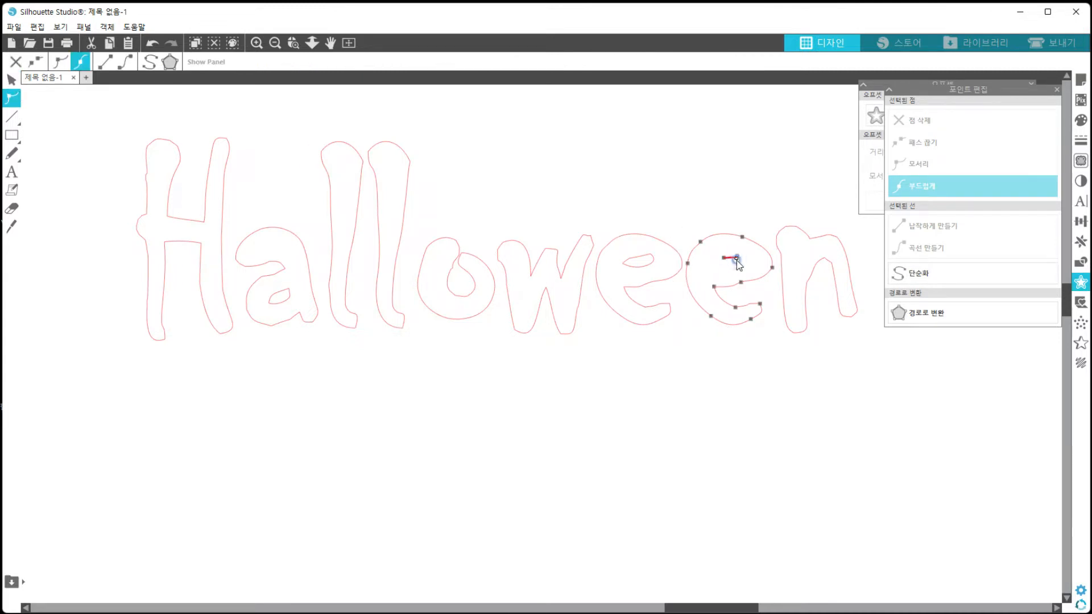
mouse_move(735, 261)
mouse_down()
mouse_move(723, 267)
mouse_move(739, 265)
mouse_move(733, 252)
mouse_move(750, 263)
mouse_up()
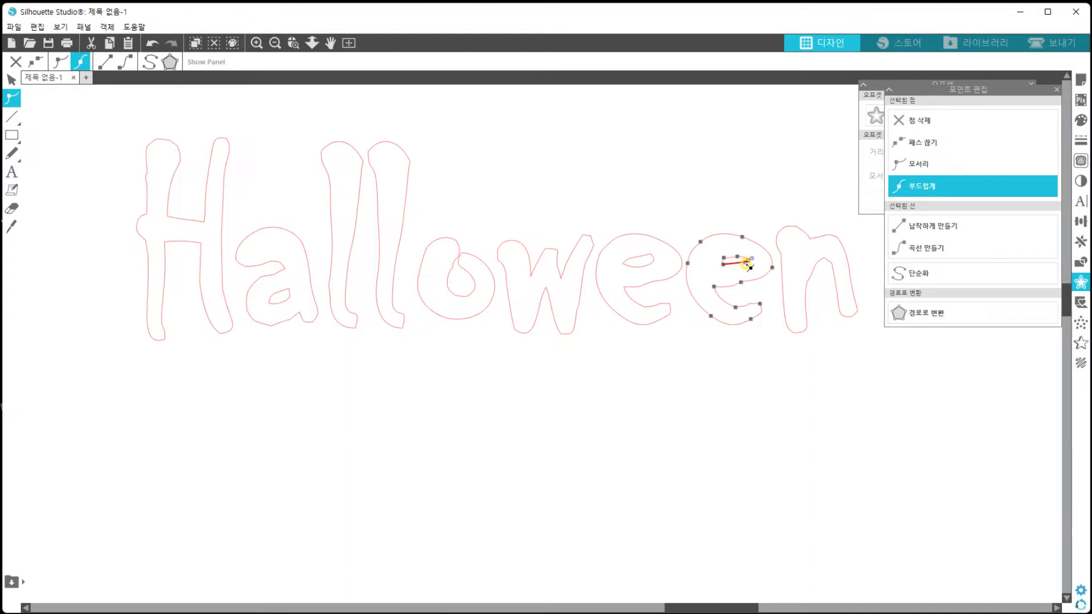
drag(746, 270, 745, 273)
click(723, 260)
drag(723, 260, 718, 257)
click(718, 259)
drag(718, 259, 721, 257)
click(726, 271)
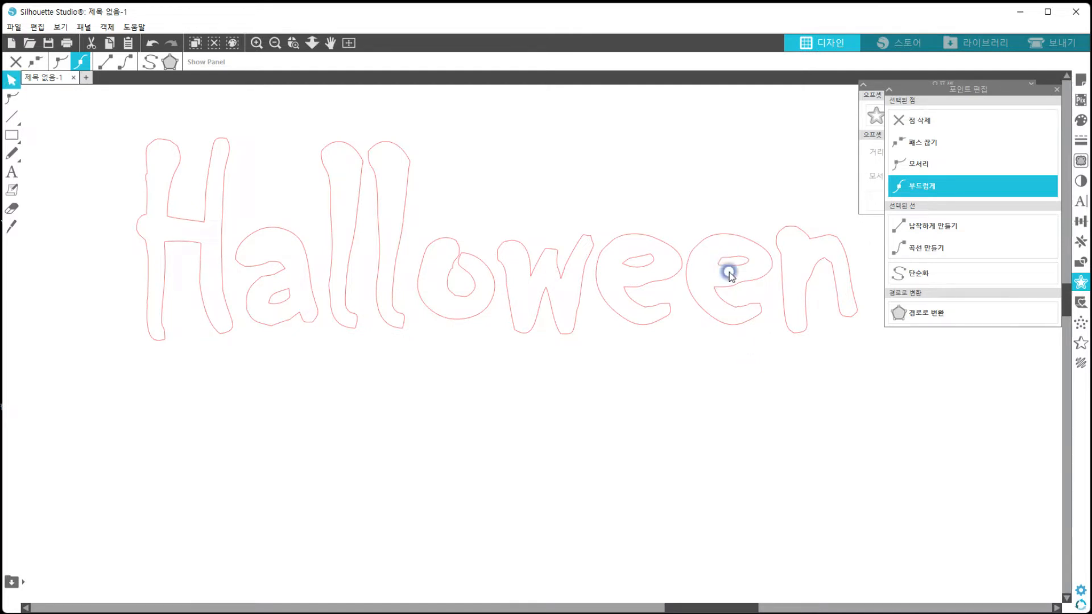
click(794, 394)
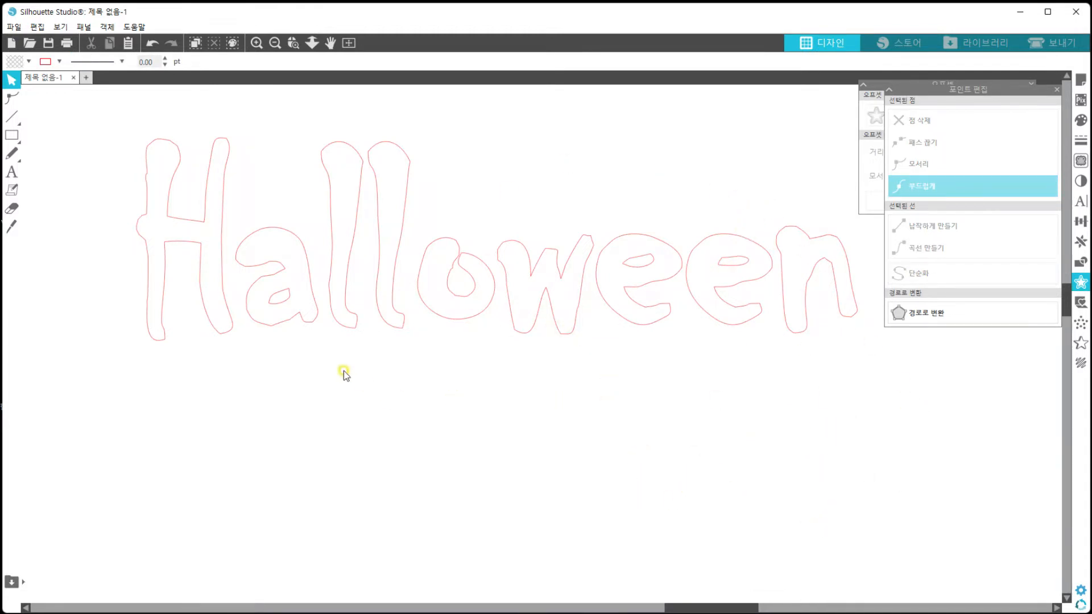
Cut through the holes of the "a" and both "e" letters with the straight solid knife to connect them to the letter outlines
click(285, 297)
click(283, 322)
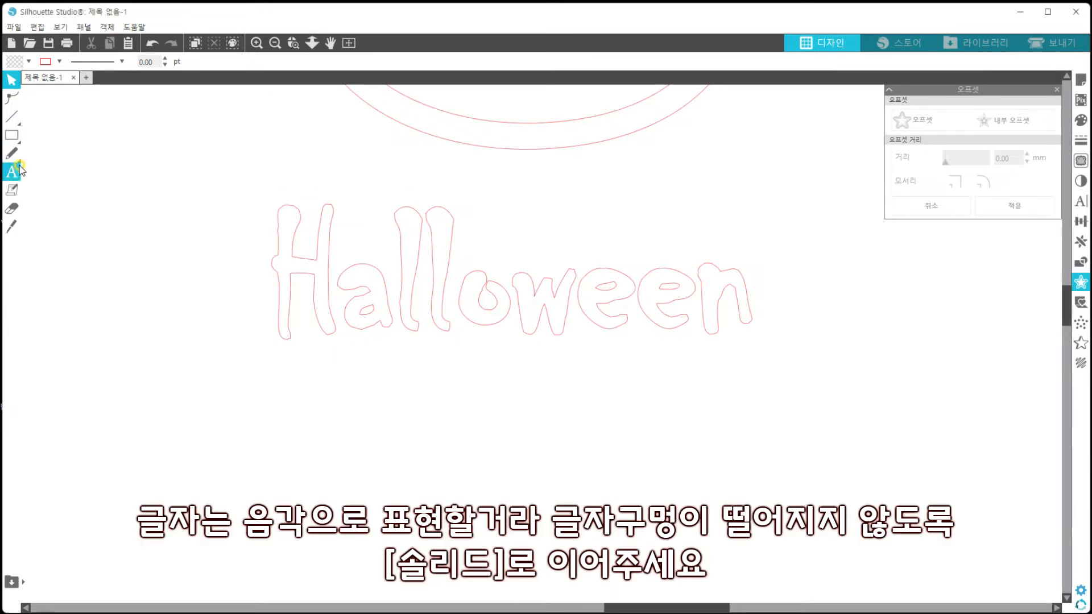
click(13, 213)
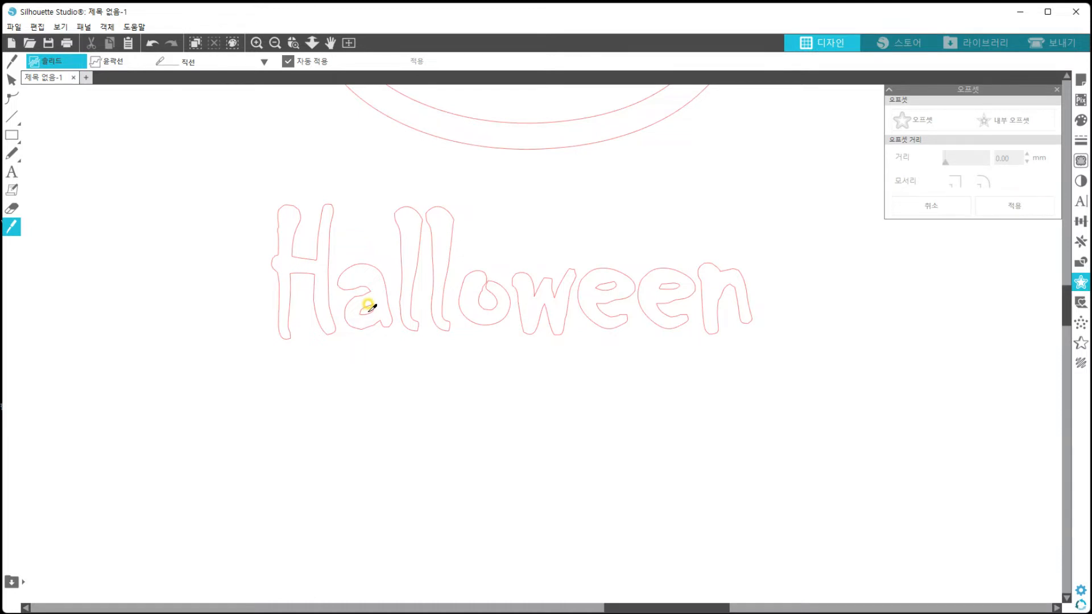
drag(369, 311, 374, 329)
drag(367, 311, 375, 332)
drag(610, 286, 613, 317)
drag(671, 288, 677, 310)
drag(671, 284, 677, 304)
Offset the Halloween lettering outward by 1.50 mm with square corners
click(913, 119)
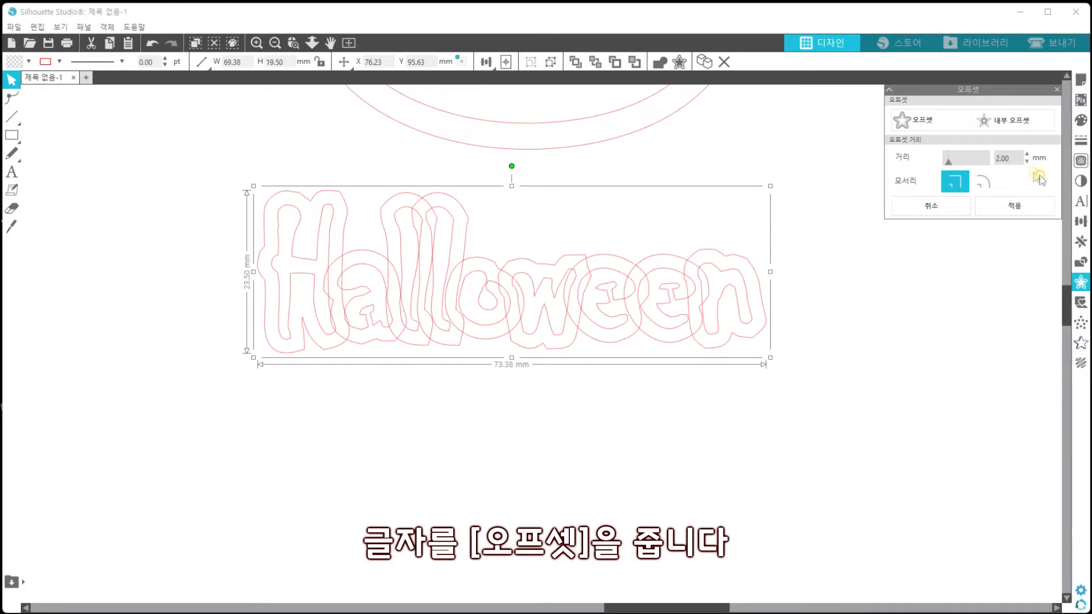
double_click(1015, 158)
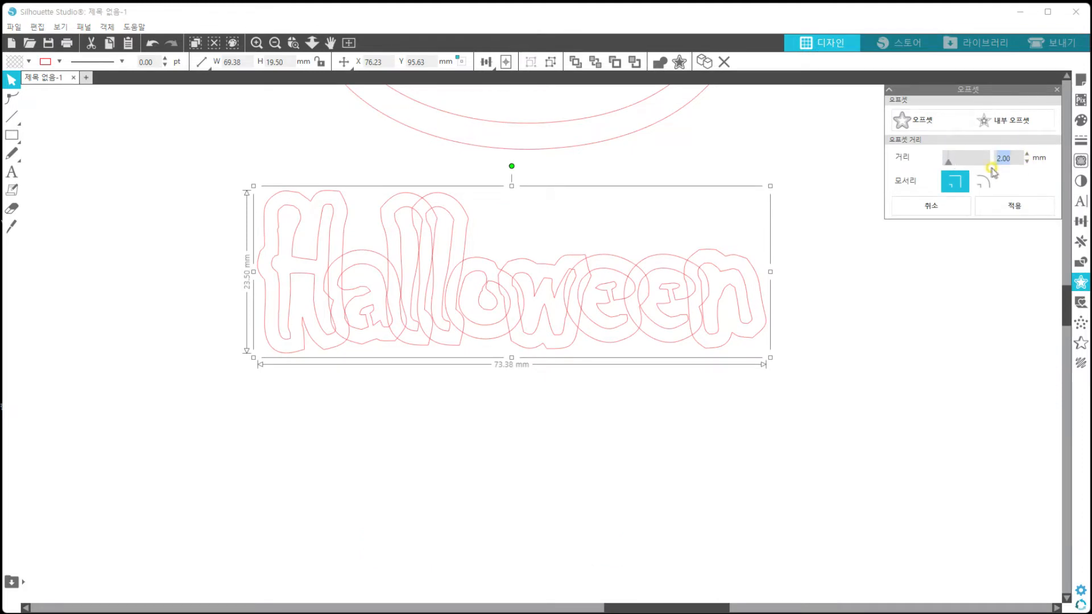
text(1.5)
click(1031, 182)
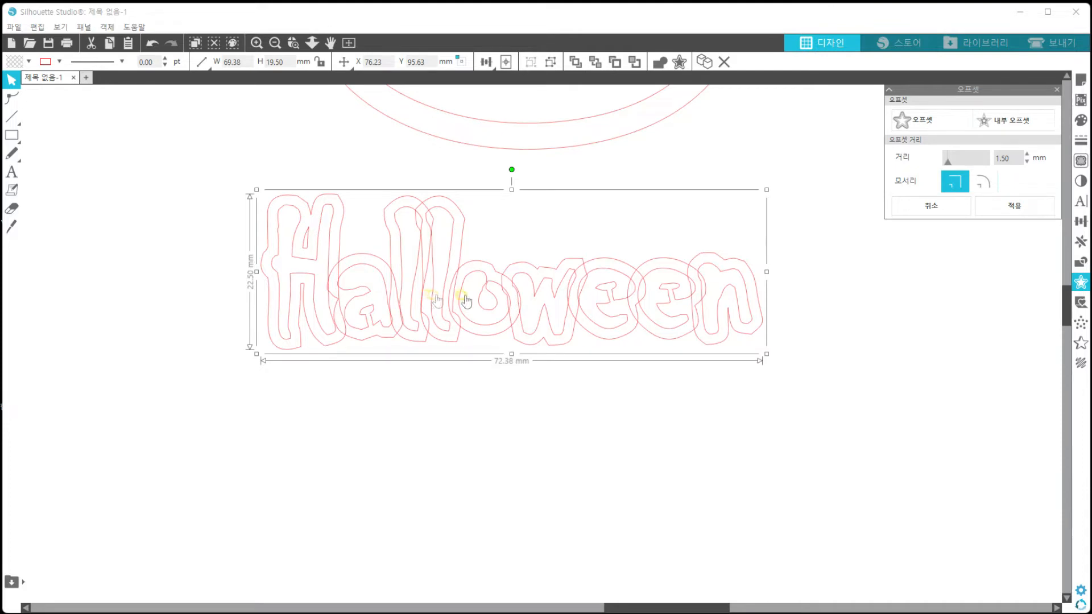
click(1013, 204)
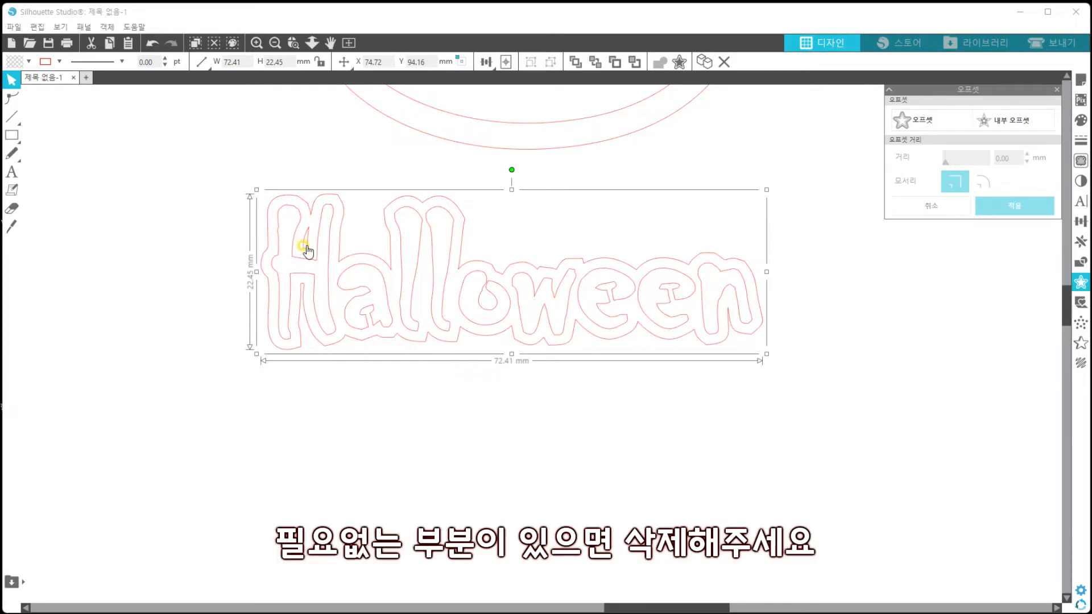
Delete the unneeded small offset contour in the upper opening of the "H" by removing its points
click(327, 385)
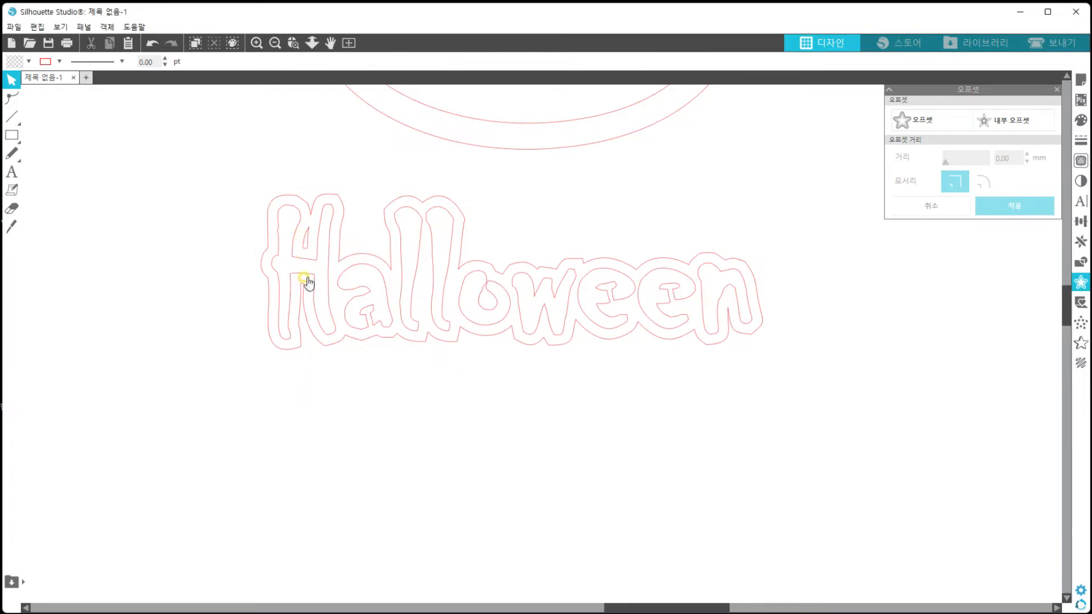
double_click(298, 243)
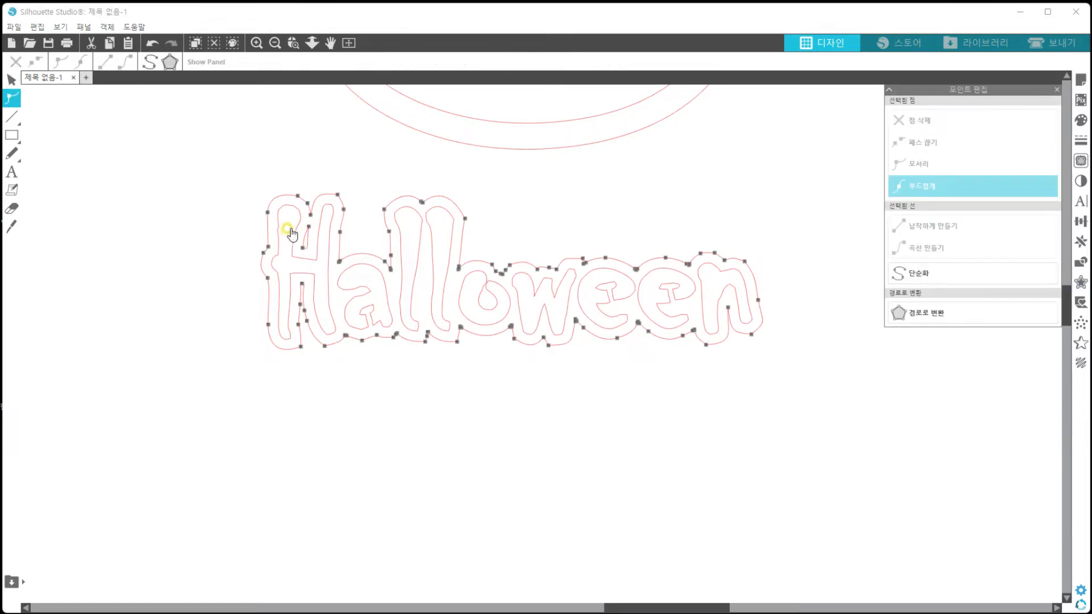
drag(292, 221, 317, 264)
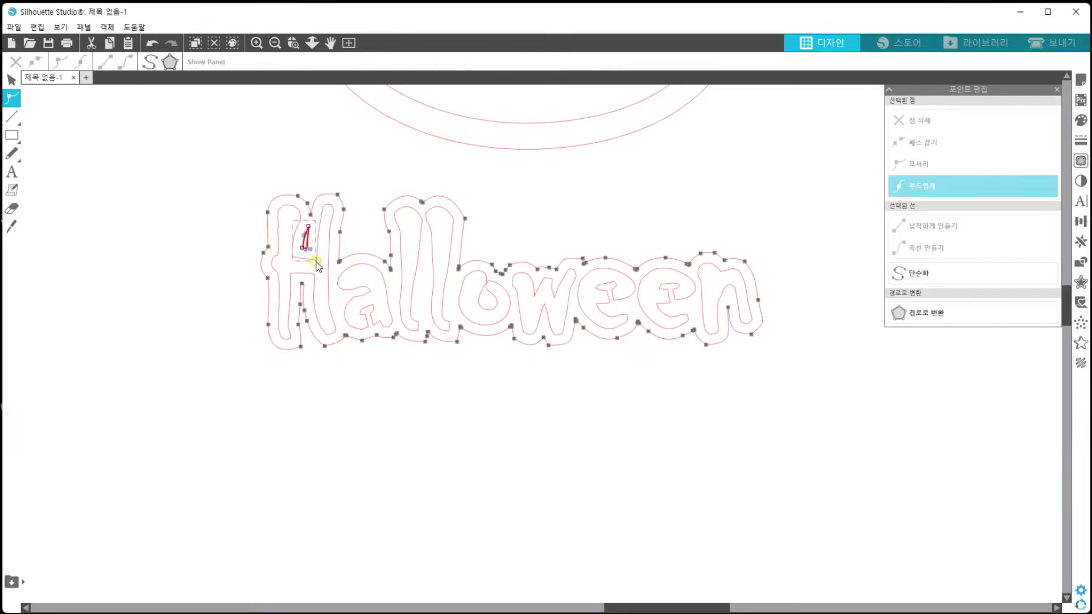
click(381, 296)
click(449, 407)
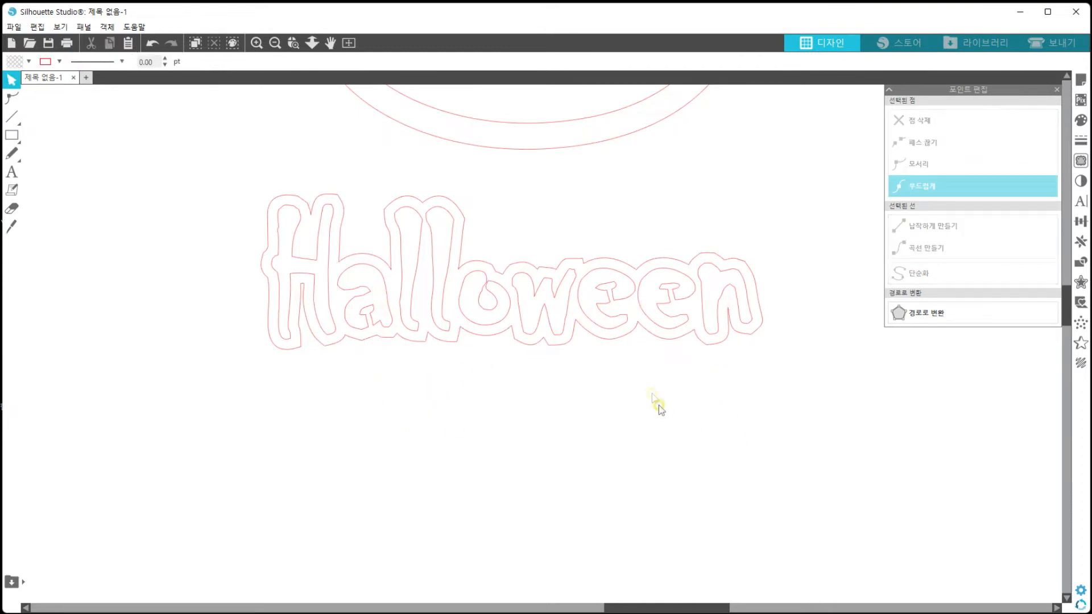
Make a compound path from the whole Halloween lettering and its offset outline
drag(795, 405, 192, 168)
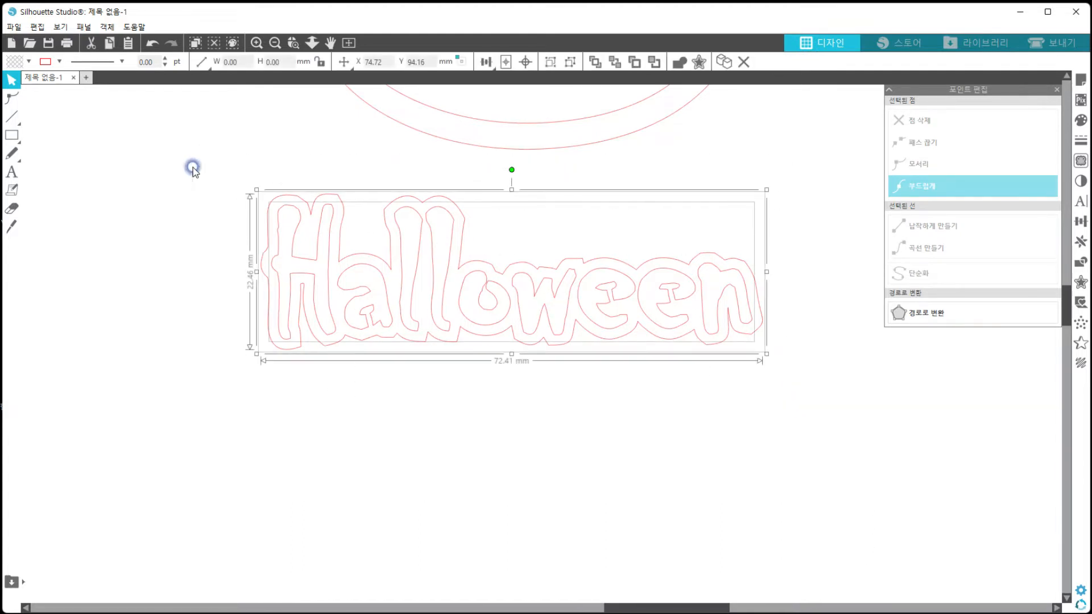
right_click(398, 279)
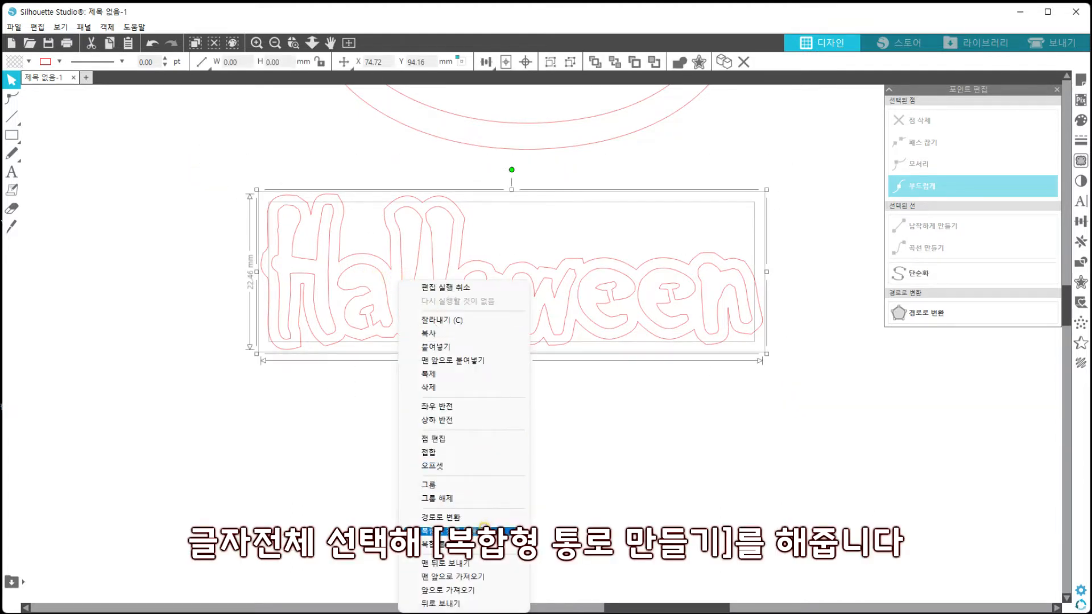
click(489, 531)
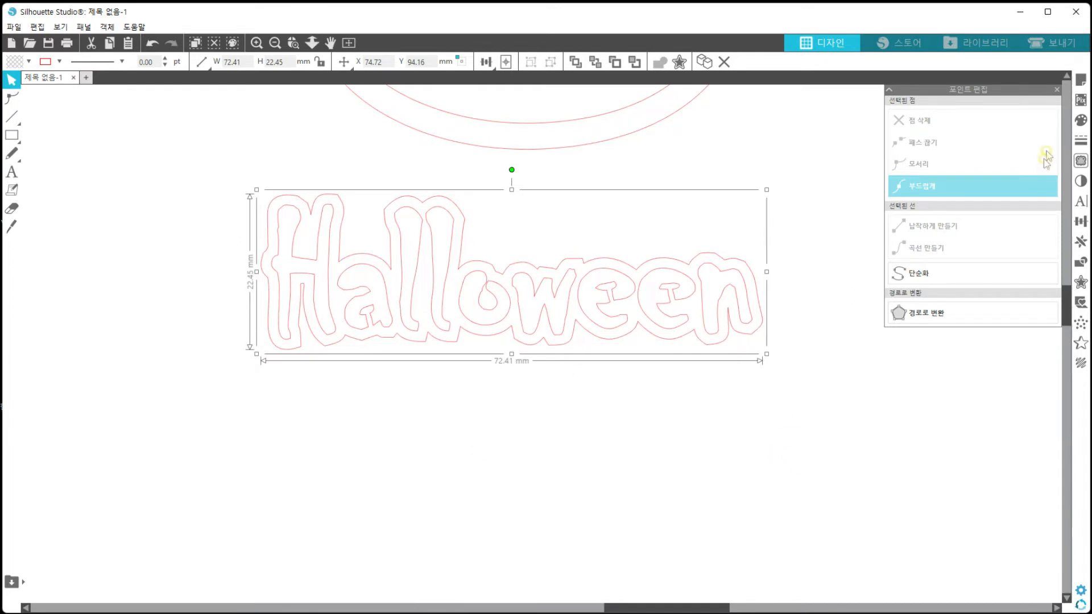
Fill the compound Halloween lettering with black to check its solid areas, and return it to no fill
click(1081, 120)
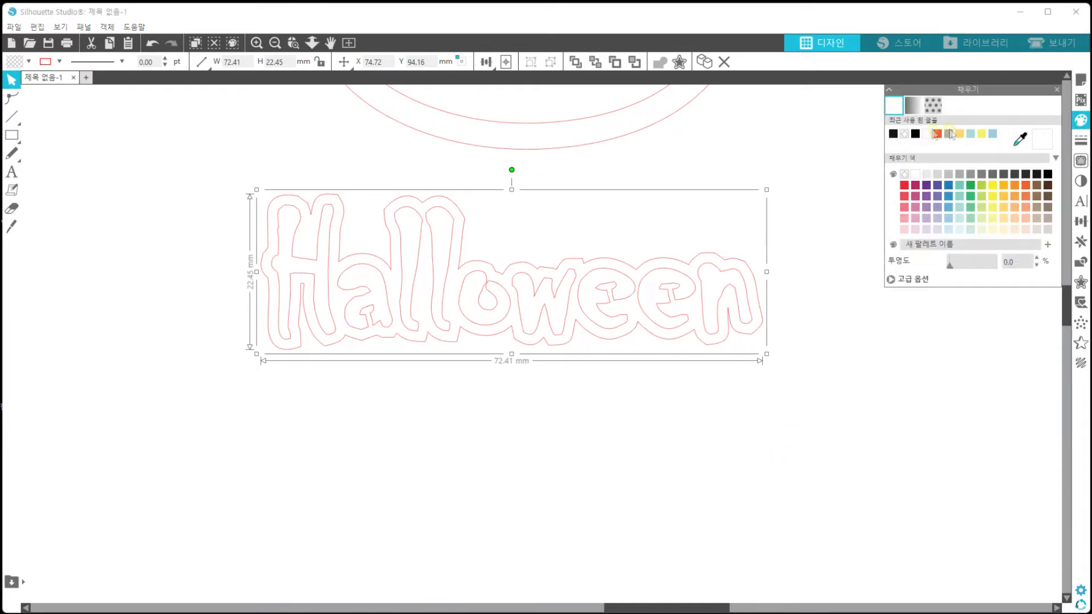
click(893, 135)
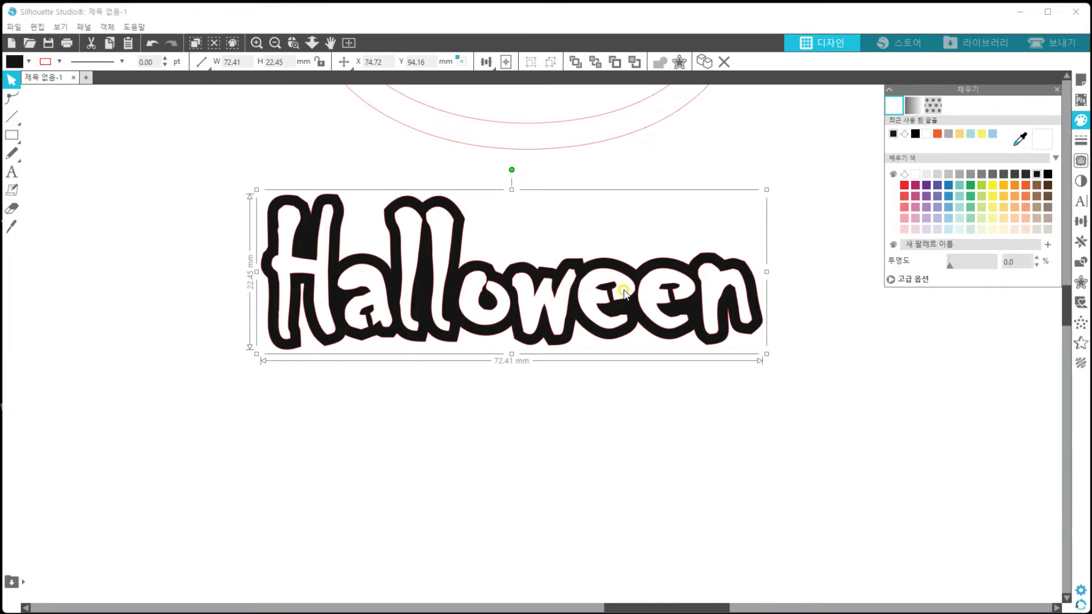
click(908, 134)
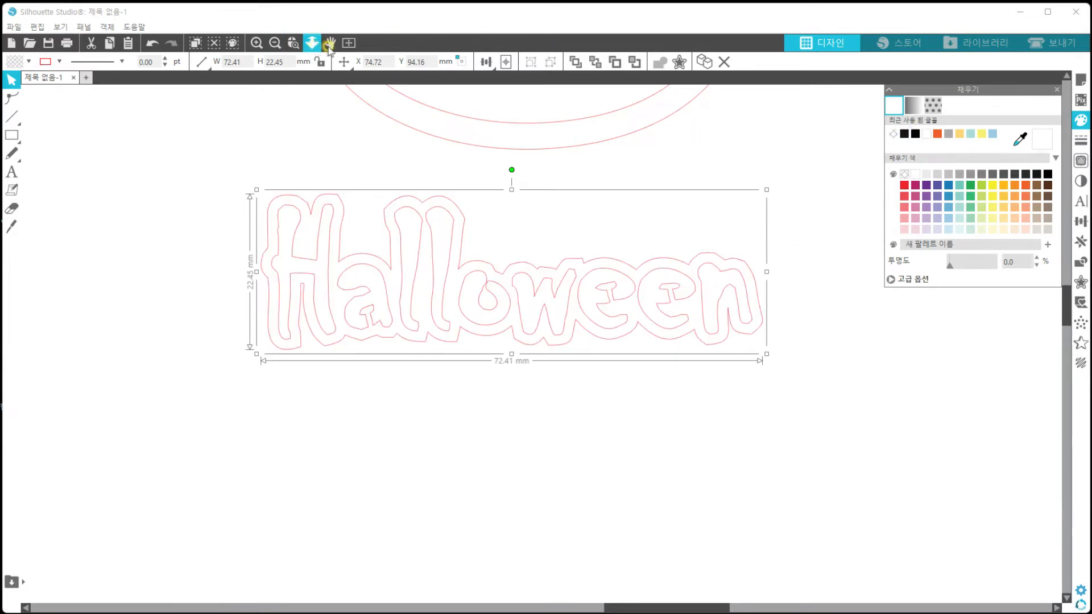
Offset the ghost above the lettering outward by 1.50 mm with round corners
click(275, 43)
click(331, 42)
drag(766, 205, 714, 390)
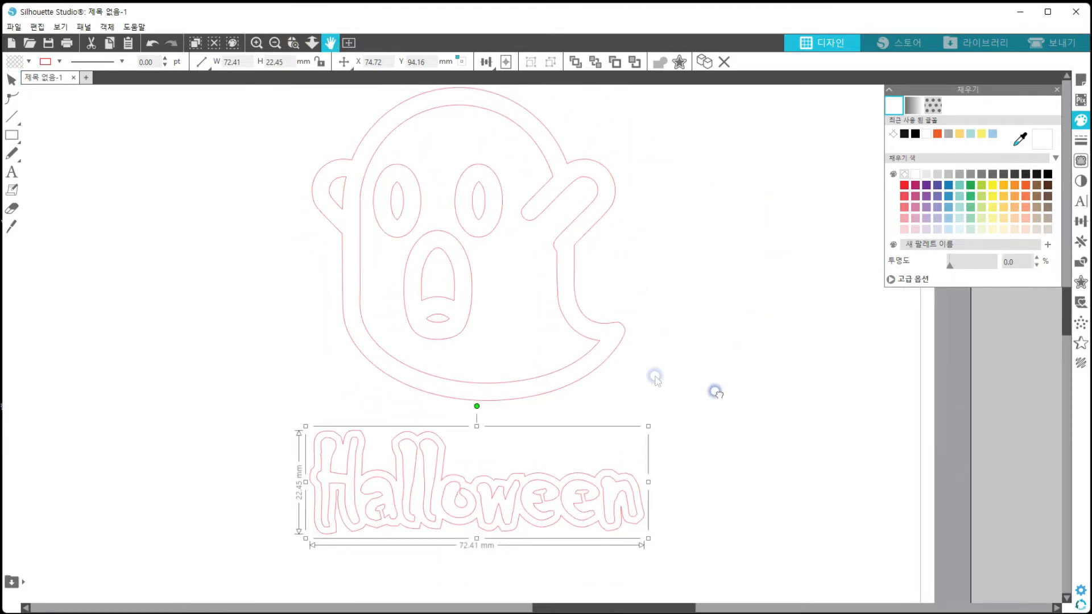
click(596, 325)
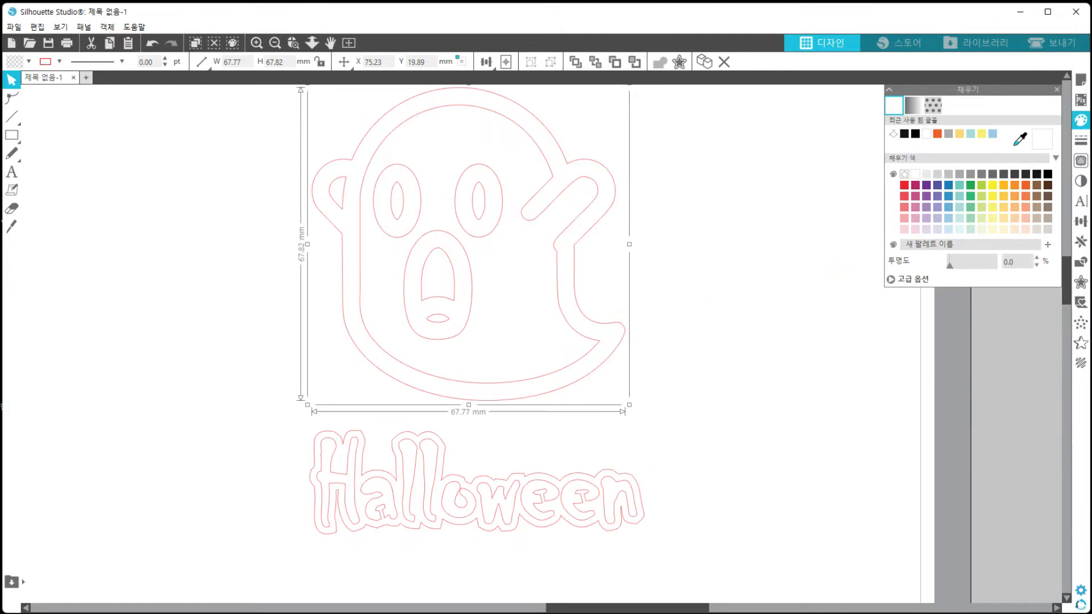
click(1076, 282)
click(904, 112)
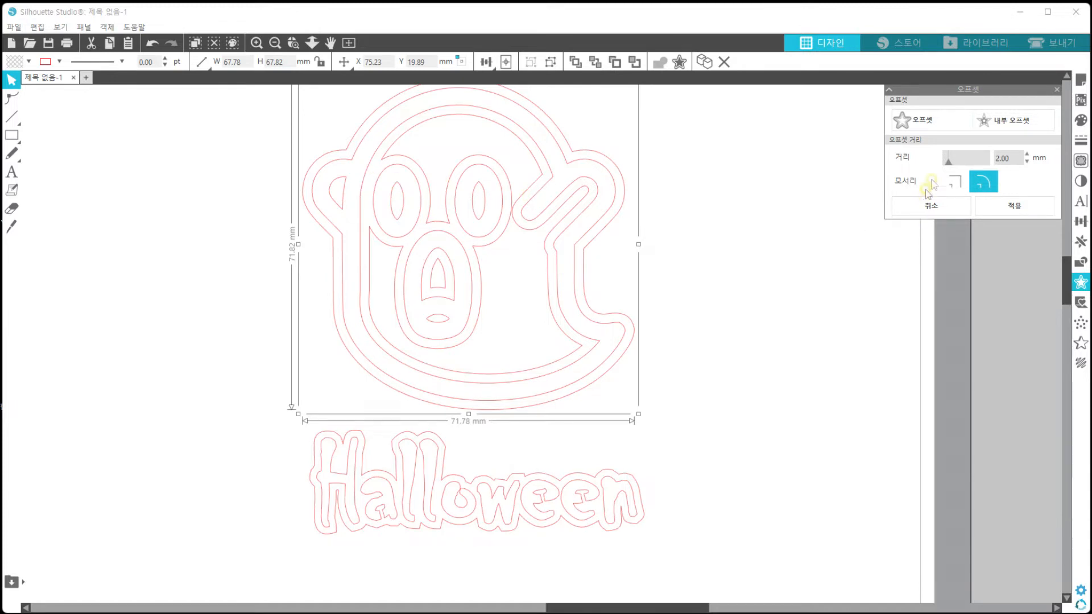
drag(1007, 157, 906, 157)
click(1030, 180)
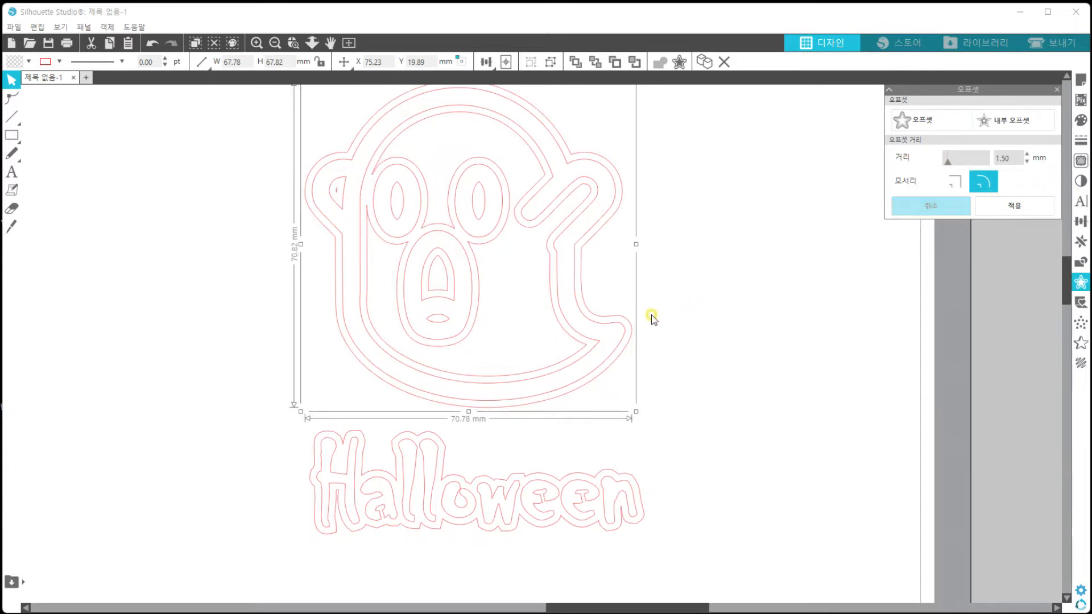
click(718, 304)
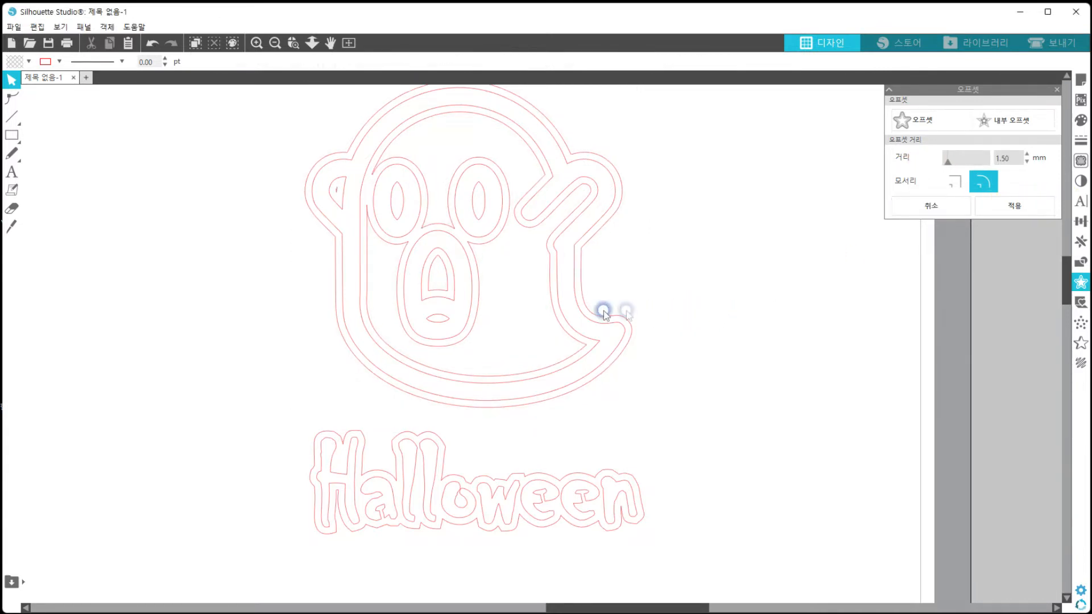
Move the original ghost out of its offset outline to the empty area on its right
drag(569, 327, 887, 357)
click(470, 276)
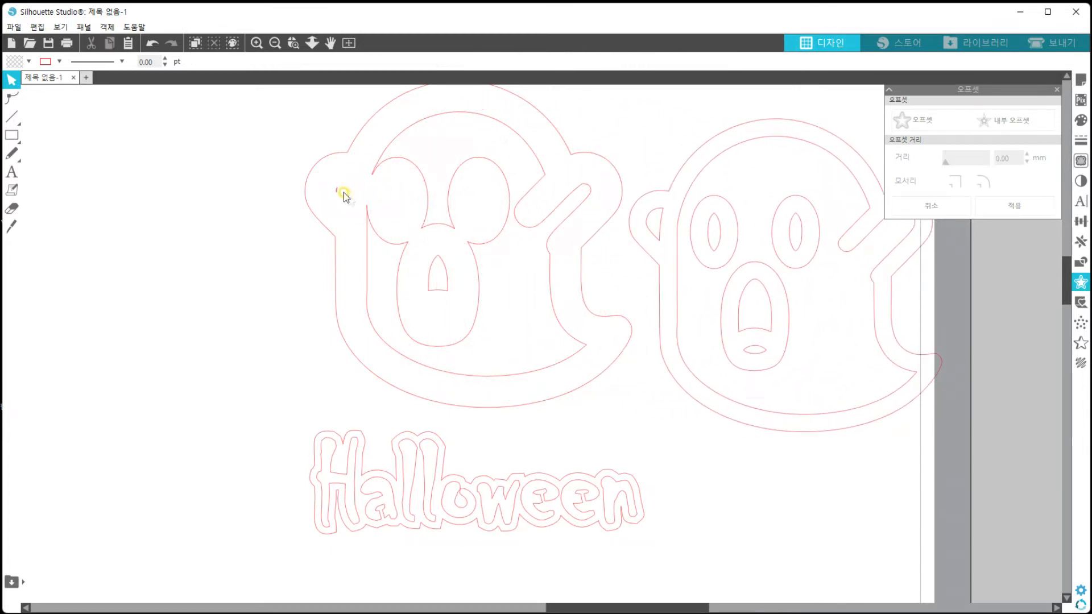
Release the compound path of the ghost's offset and delete all its inner pieces, leaving only the outer silhouette
click(485, 377)
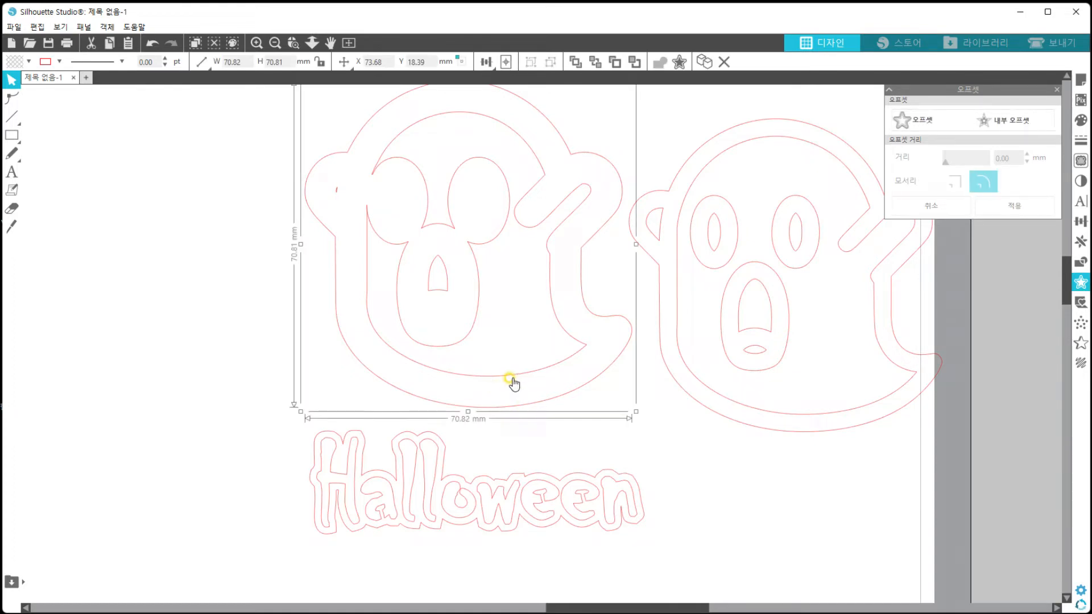
right_click(512, 382)
click(552, 312)
click(322, 212)
drag(329, 176, 472, 233)
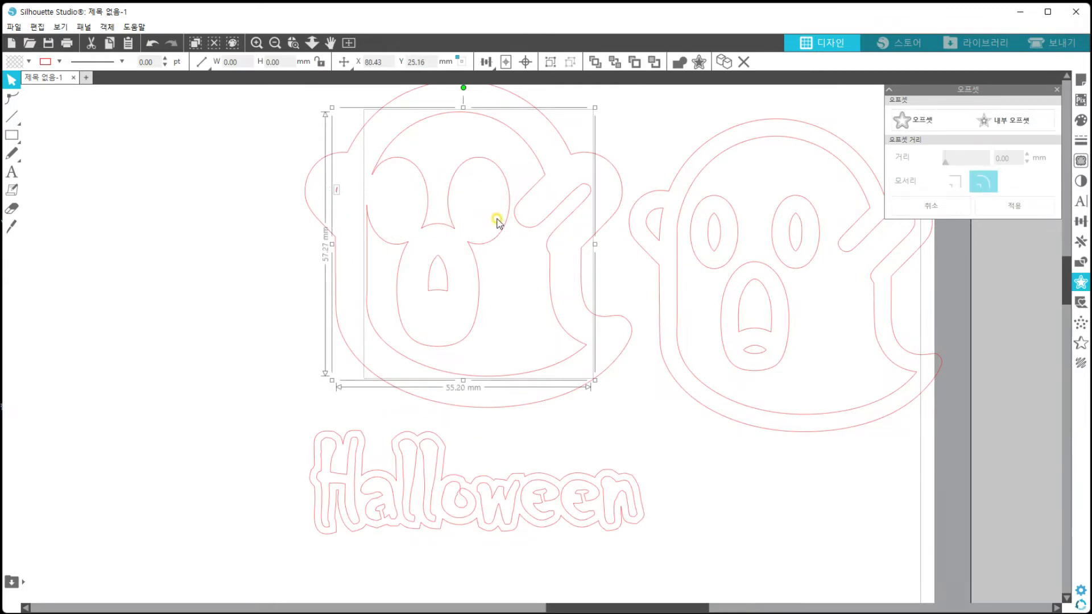
key(Delete)
drag(472, 320, 415, 246)
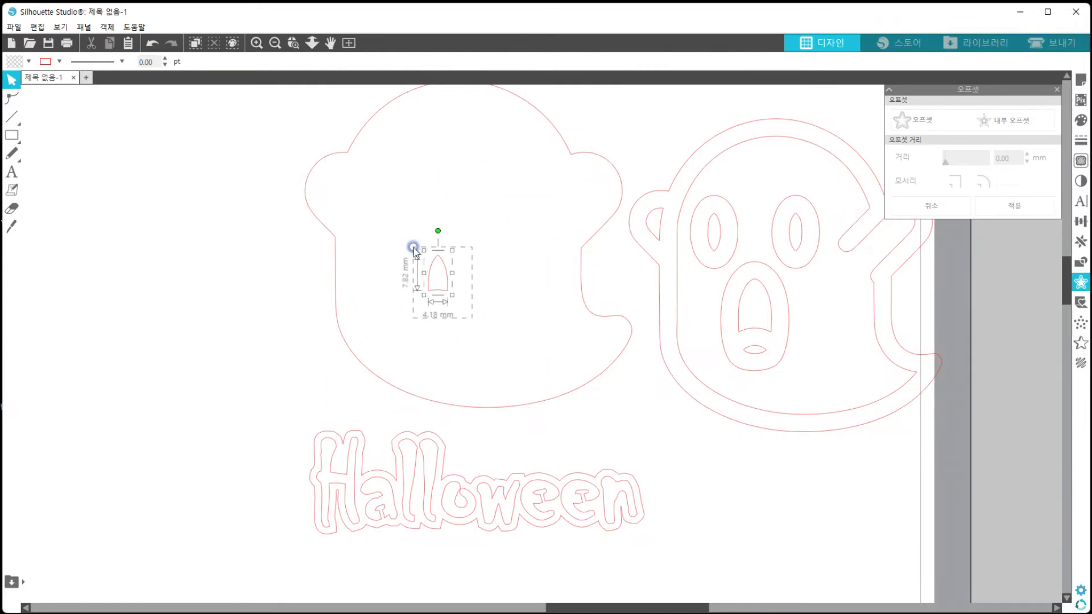
key(Delete)
Enlarge the Halloween lettering to about 101 mm wide and position it overlapping the lower edge of the ghost silhouette
click(321, 441)
drag(310, 427, 196, 391)
drag(480, 488, 467, 441)
drag(180, 341, 165, 331)
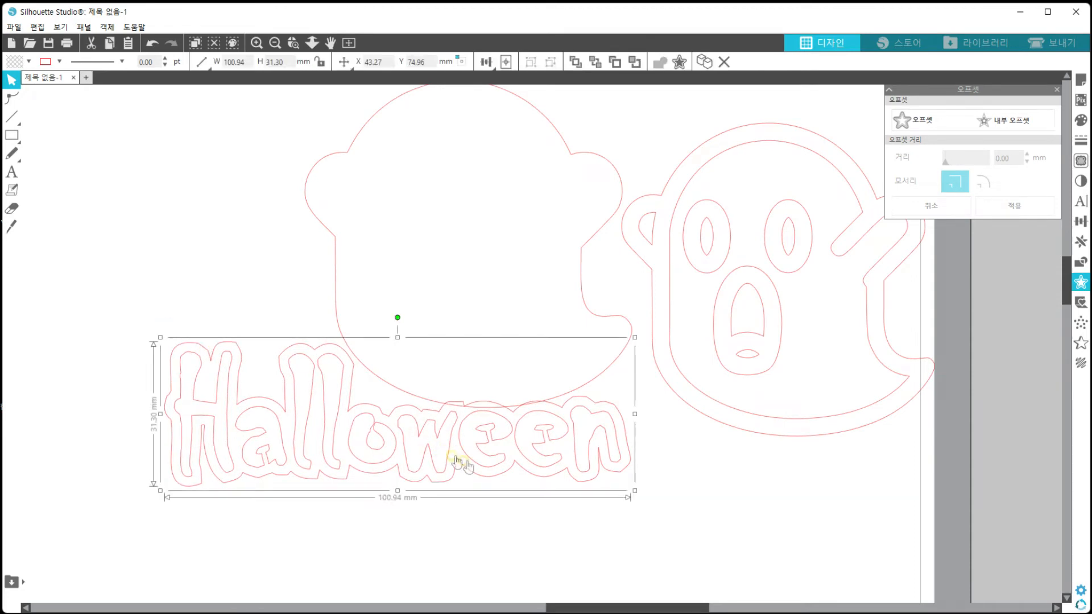
drag(477, 465, 488, 466)
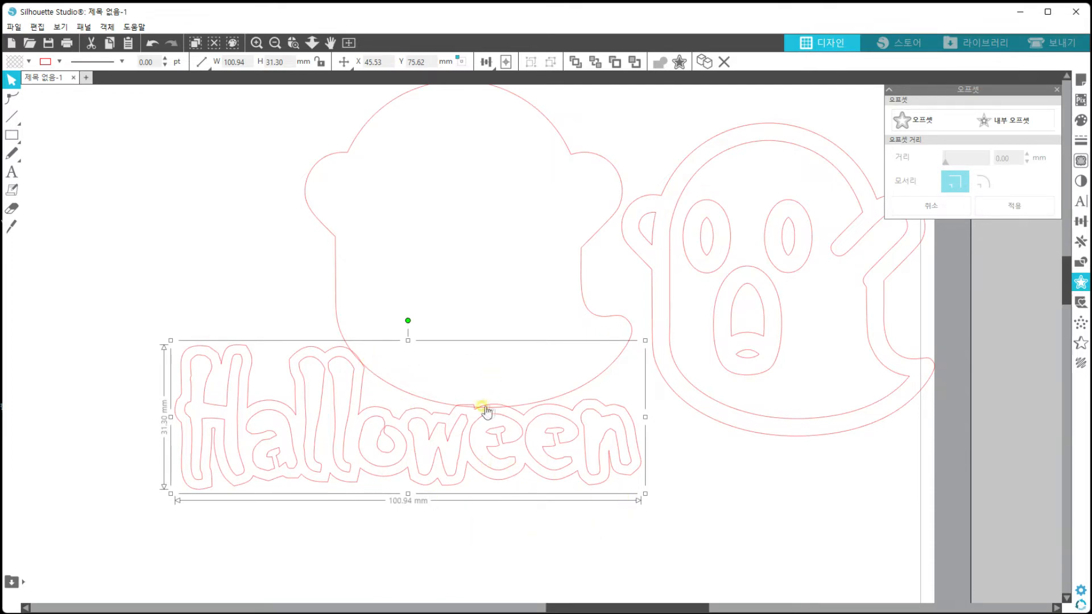
click(824, 514)
Remove the protruding point from the lettering's outer outline between the "w" and the first "e"
scroll(824, 514, up, 2)
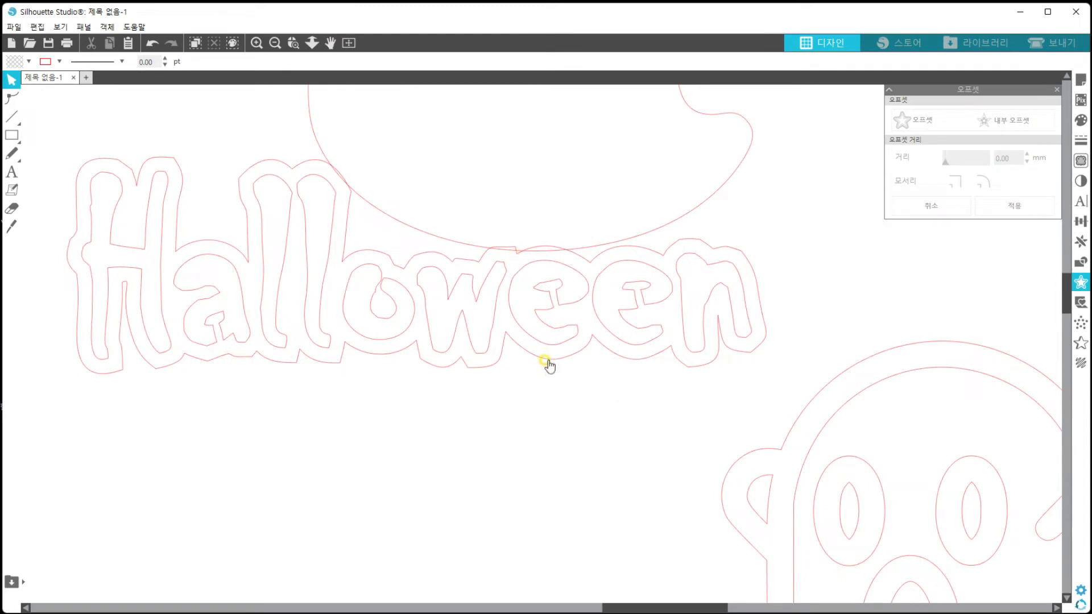
double_click(531, 353)
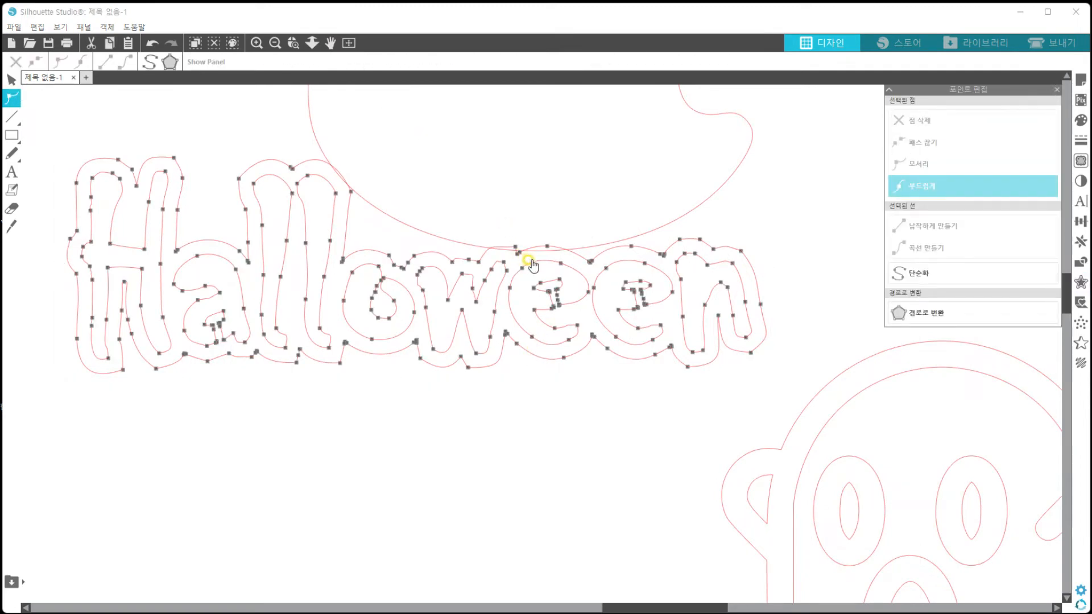
click(514, 253)
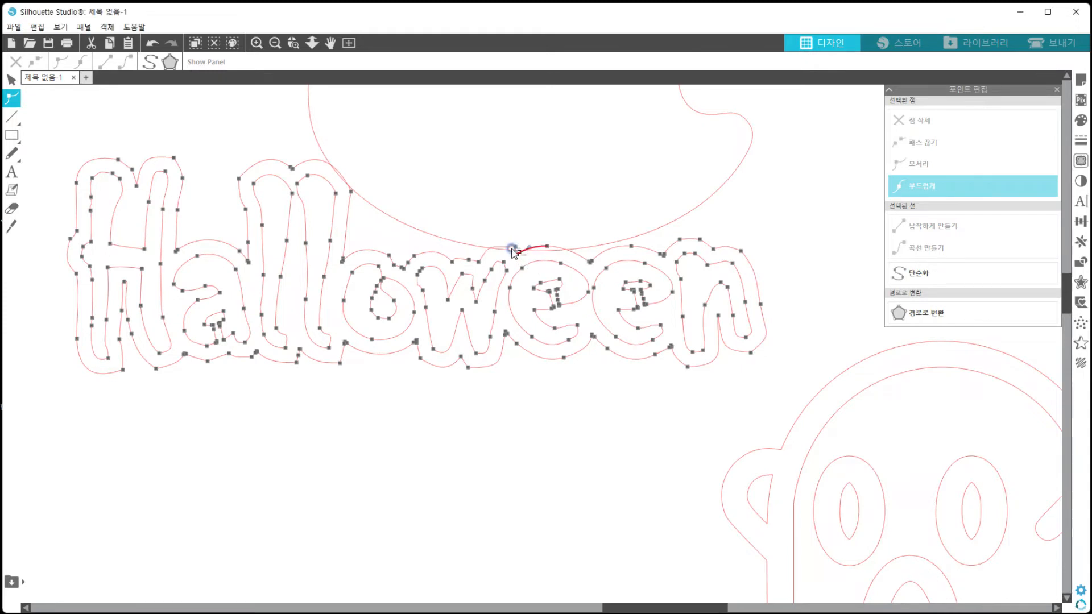
click(555, 244)
click(529, 282)
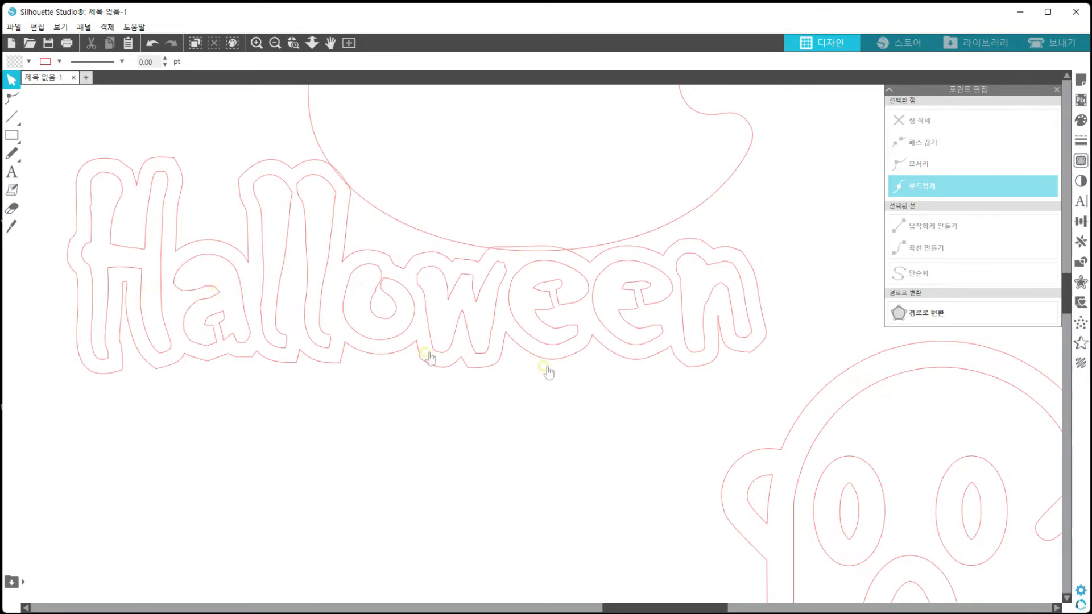
Weld the ghost silhouette and the Halloween lettering into one shape
click(276, 47)
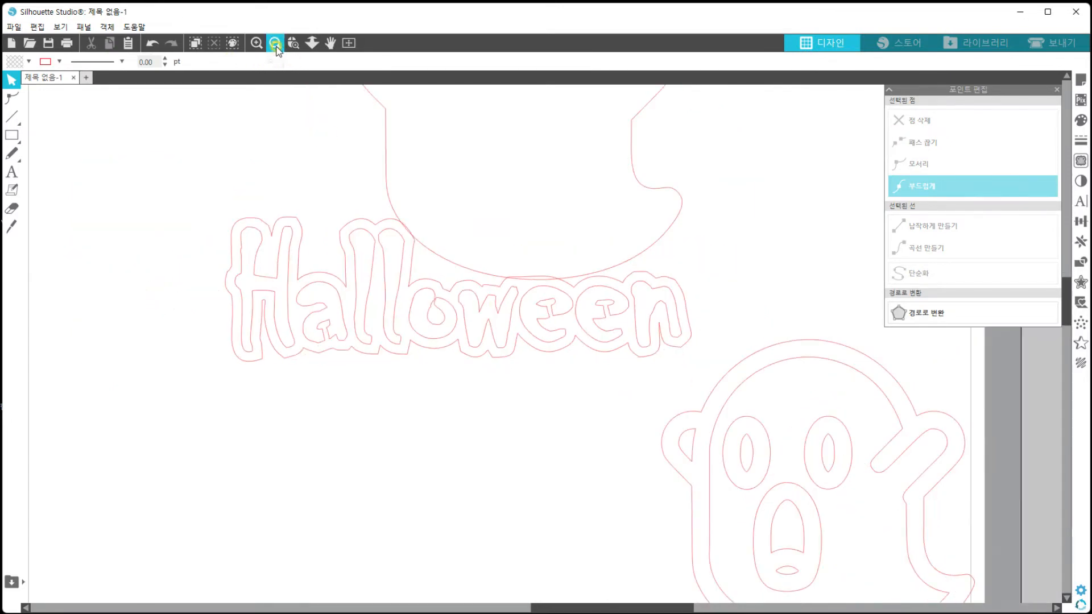
click(333, 49)
drag(321, 160, 273, 256)
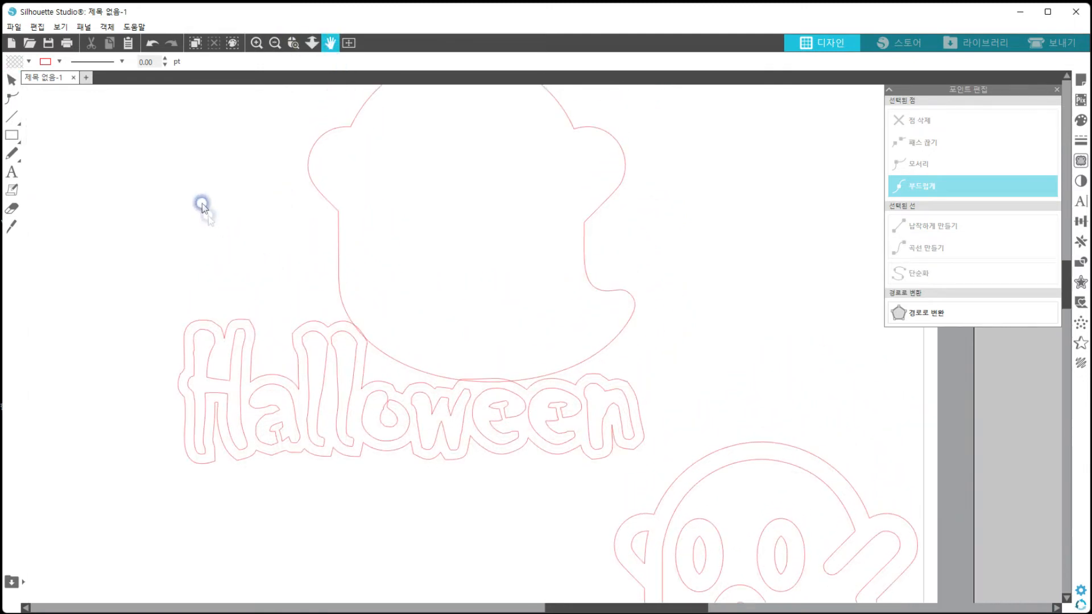
drag(98, 178, 661, 461)
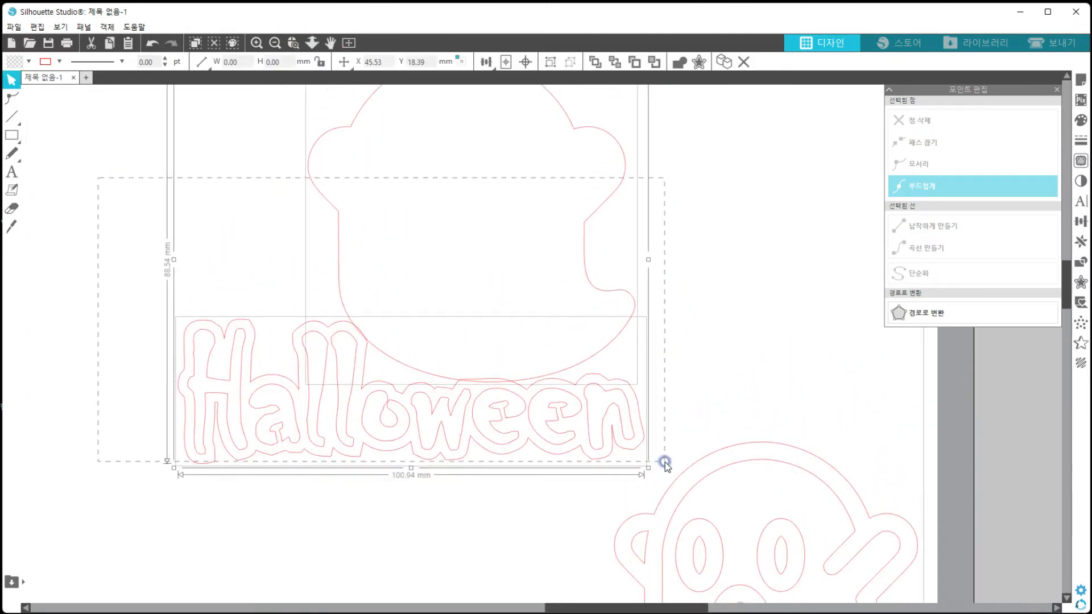
right_click(460, 329)
click(488, 177)
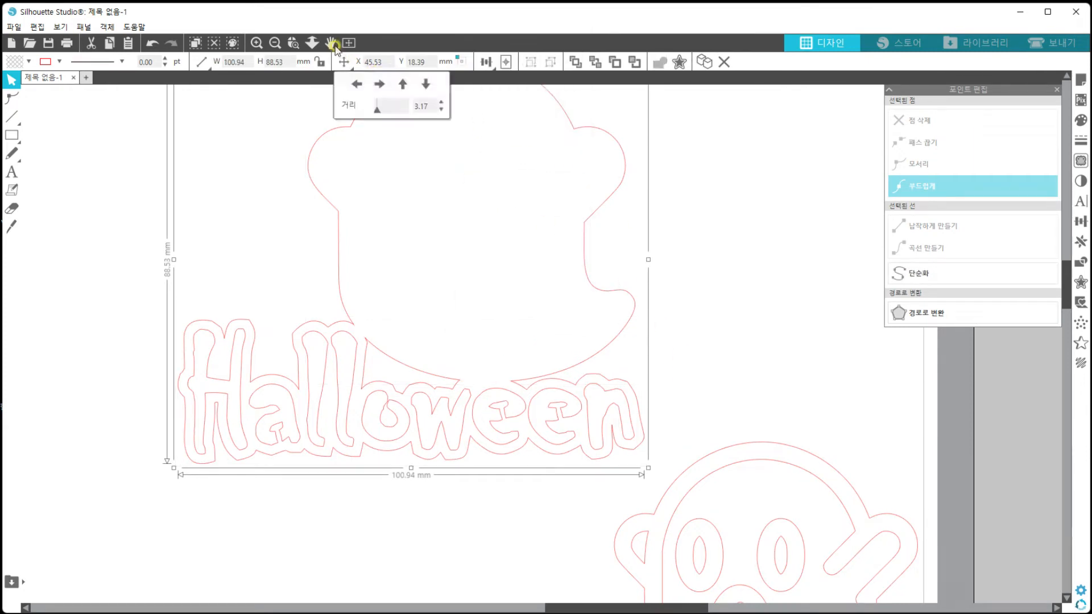
Move the welded Halloween shape to the page's upper left and place the ghost with the face beside it
click(274, 42)
click(627, 415)
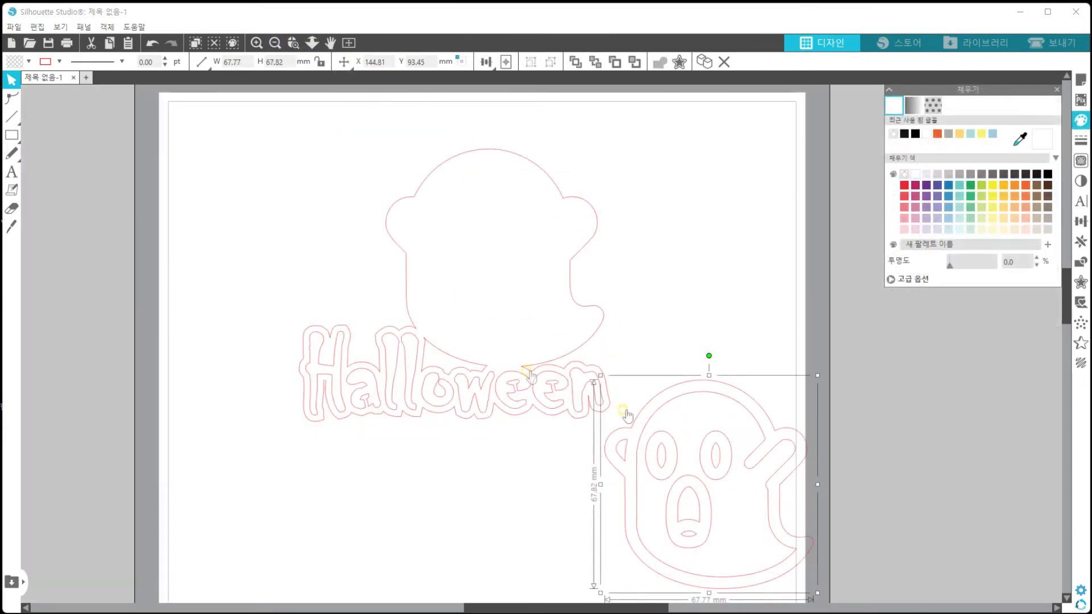
click(276, 44)
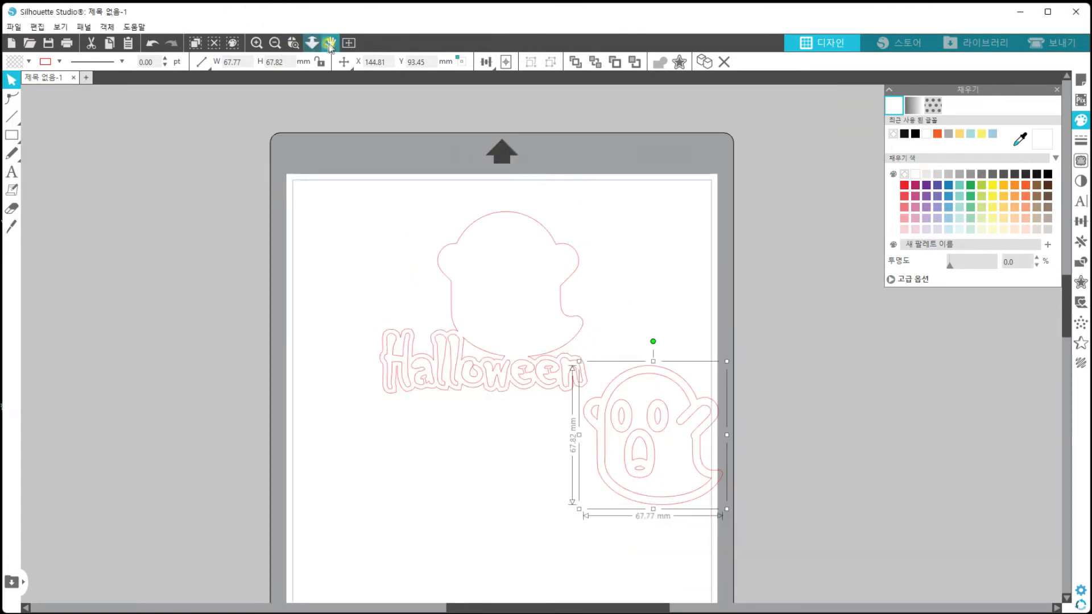
click(276, 44)
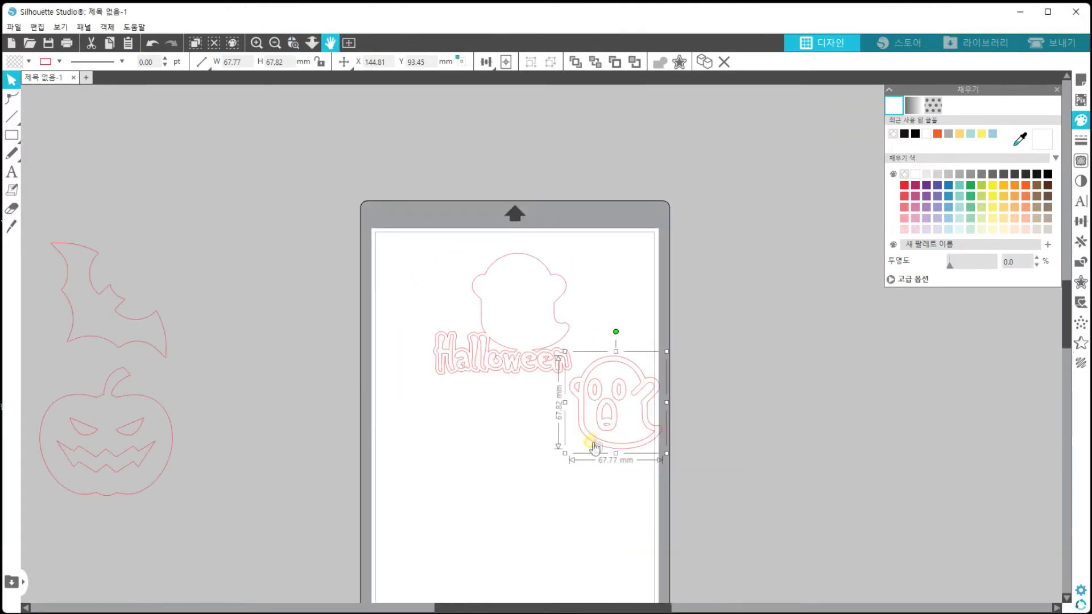
drag(519, 362, 470, 356)
click(523, 380)
drag(560, 452, 548, 303)
Move the bat onto the page below the Halloween lettering and shrink it to about 64 mm wide
click(17, 371)
drag(117, 343, 450, 488)
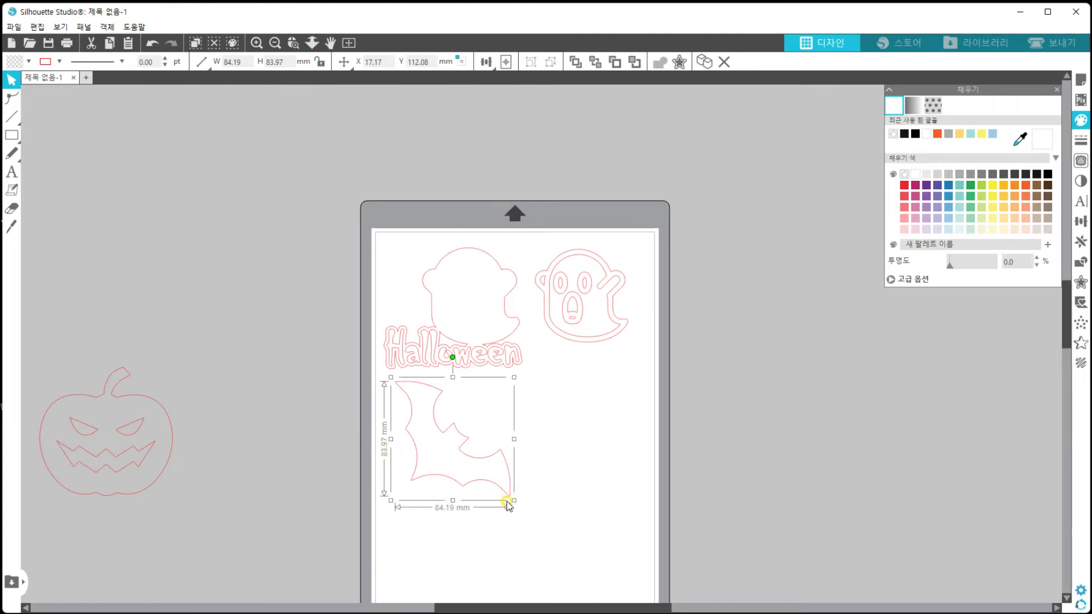
click(330, 42)
scroll(580, 341, down, 3)
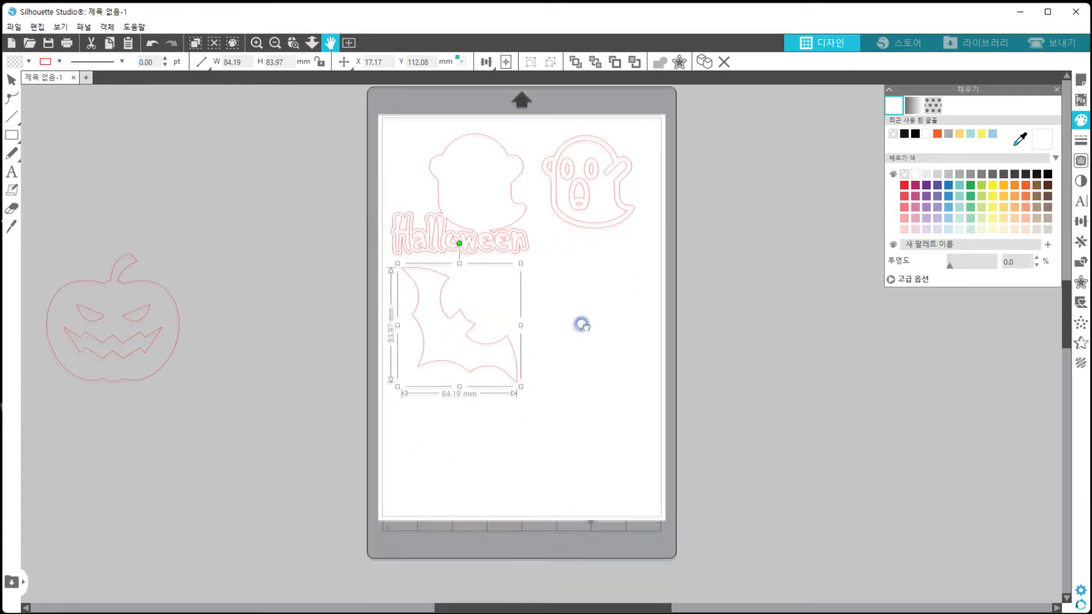
click(257, 44)
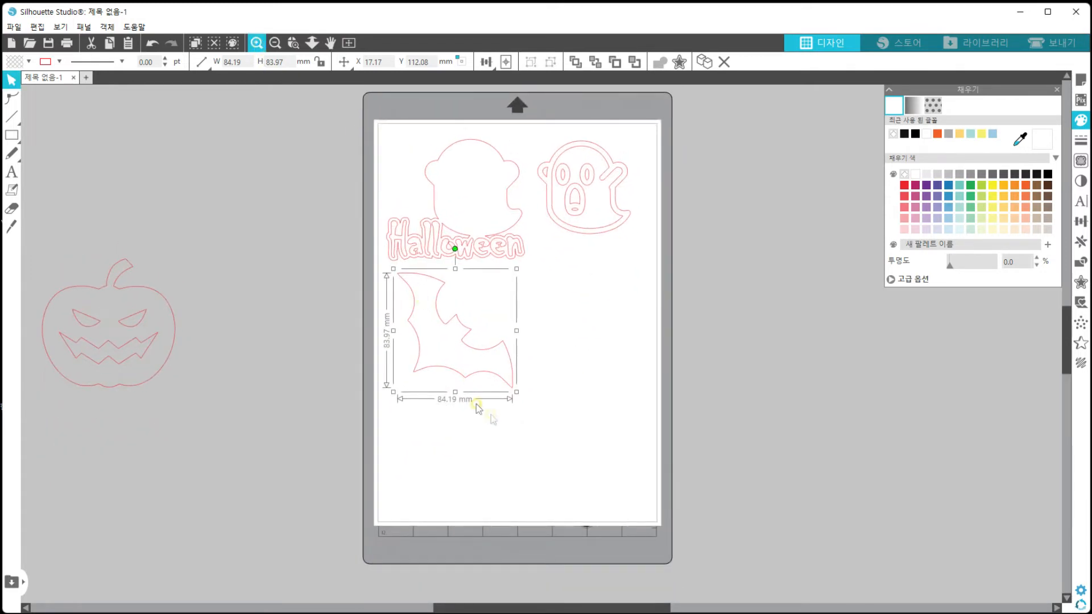
drag(516, 391, 492, 369)
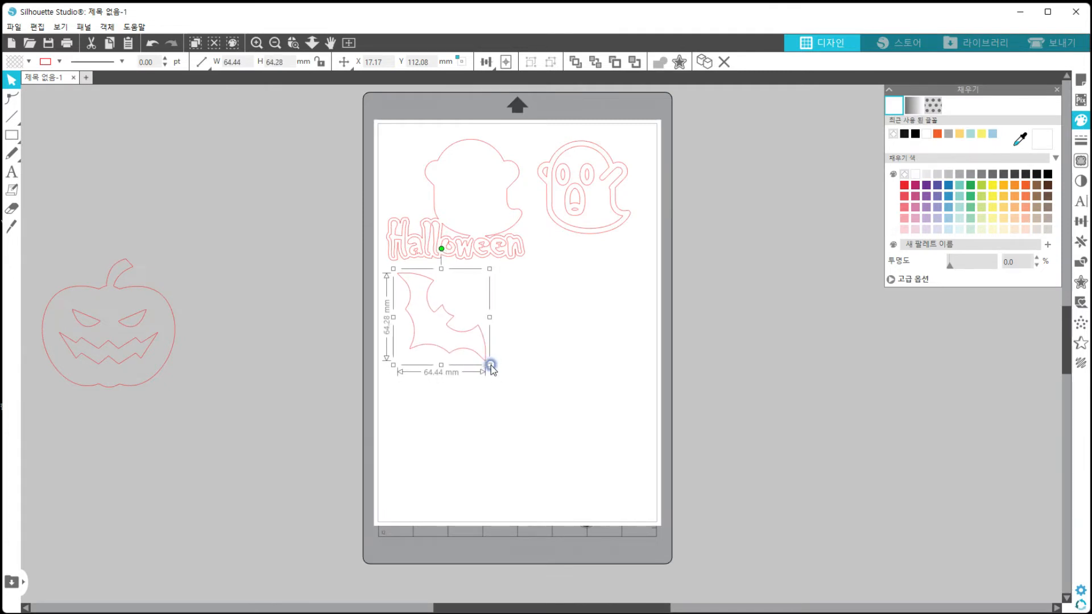
Move the pumpkin onto the page below the bat and shrink it to about 62 mm wide
drag(122, 329, 578, 315)
click(580, 320)
click(629, 369)
drag(637, 383, 465, 454)
click(584, 348)
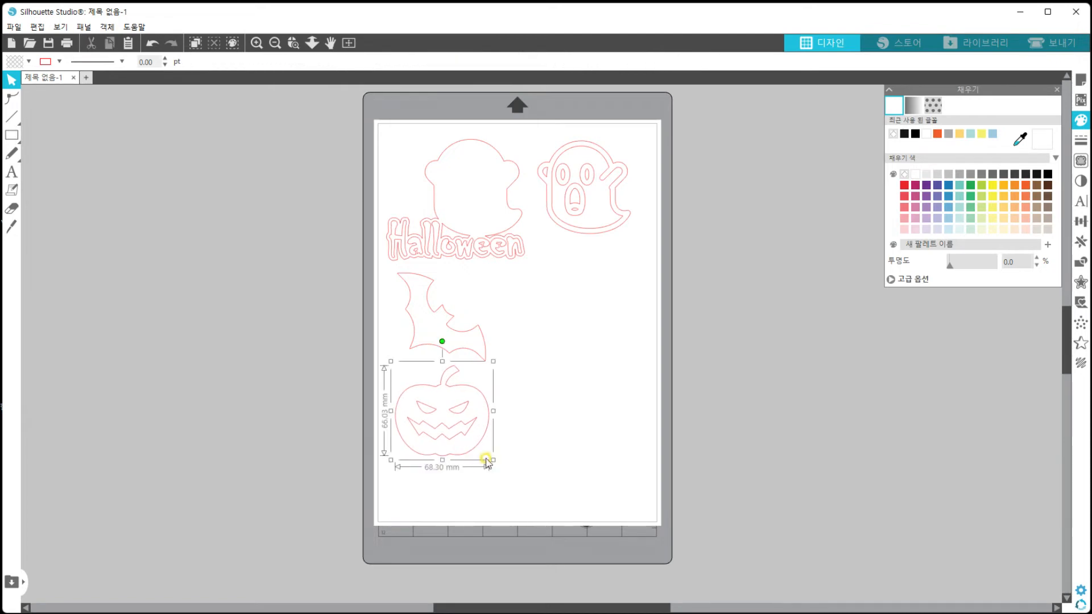
drag(492, 462, 471, 438)
Shrink the bat to about 53 mm wide and adjust the positions of the bat and pumpkin below the lettering
click(452, 350)
mouse_move(453, 349)
mouse_down()
mouse_move(481, 358)
mouse_move(458, 354)
mouse_up()
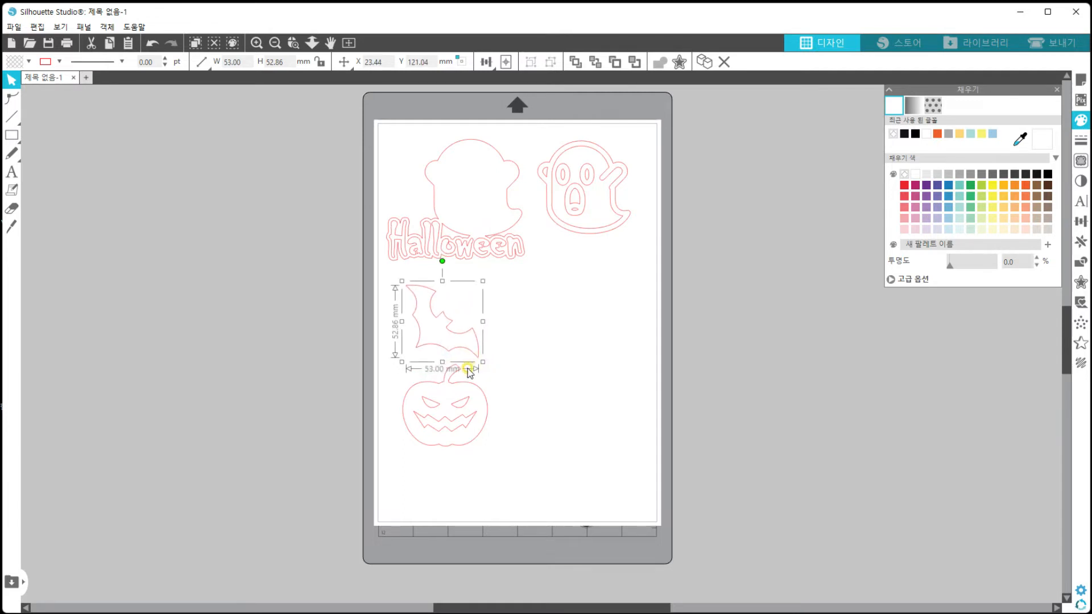
click(462, 444)
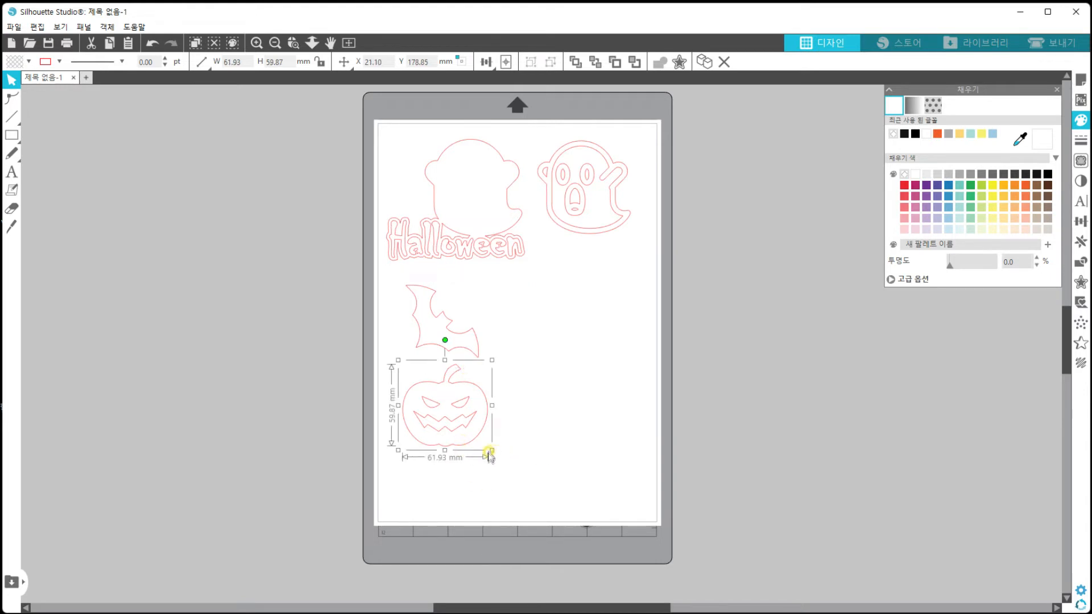
drag(469, 442, 444, 456)
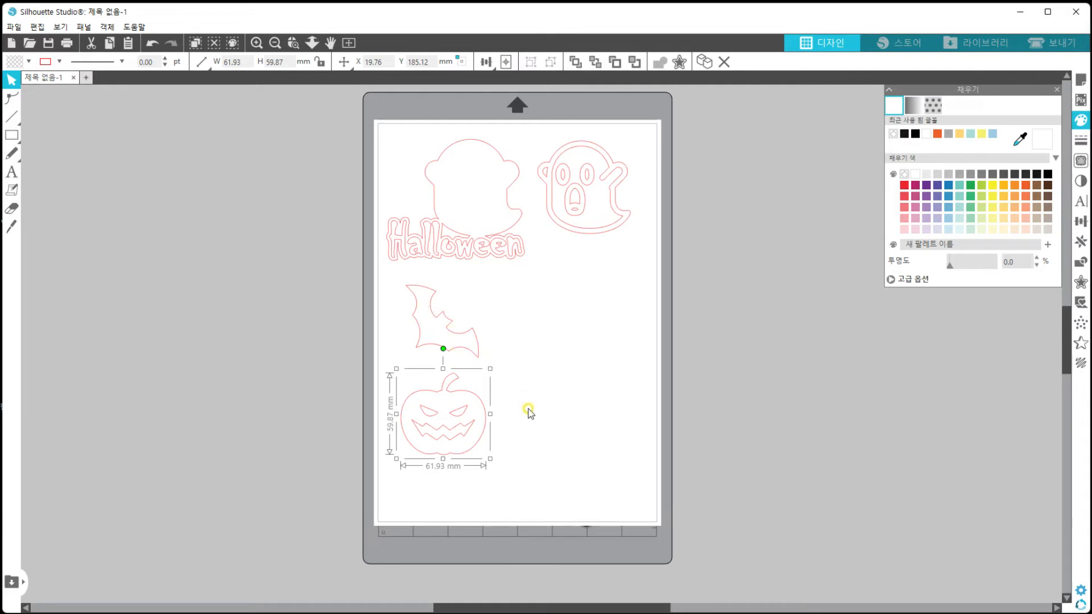
click(544, 418)
drag(459, 418, 458, 410)
click(526, 373)
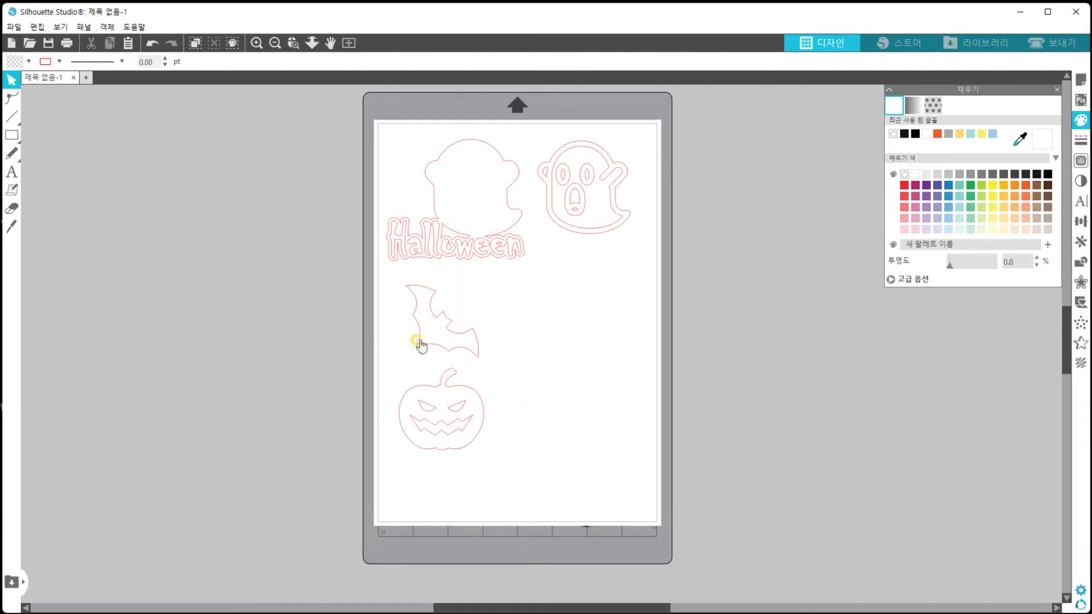
drag(435, 348, 434, 352)
click(566, 336)
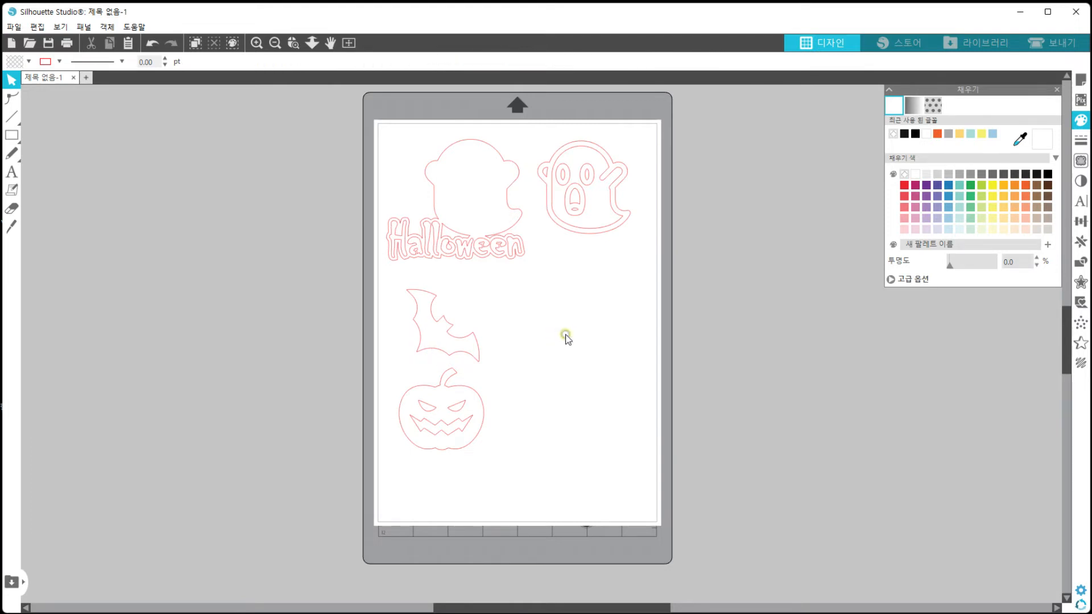
Place a copy of the welded ghost and Halloween shape in the empty area beside the bat and pumpkin
click(488, 250)
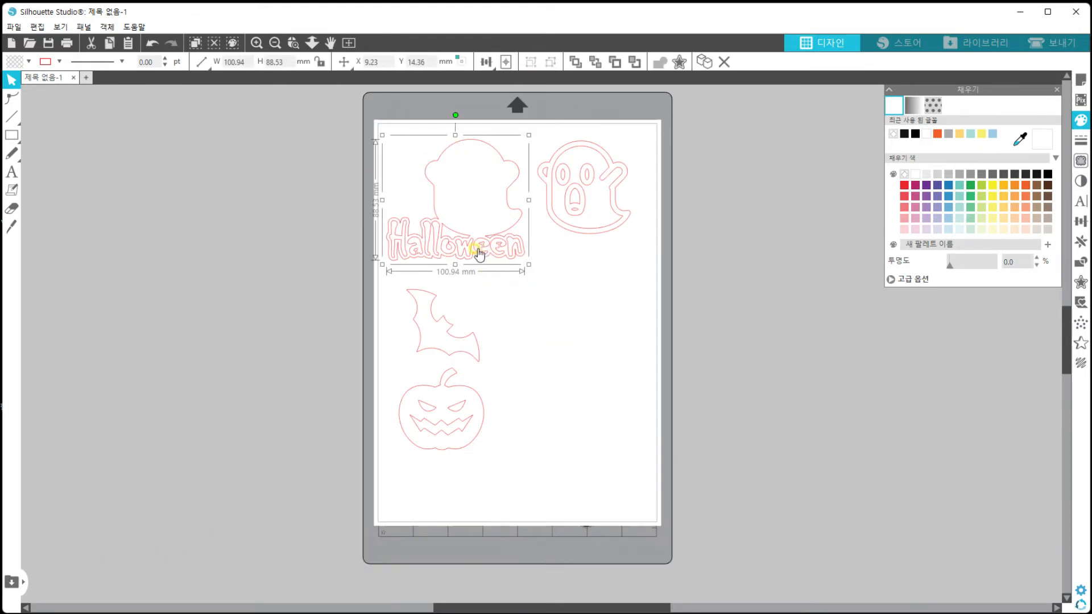
key(k)
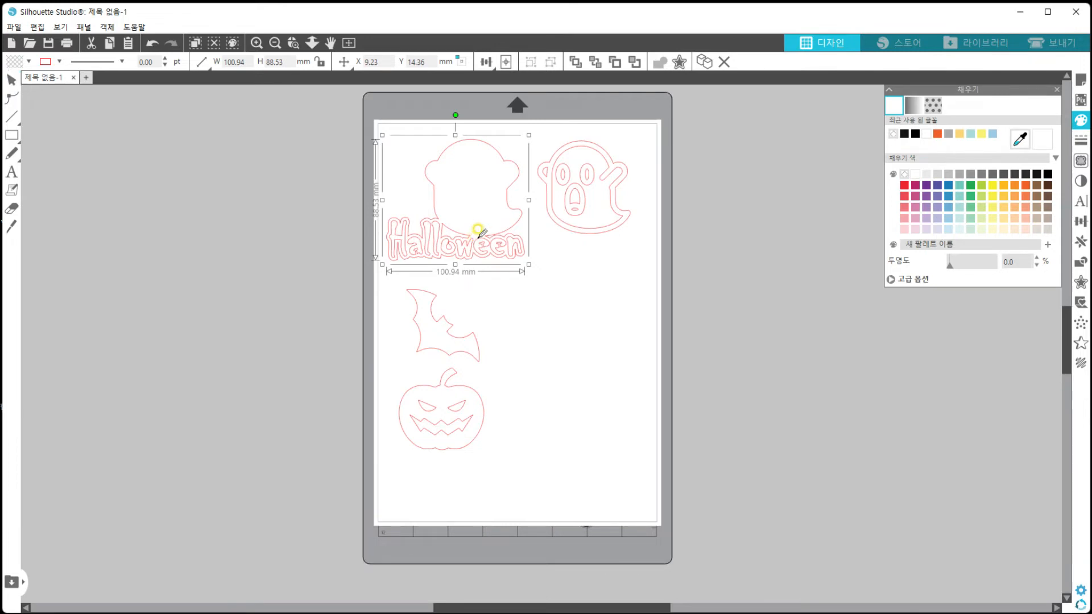
drag(517, 256, 623, 398)
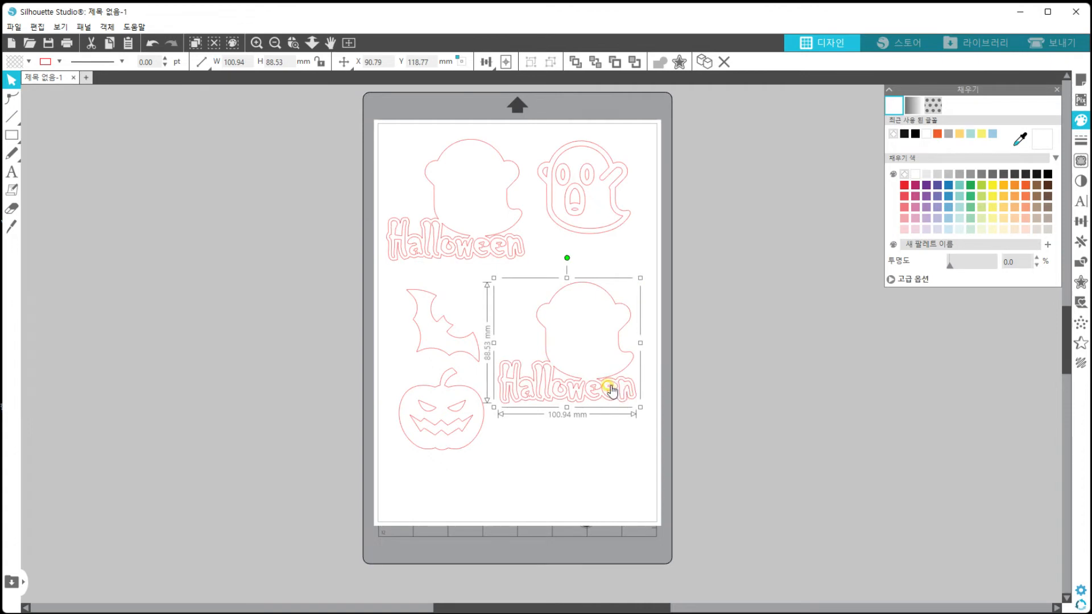
Offset the copied ghost and Halloween shape outward by 2.00 mm with round corners
click(1081, 282)
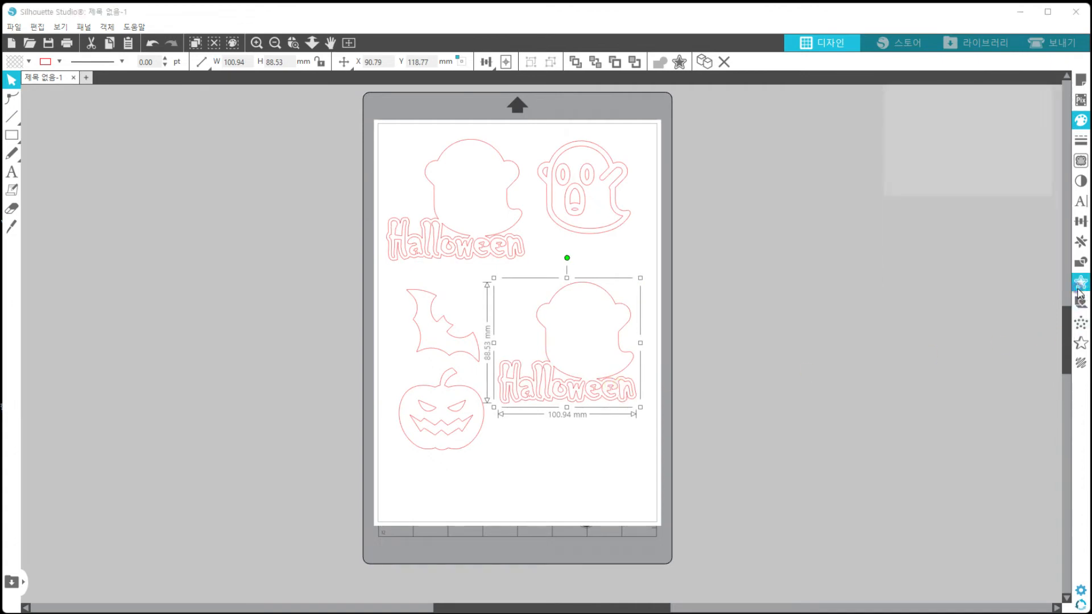
click(905, 121)
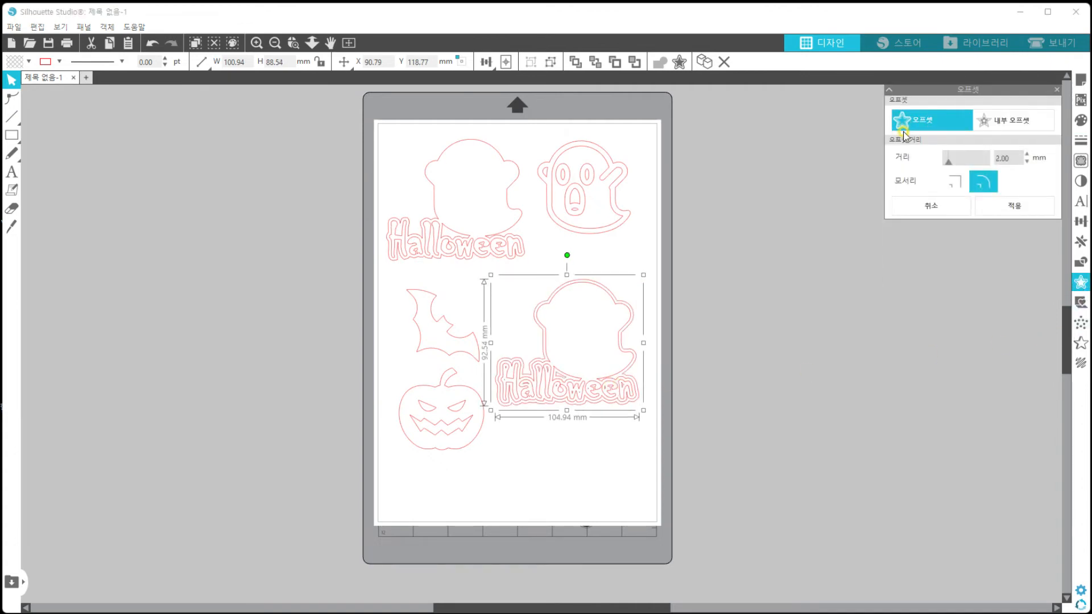
click(592, 477)
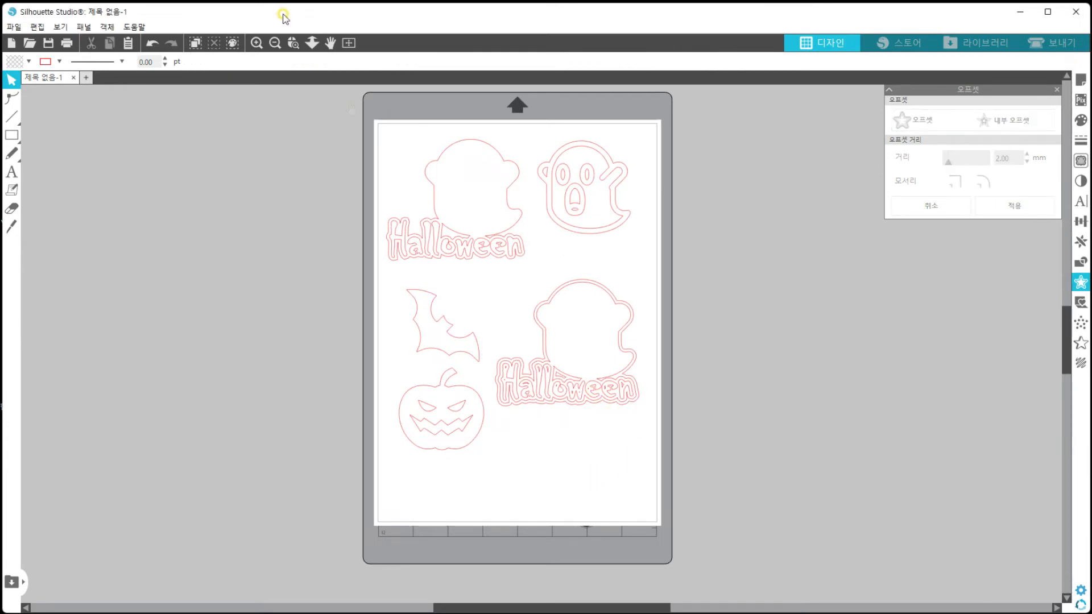
Delete the original ghost and Halloween copy from inside its 2.00 mm offset outline
click(251, 45)
click(252, 45)
click(331, 43)
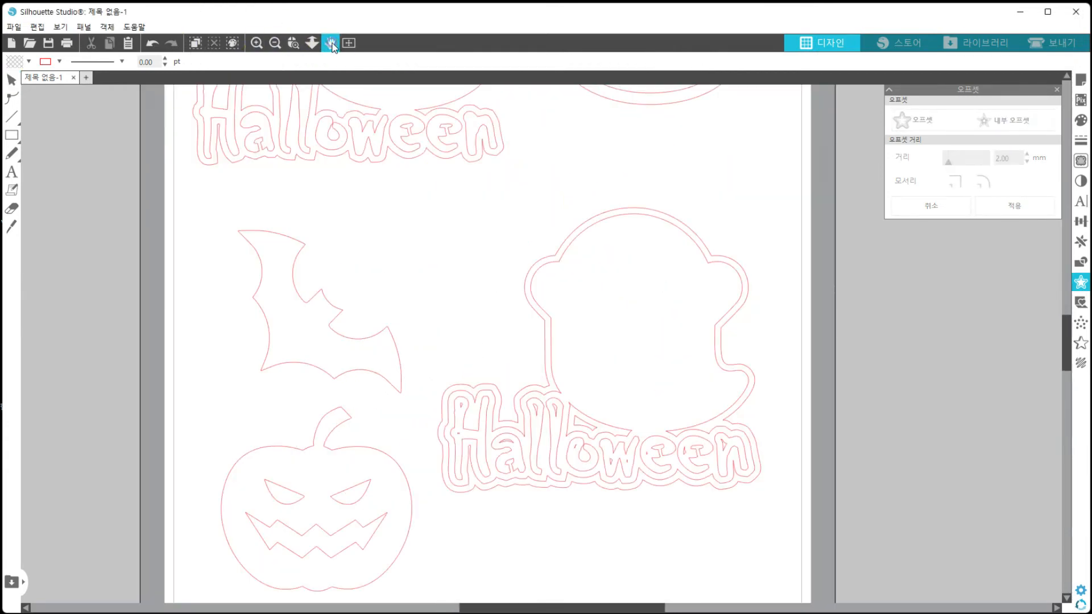
drag(808, 413, 752, 382)
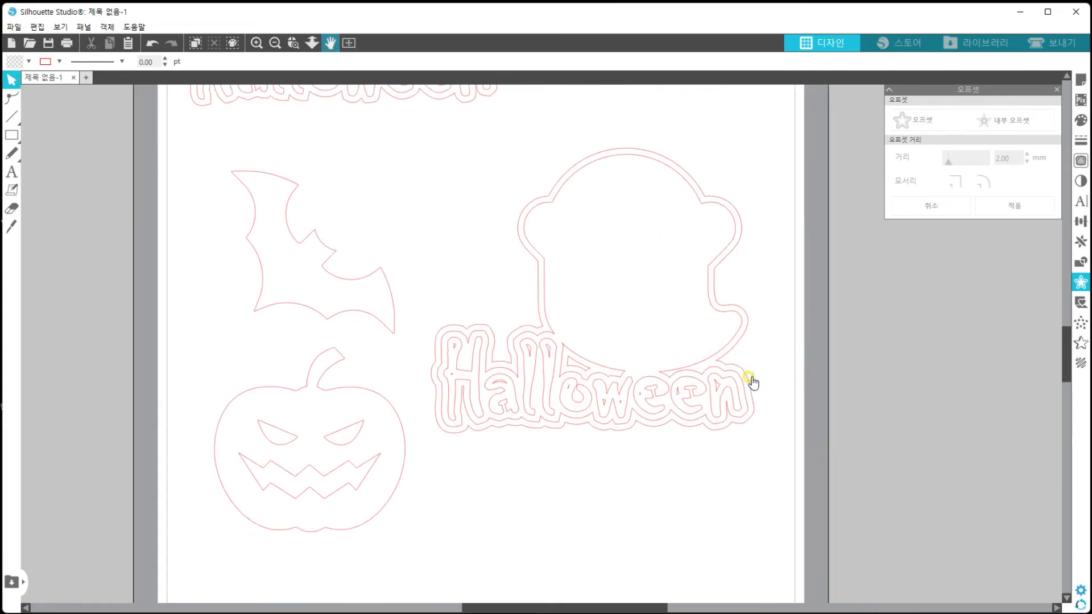
click(719, 352)
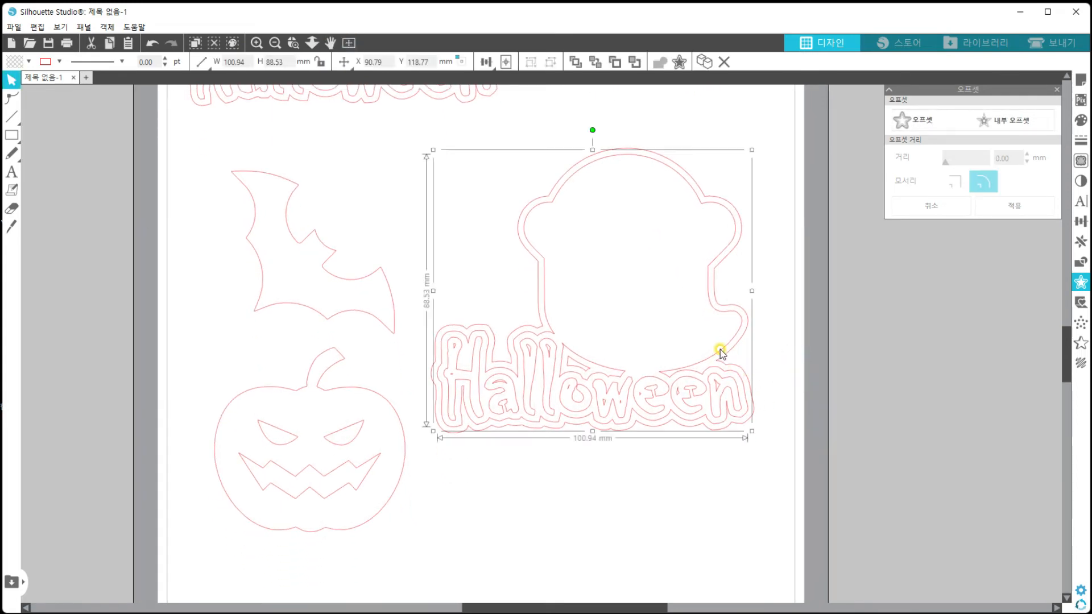
drag(719, 352, 860, 400)
key(Delete)
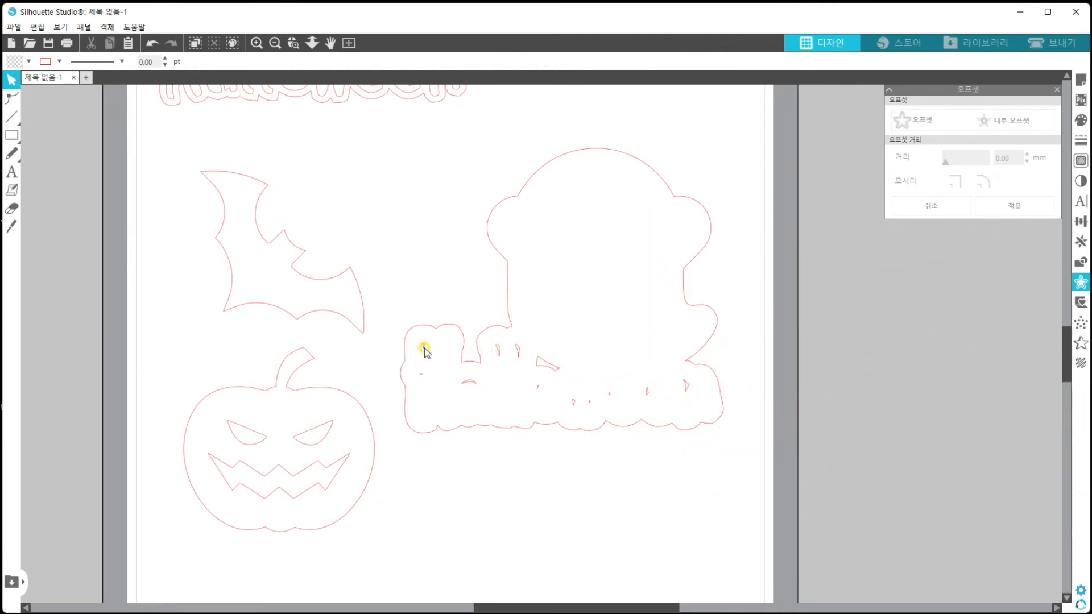
Release the compound path of the remaining offset outline so its small inner cut-outs become separate pieces
click(515, 427)
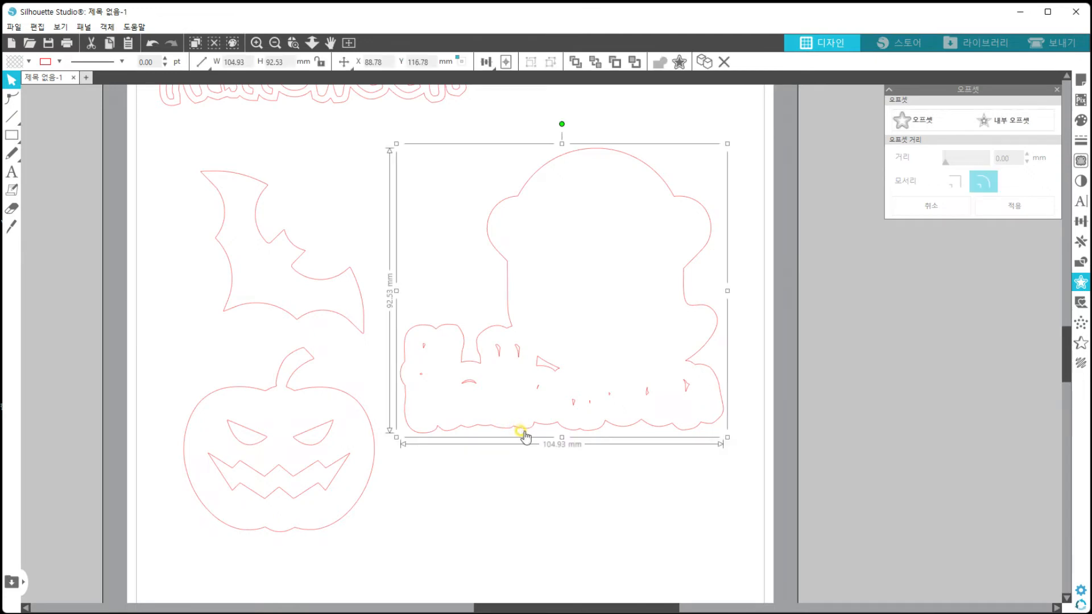
right_click(520, 383)
click(578, 317)
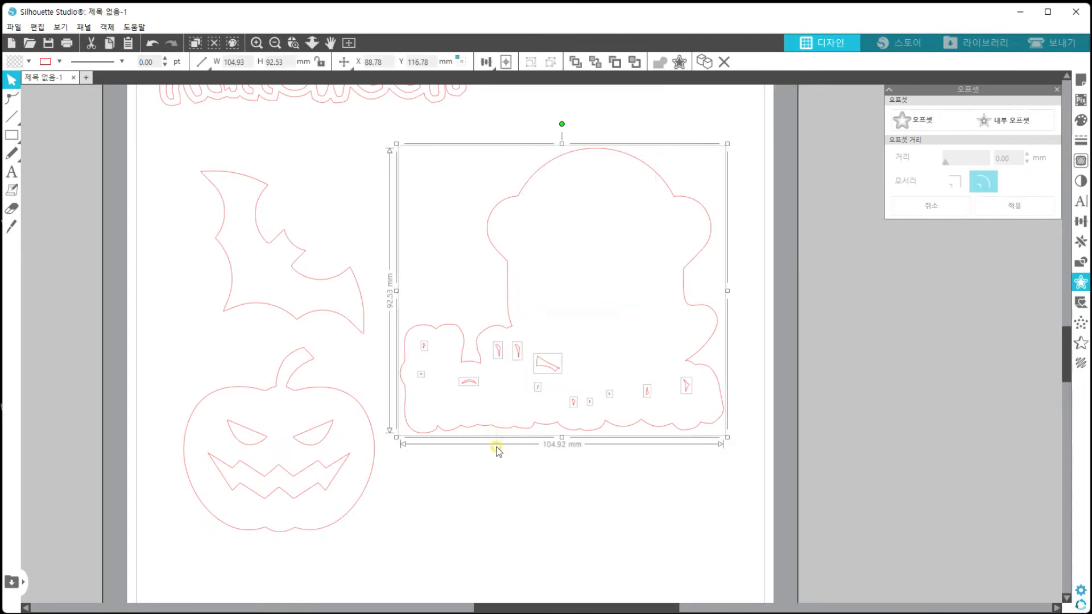
click(500, 480)
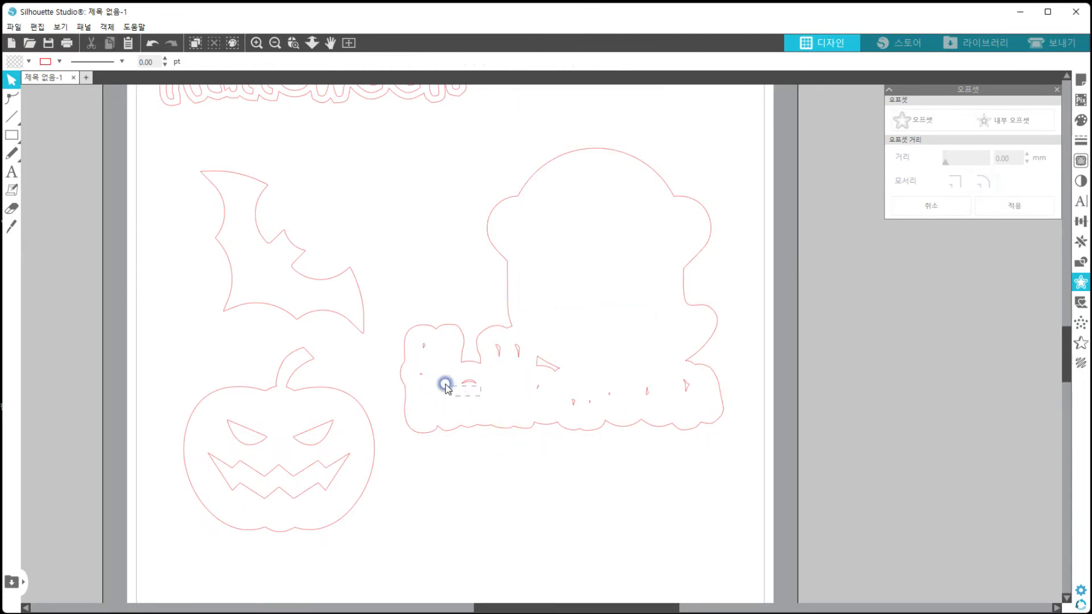
Delete all the small leftover fragments inside the lettering area of the offset outline
click(452, 389)
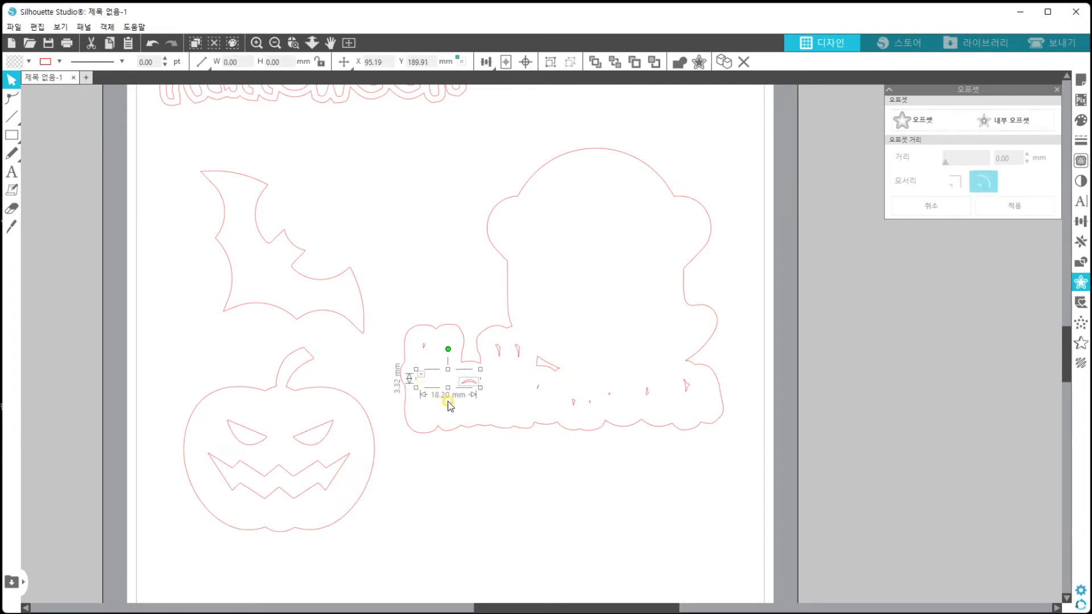
click(420, 340)
key(Delete)
click(547, 367)
shift+click(484, 344)
key(Delete)
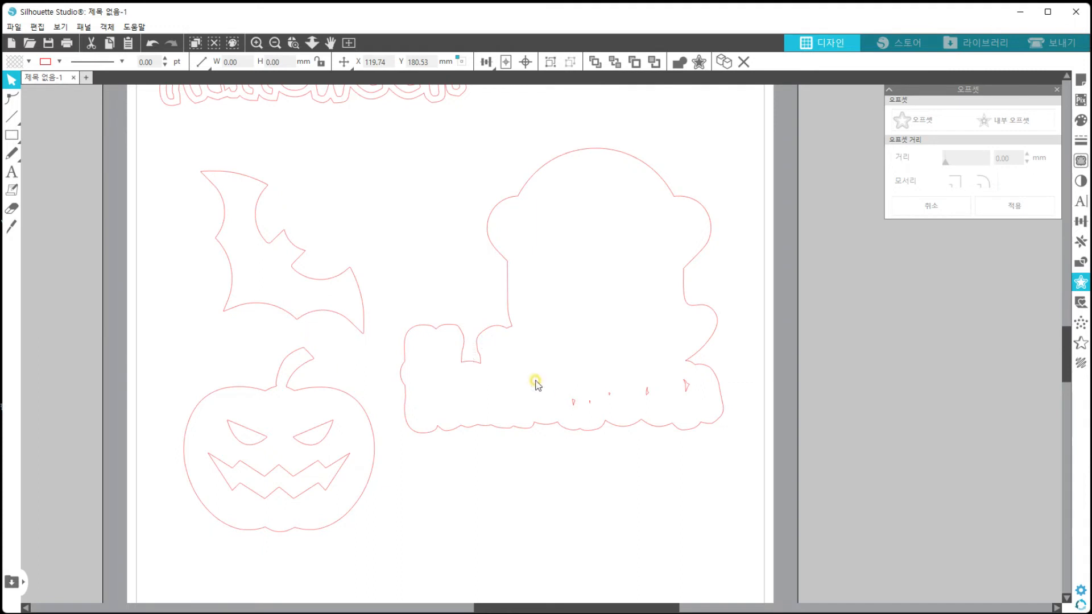
drag(514, 367, 683, 408)
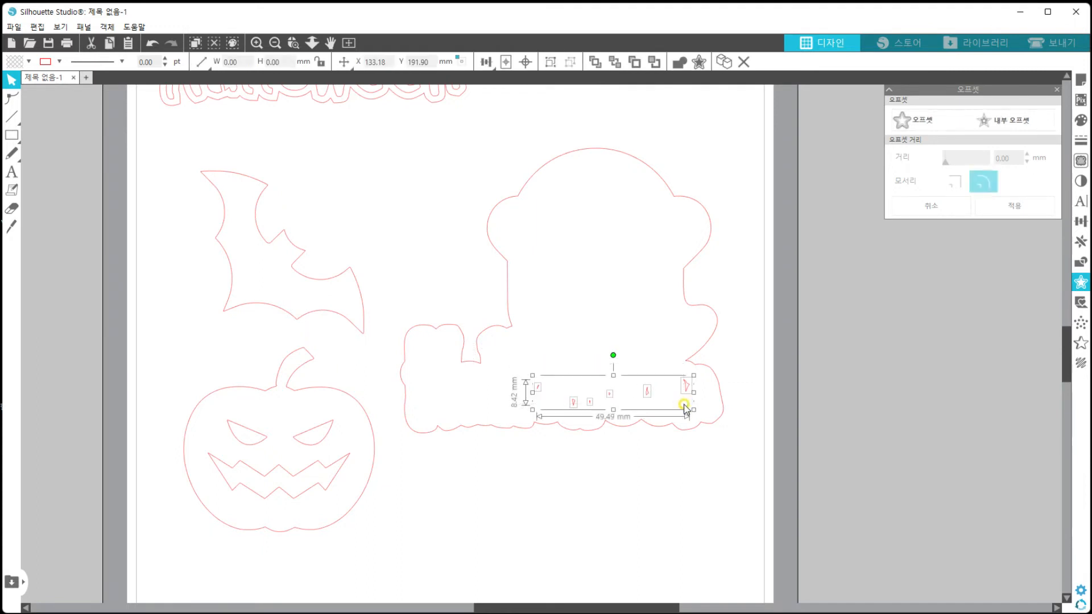
key(Delete)
Overlay the welded ghost and Halloween shape on the cleaned offset outline to check the fit
click(330, 42)
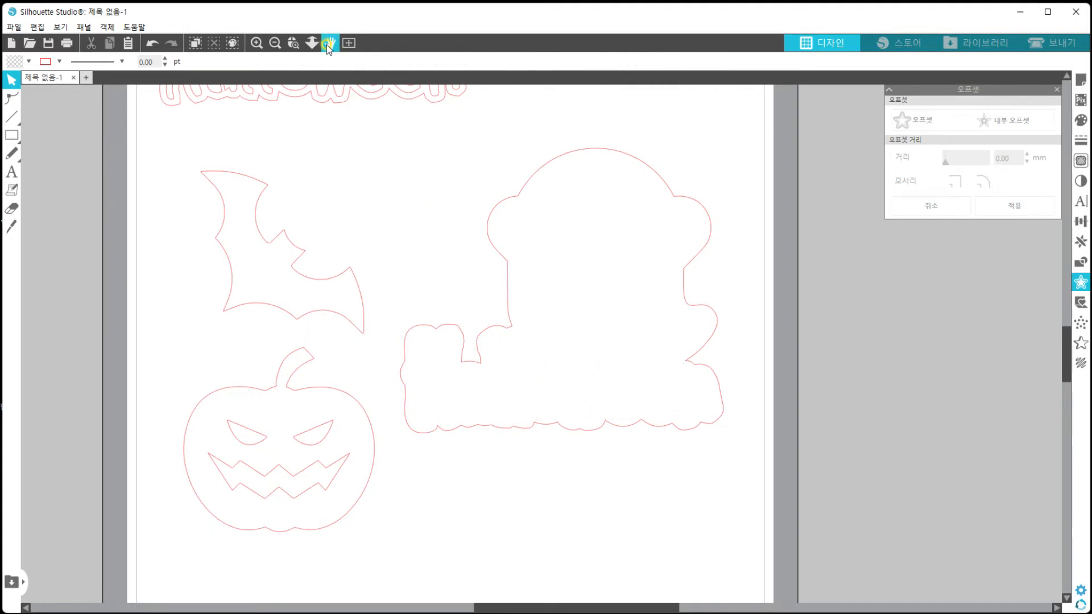
click(273, 46)
click(274, 46)
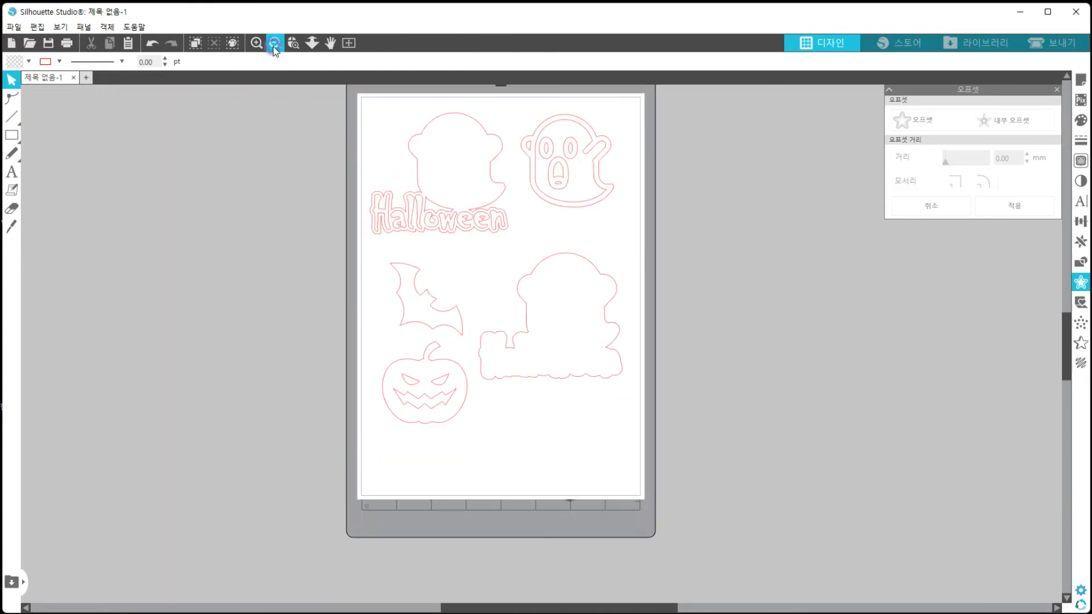
drag(473, 228, 581, 366)
click(580, 219)
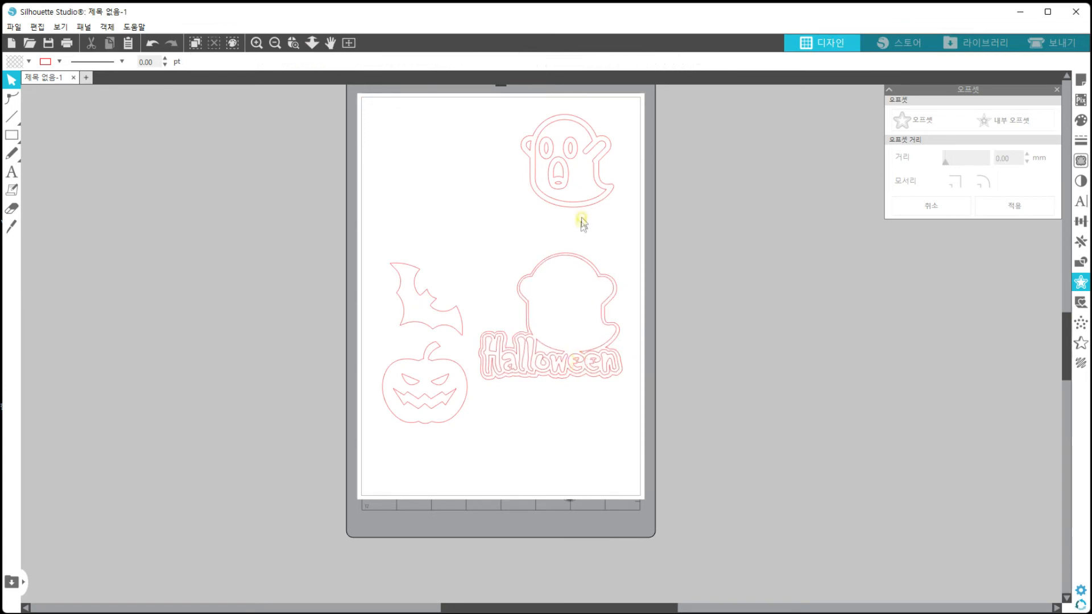
Lay out the ghost face and the welded Halloween shape side by side above the bat, and nudge the solid outline below them
mouse_move(586, 211)
mouse_down()
mouse_move(580, 349)
mouse_move(586, 219)
mouse_up()
drag(533, 353, 443, 210)
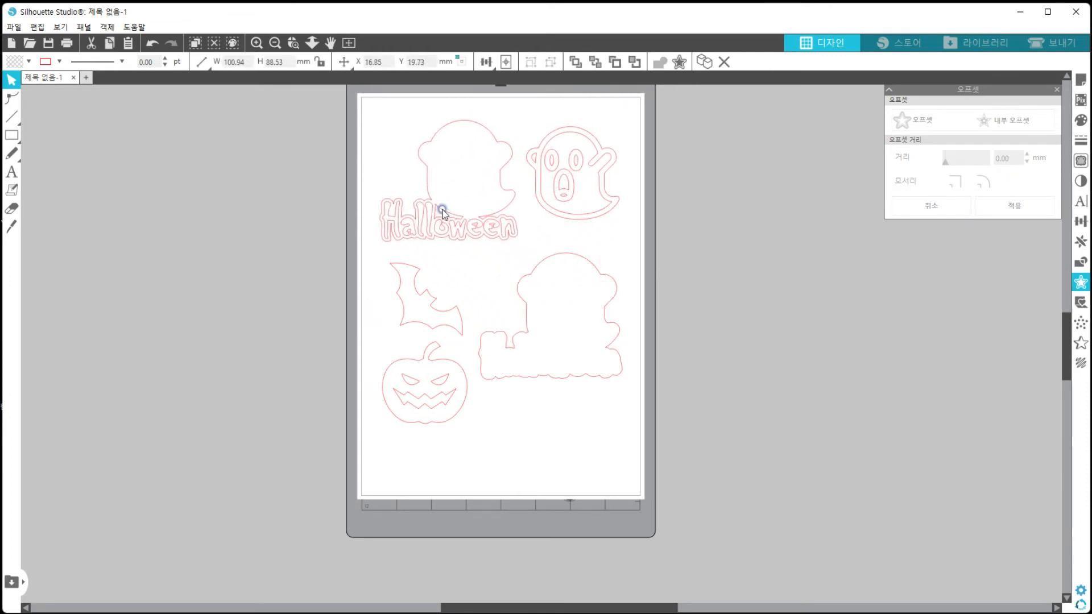
click(467, 245)
mouse_move(553, 378)
mouse_down()
mouse_move(540, 376)
mouse_move(551, 381)
mouse_up()
click(568, 481)
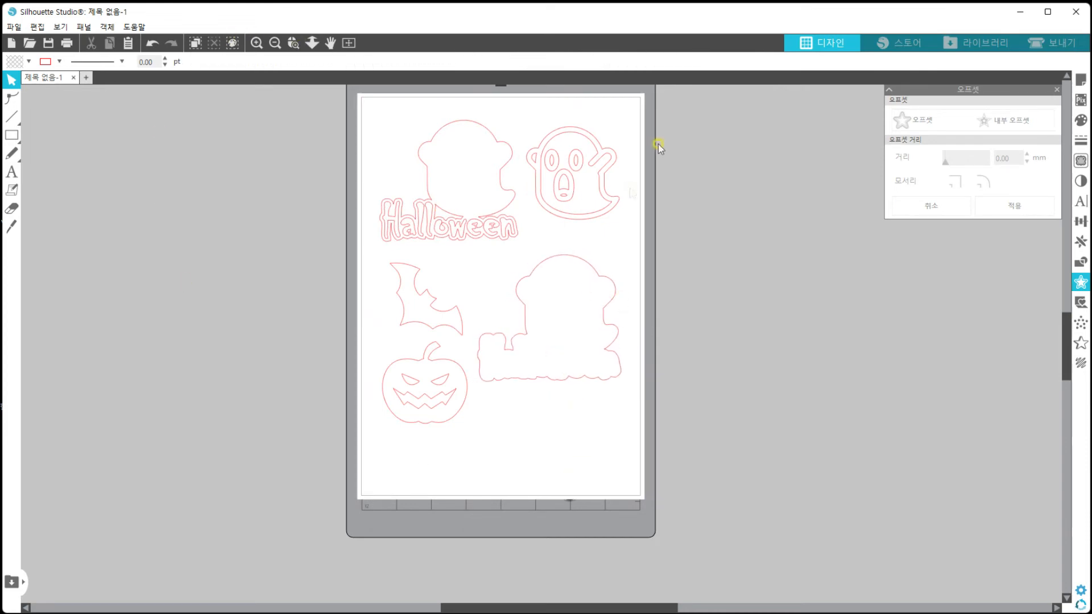
Fill all the pieces on the page with black and start printing the page
click(1060, 46)
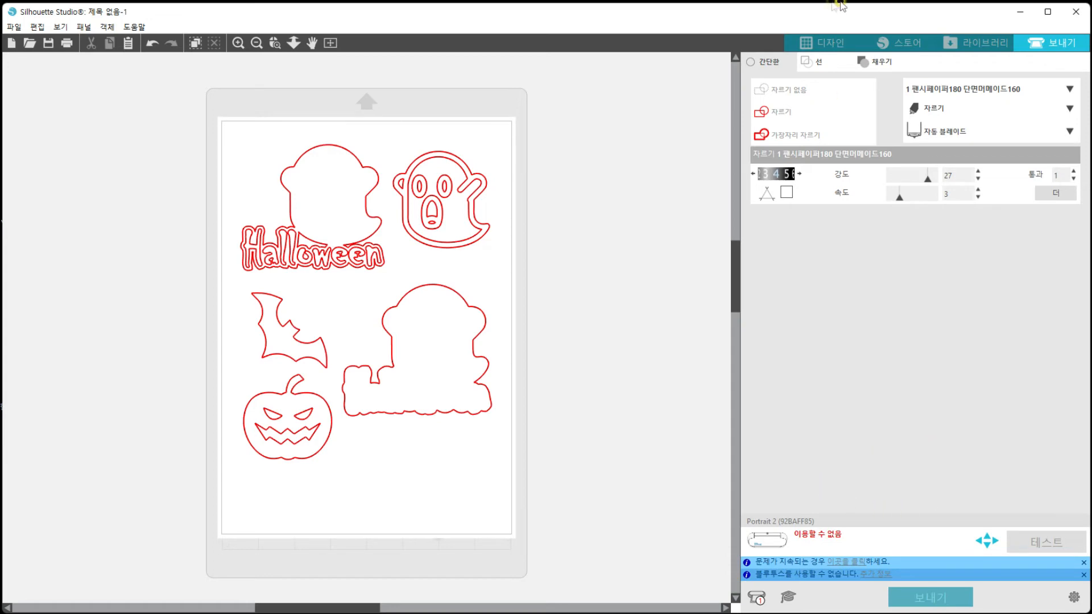
click(831, 45)
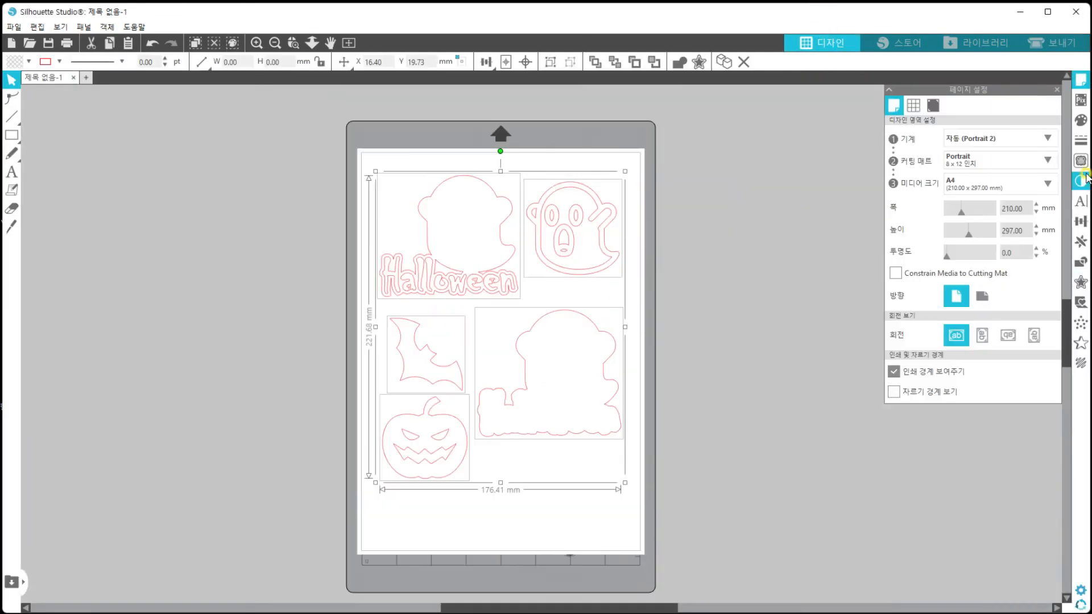
click(1081, 119)
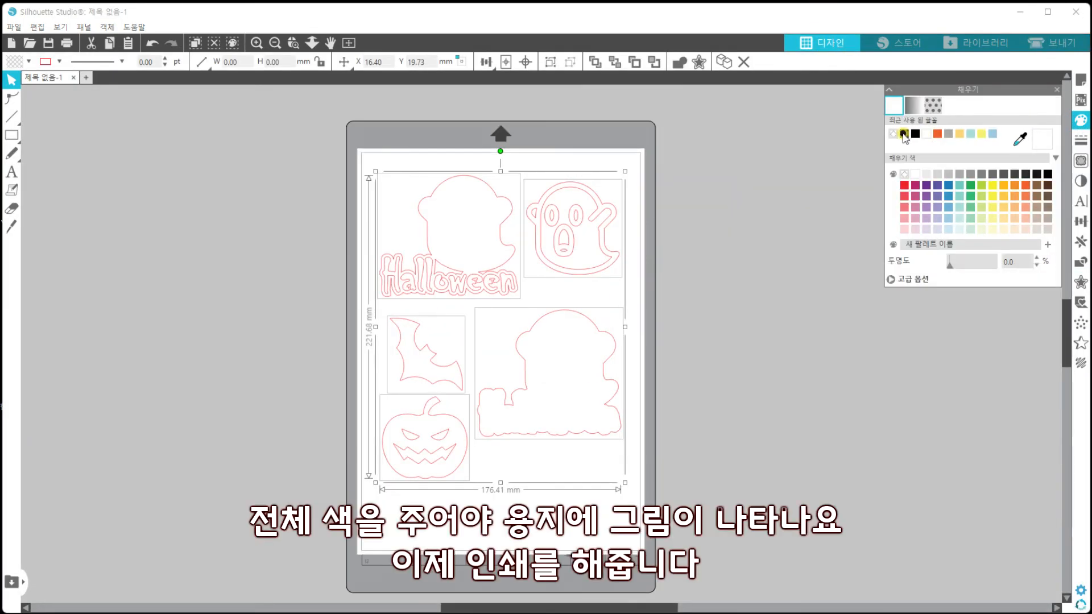
click(904, 134)
click(14, 27)
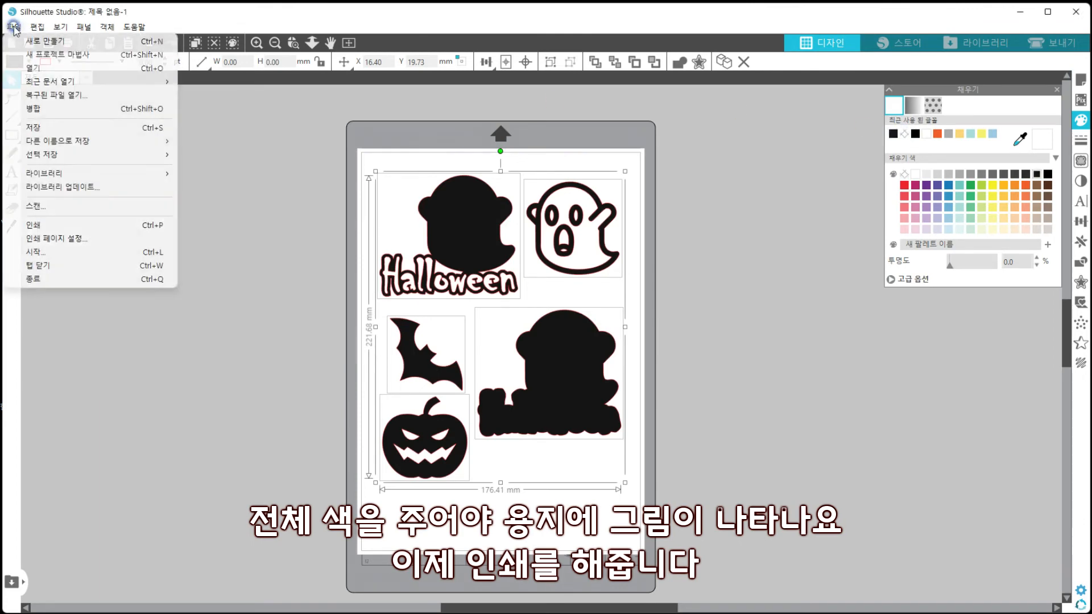
click(52, 226)
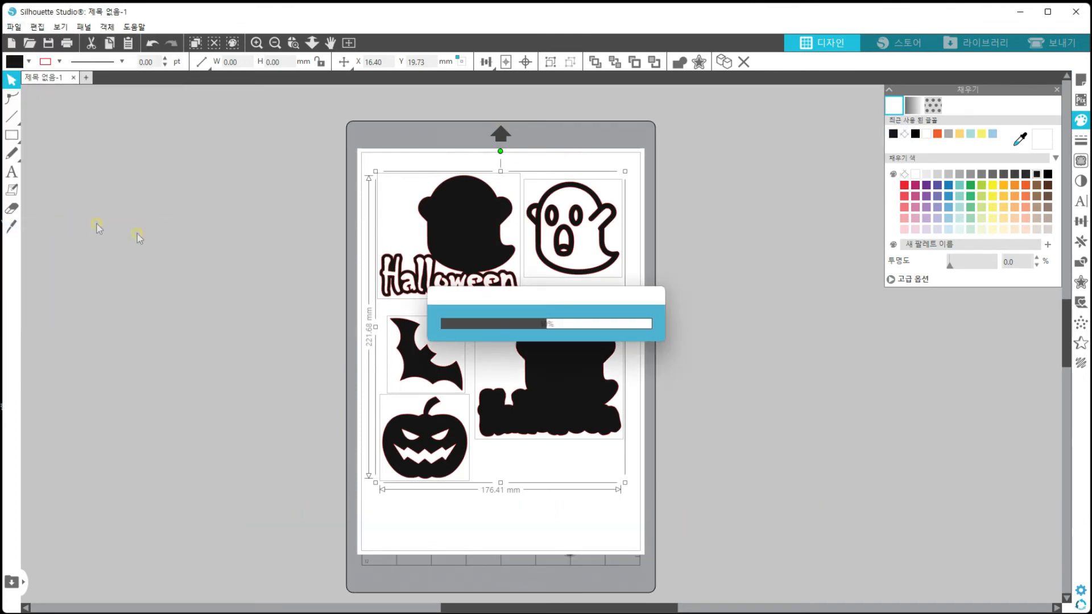